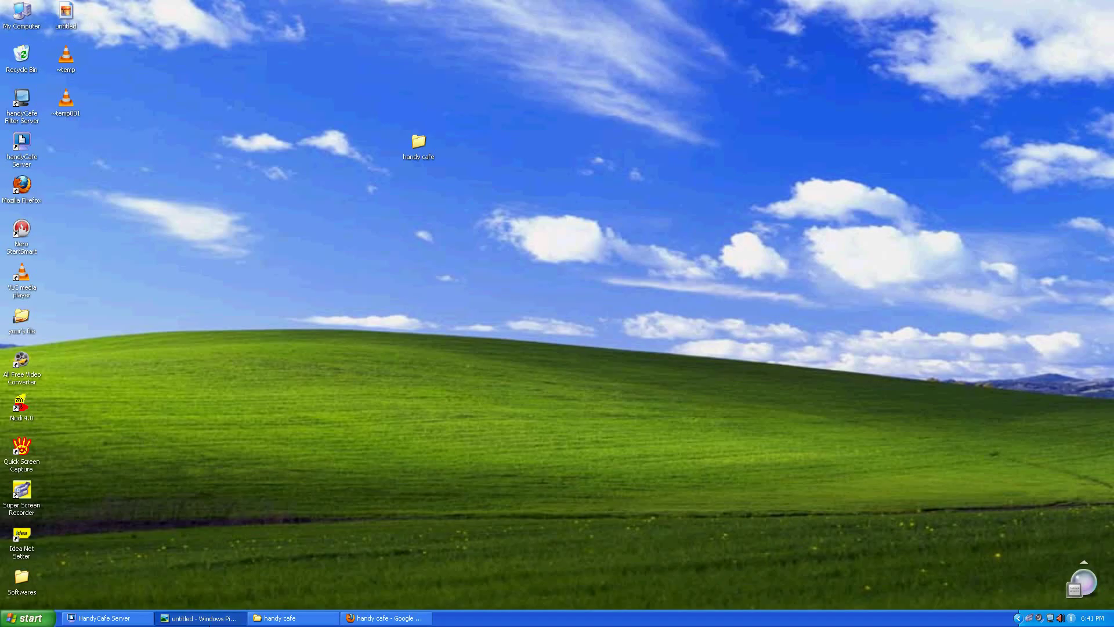
# Step: Show the HandyCafe features slide full-screen in Picture and Fax Viewer
pyautogui.hotkey('alt', 'Tab')
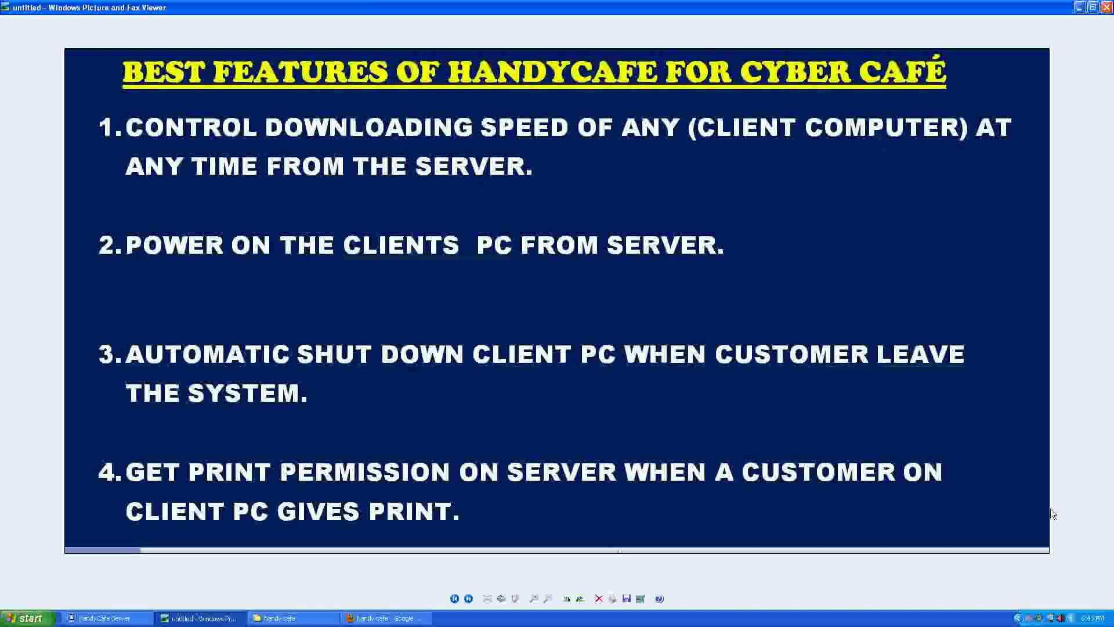
# Step: Launch the filtering software and view SYSTEM1's per-computer bandwidth limits under Advanced
pyautogui.doubleClick(1060, 617)
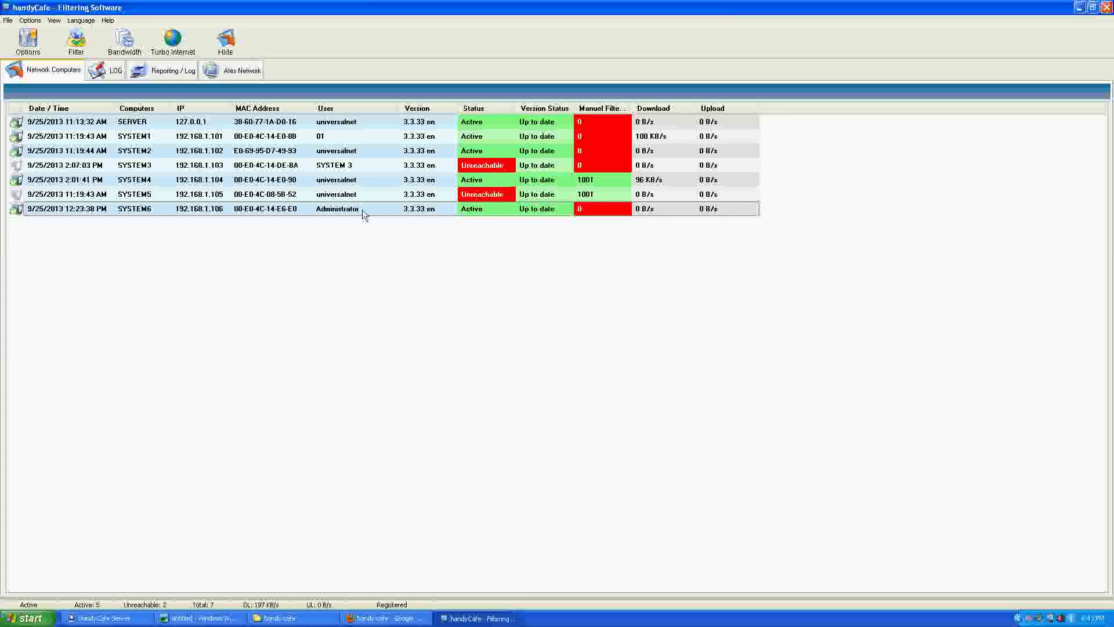
pyautogui.click(123, 50)
pyautogui.click(63, 56)
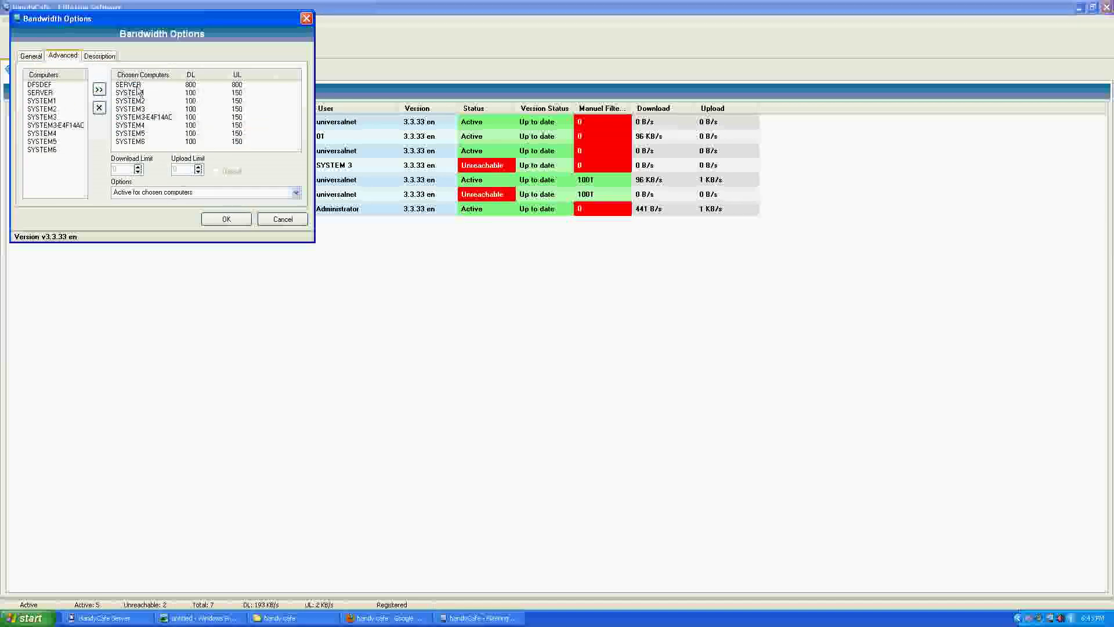
pyautogui.click(138, 93)
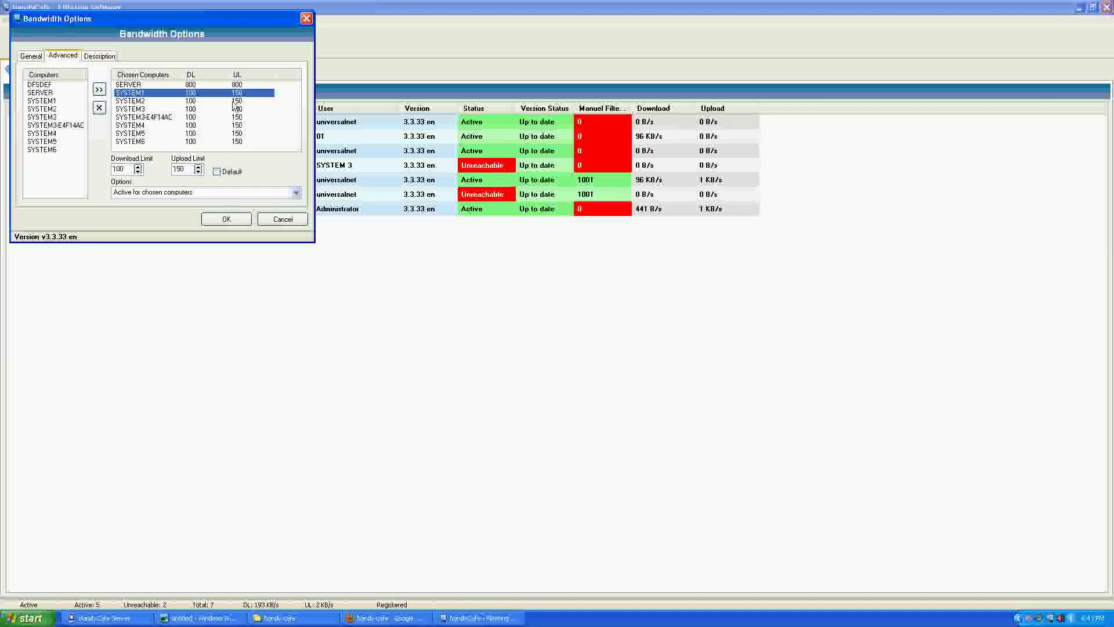
pyautogui.doubleClick(121, 169)
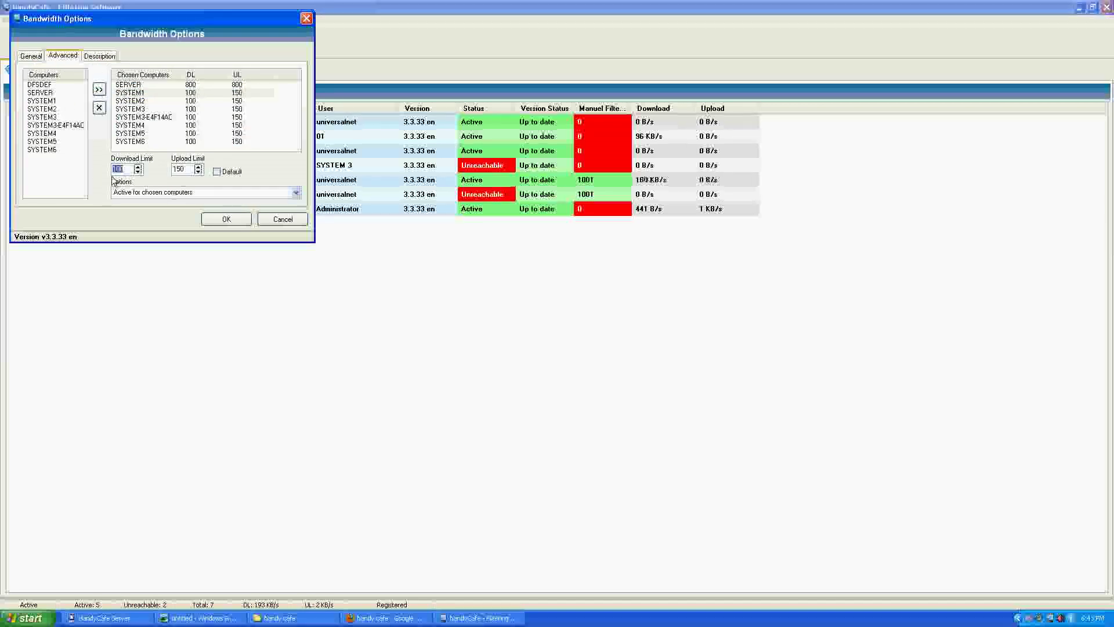
# Step: Review SYSTEM3 to SYSTEM5 limits (100 download, 150 upload) and close Bandwidth Options
pyautogui.click(200, 109)
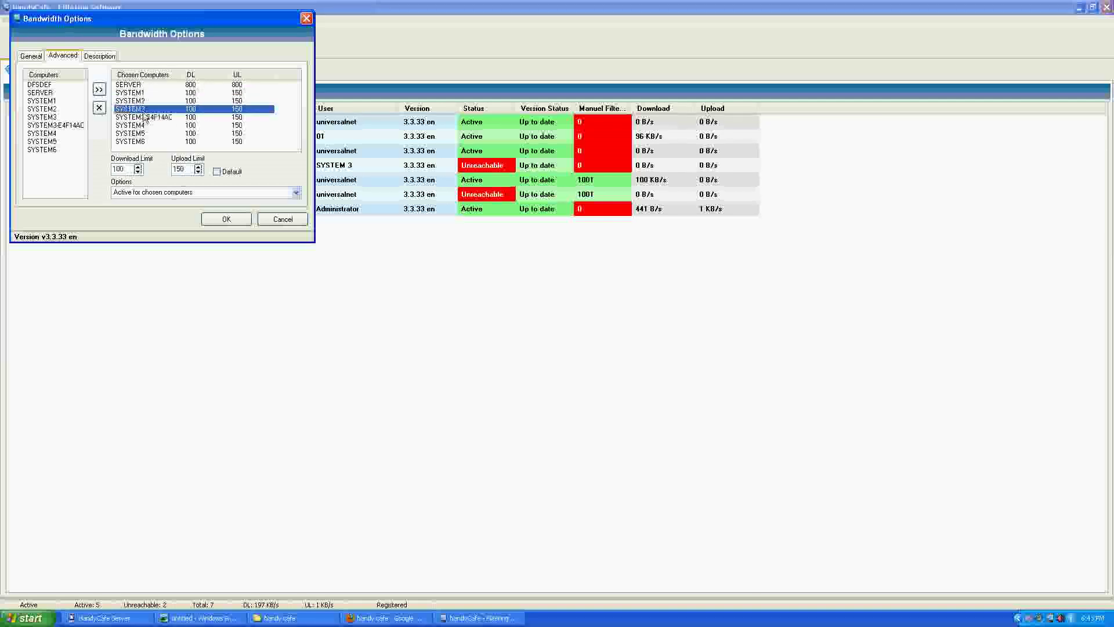
pyautogui.click(144, 117)
pyautogui.click(142, 125)
pyautogui.click(139, 133)
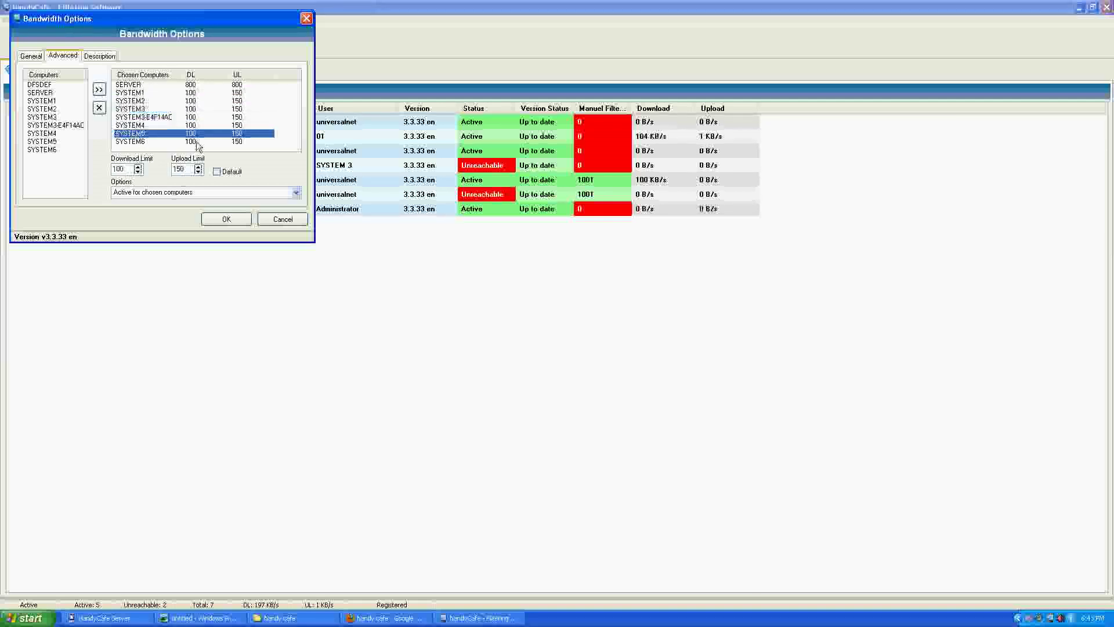
pyautogui.click(306, 20)
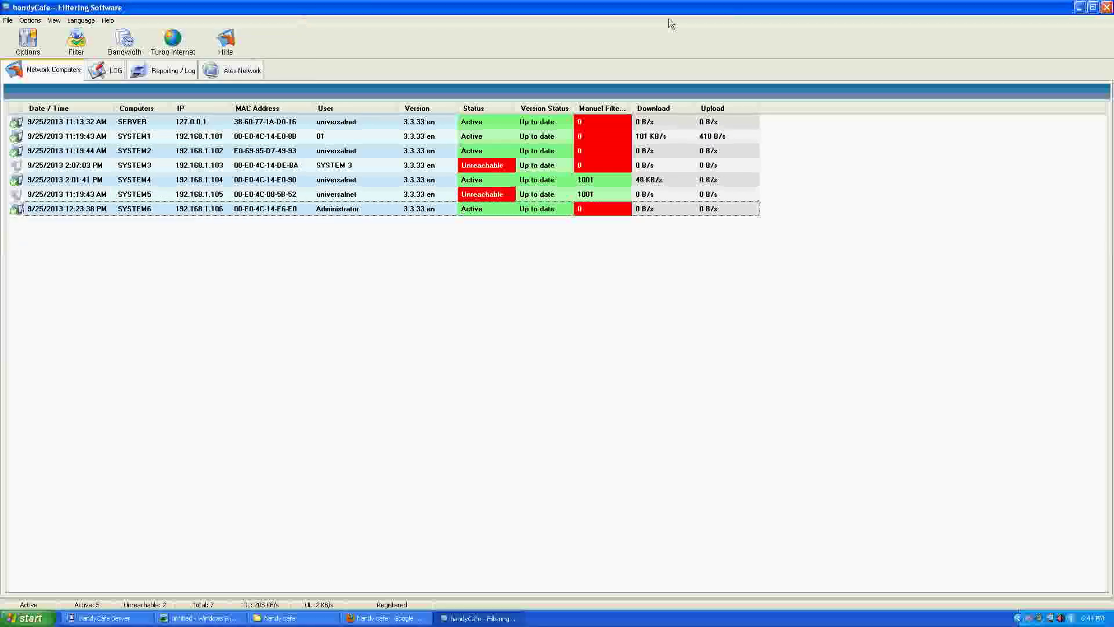
# Step: Minimize the filtering software and bring the HandyCafe Server window forward
pyautogui.click(1079, 8)
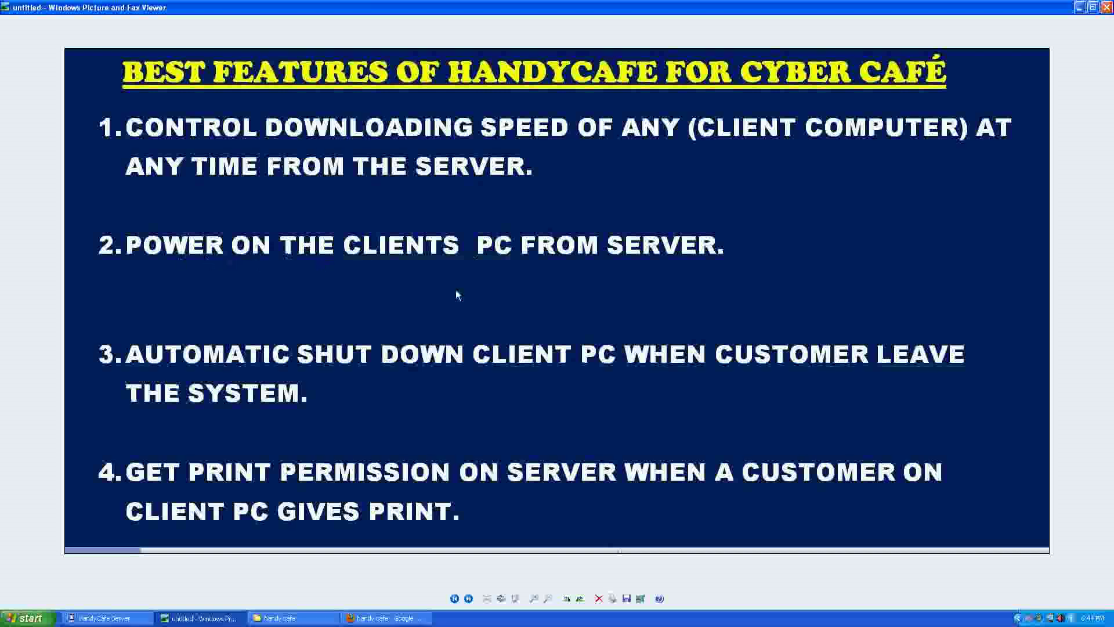
pyautogui.click(105, 617)
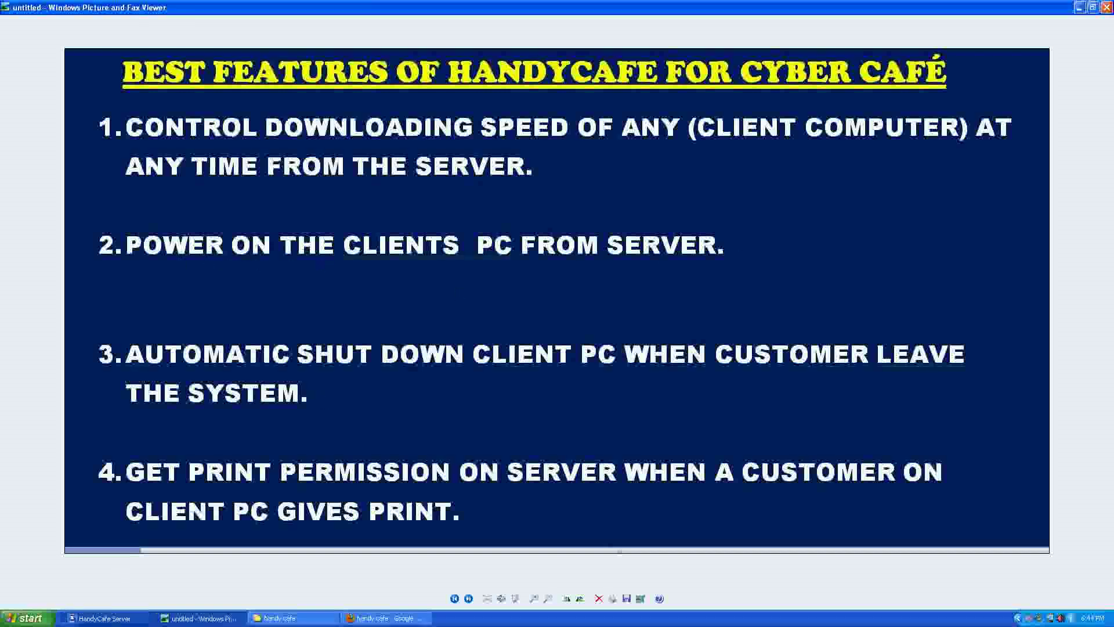
# Step: Send a Wakeup command to the offline SYSTEM3 client from its context menu
pyautogui.click(279, 127)
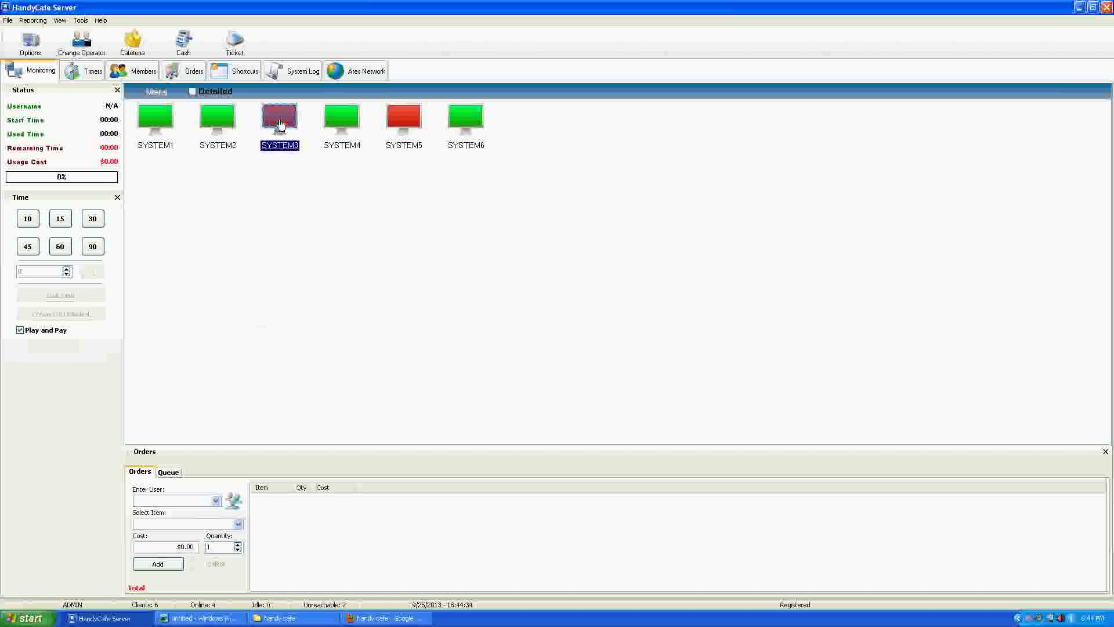
pyautogui.rightClick(280, 122)
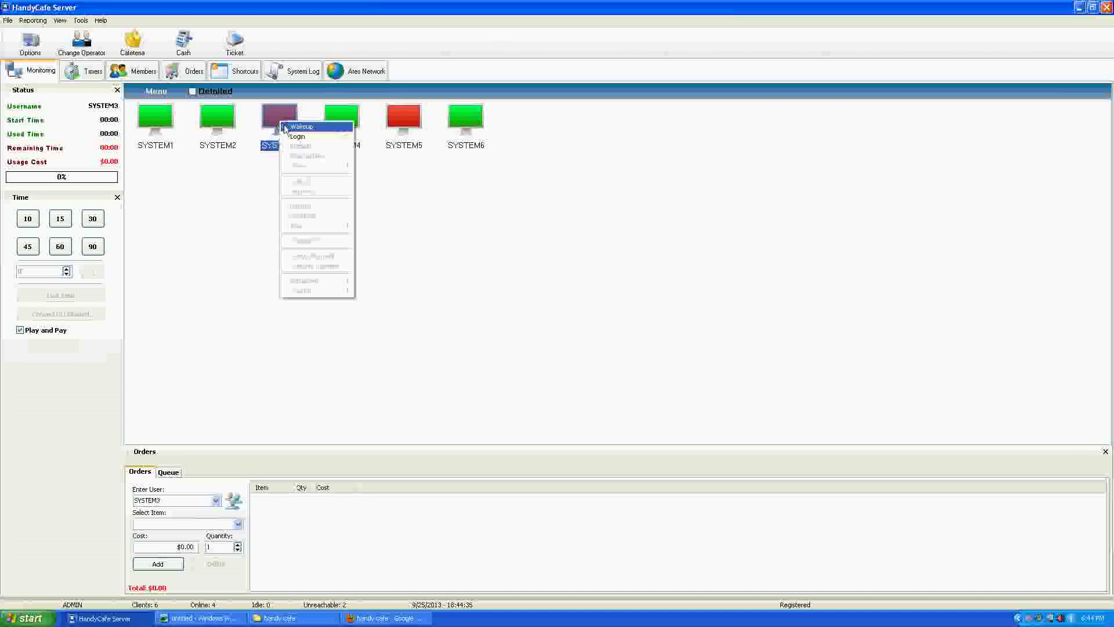
pyautogui.click(247, 209)
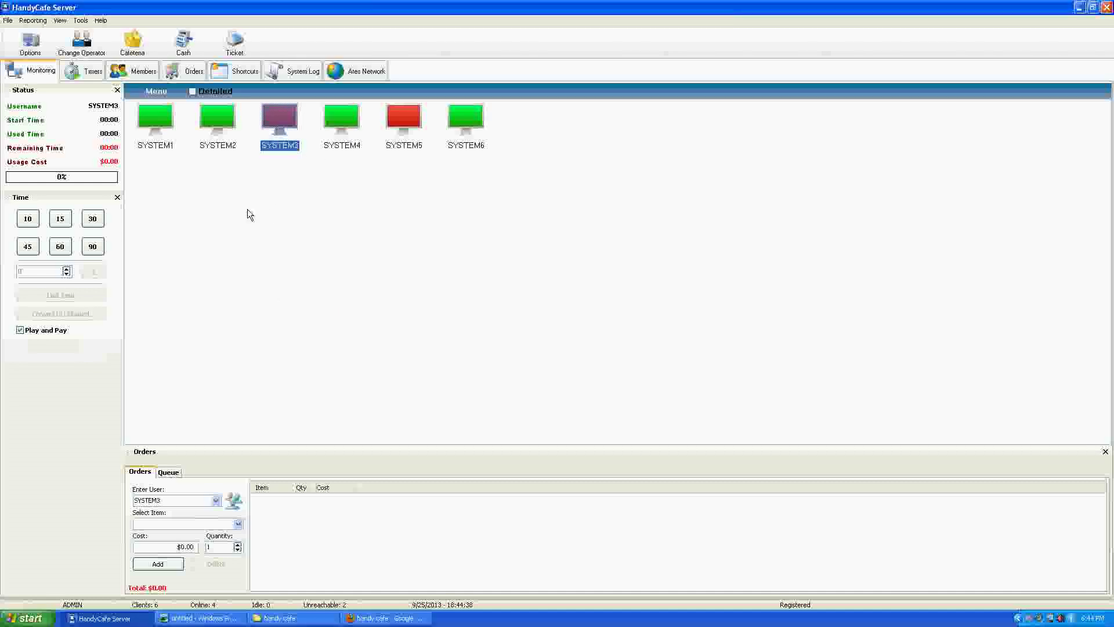
pyautogui.click(247, 215)
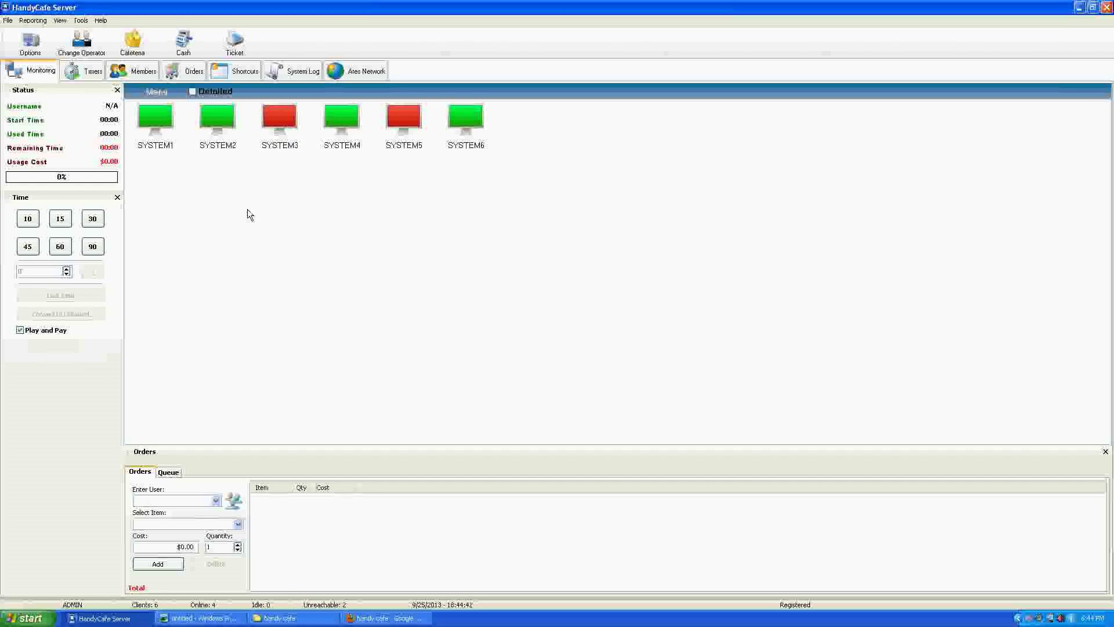
pyautogui.rightClick(289, 128)
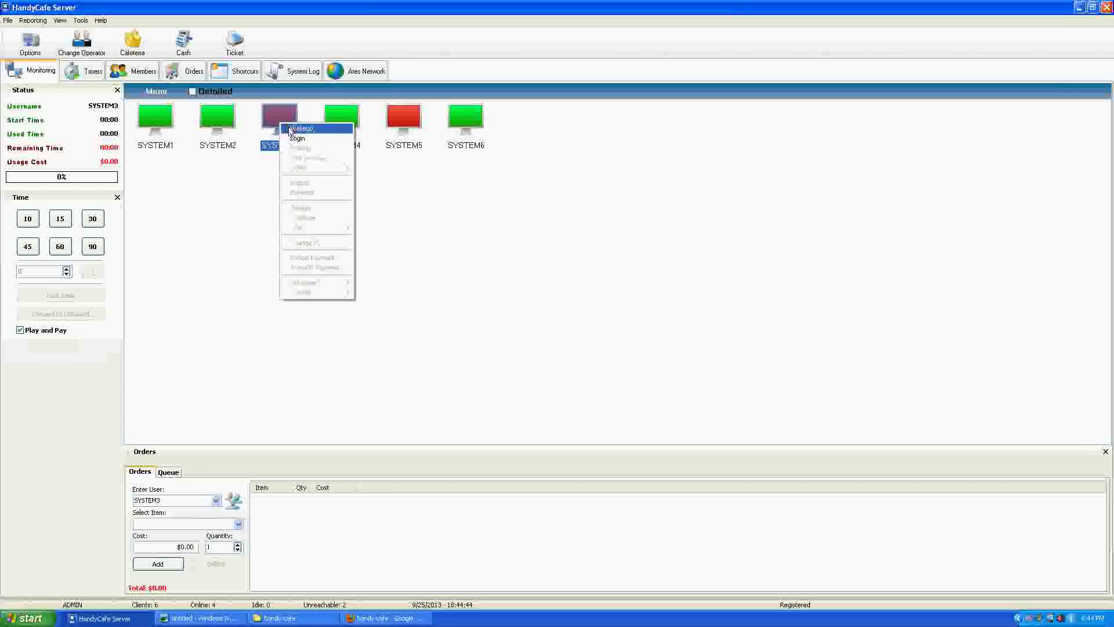
pyautogui.click(289, 137)
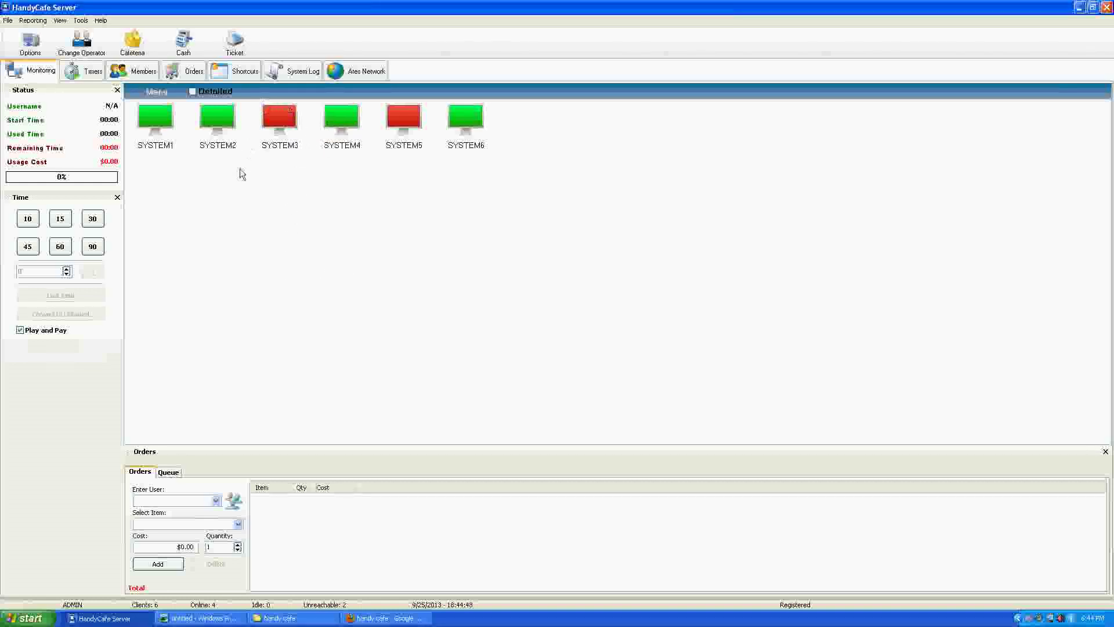
pyautogui.moveTo(288, 146)
# Step: Bring the HandyCafe features slide back in front
pyautogui.click(201, 618)
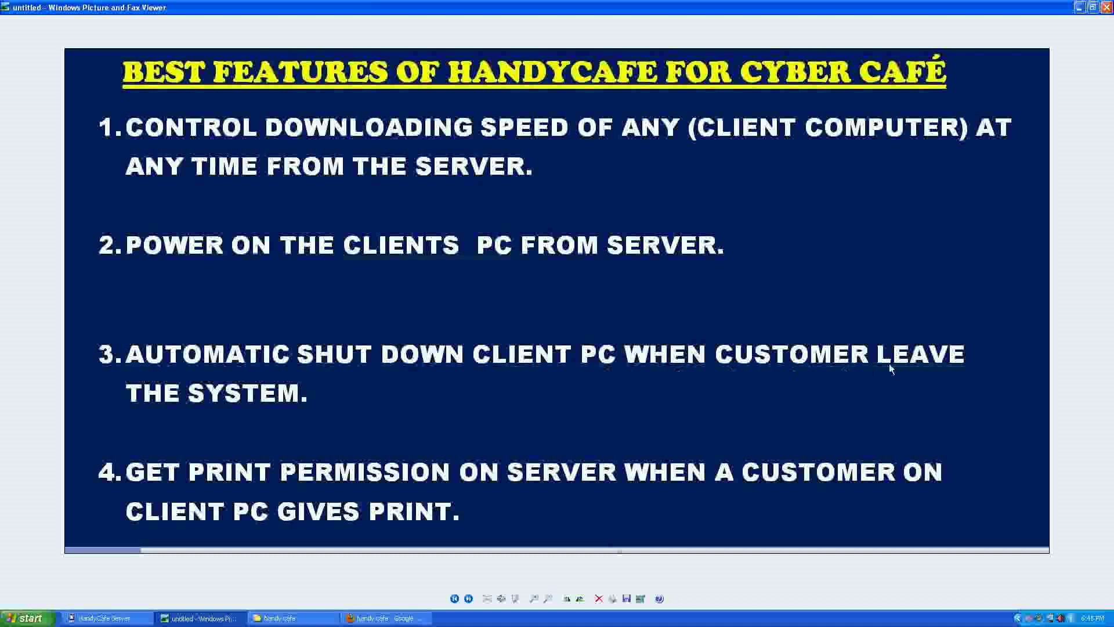
# Step: Set client idle shutdown to 5 minutes and enable Reboot Client on Payment in server Options
pyautogui.click(138, 616)
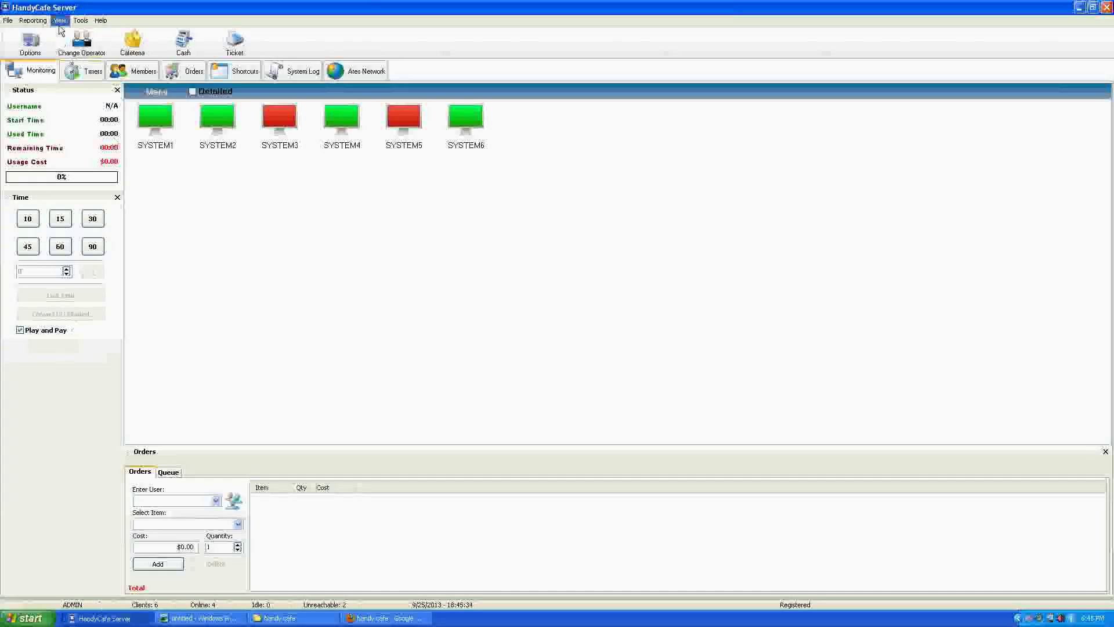
pyautogui.click(81, 21)
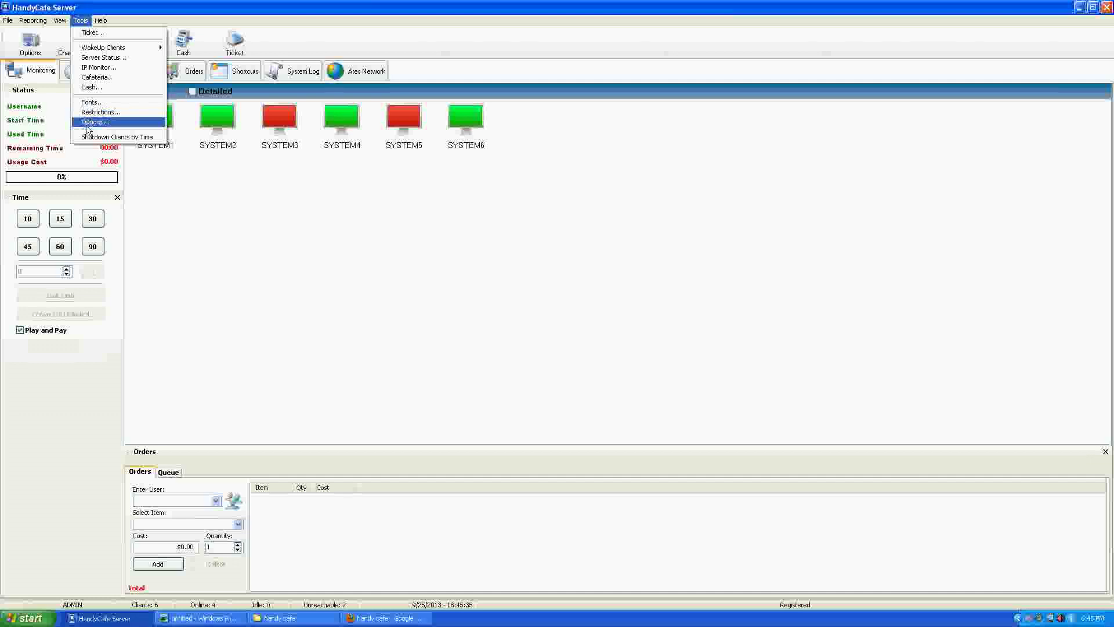
pyautogui.click(87, 123)
pyautogui.click(57, 68)
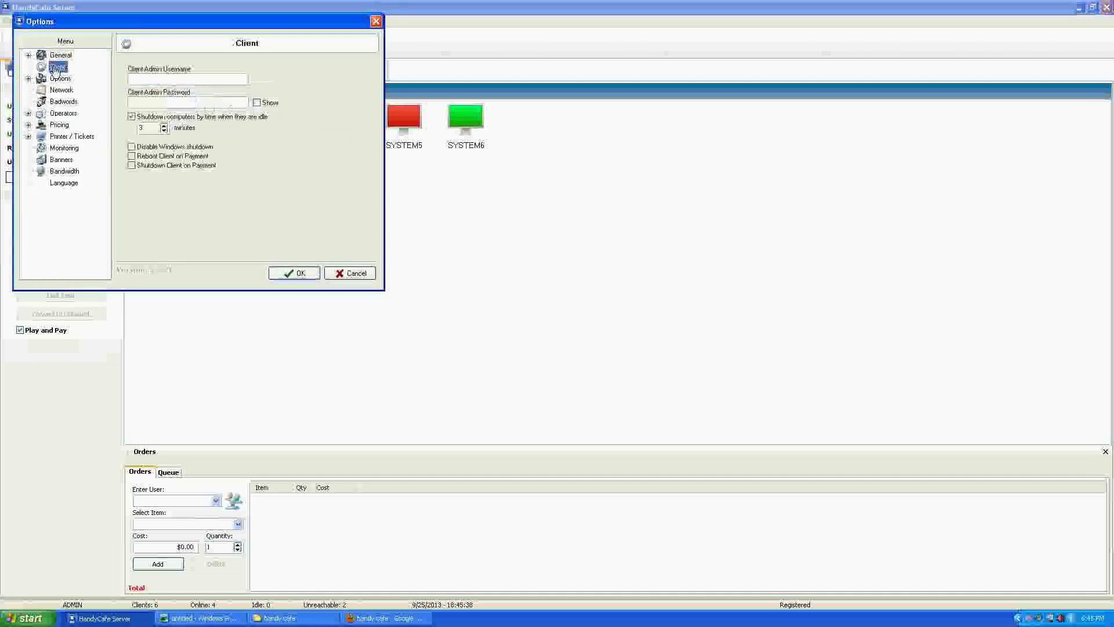
pyautogui.doubleClick(143, 127)
pyautogui.write('5')
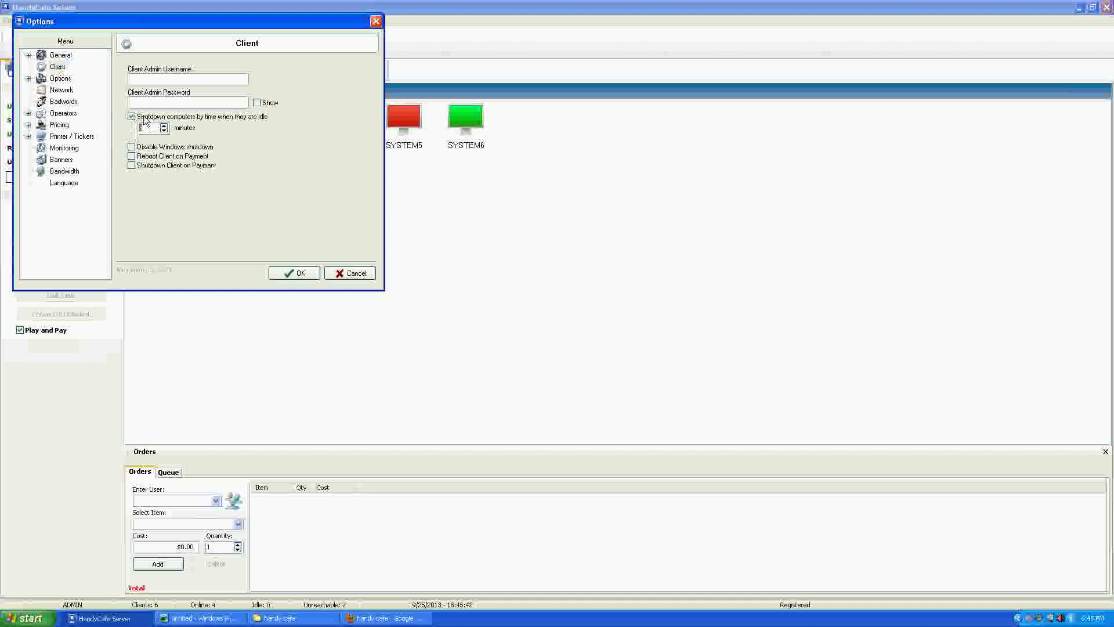
pyautogui.click(144, 119)
pyautogui.click(168, 156)
pyautogui.click(375, 22)
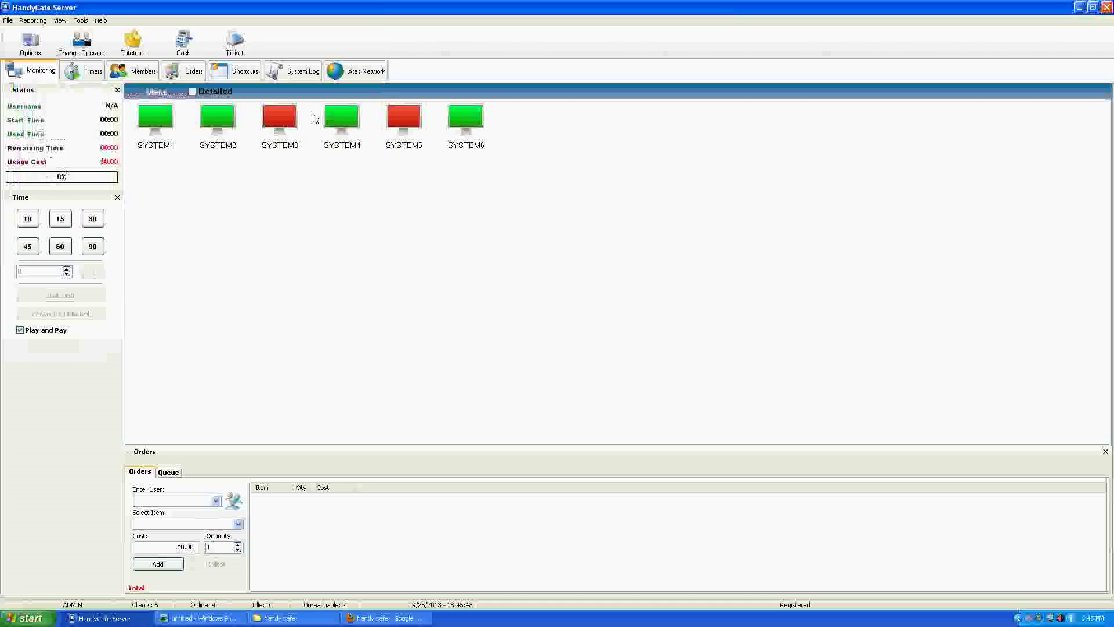
pyautogui.click(200, 618)
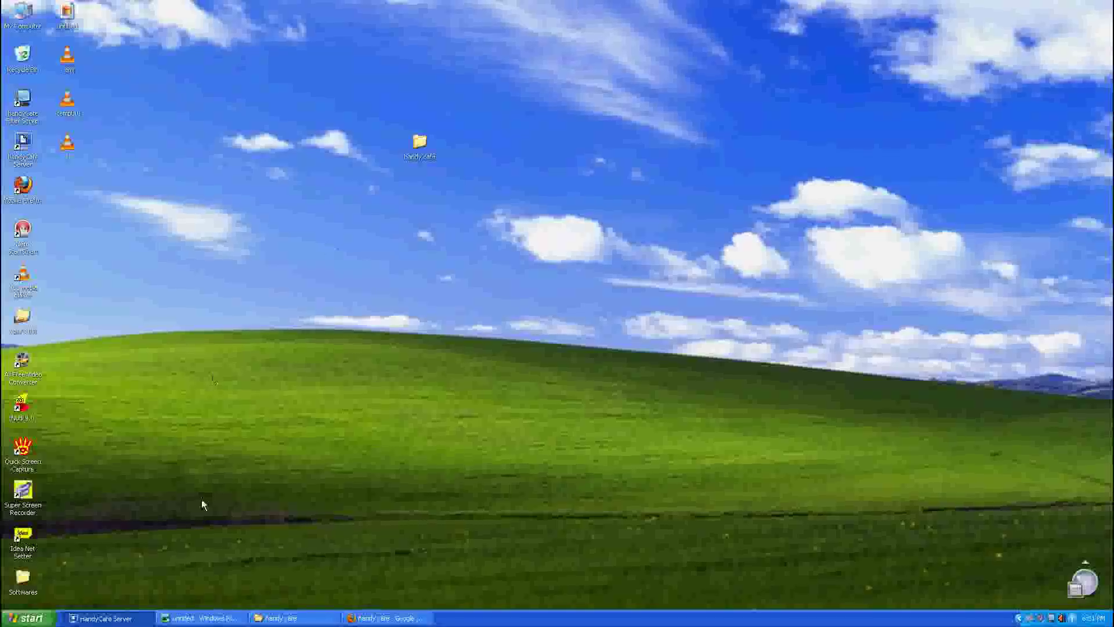
# Step: Restore the features slide viewer and minimize it again
pyautogui.click(200, 618)
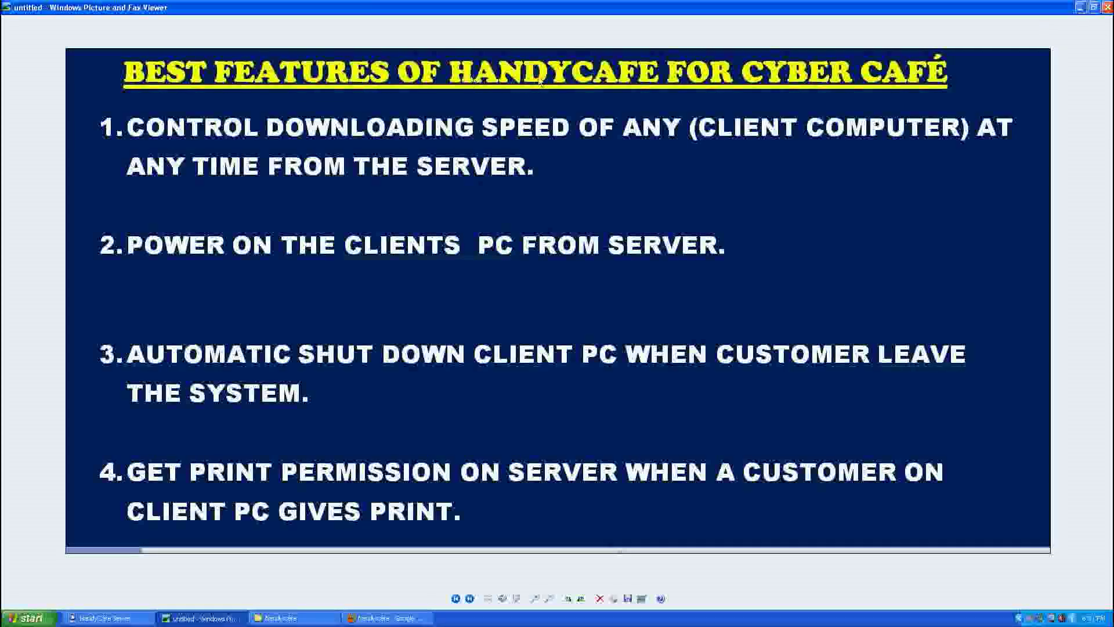
pyautogui.click(1079, 8)
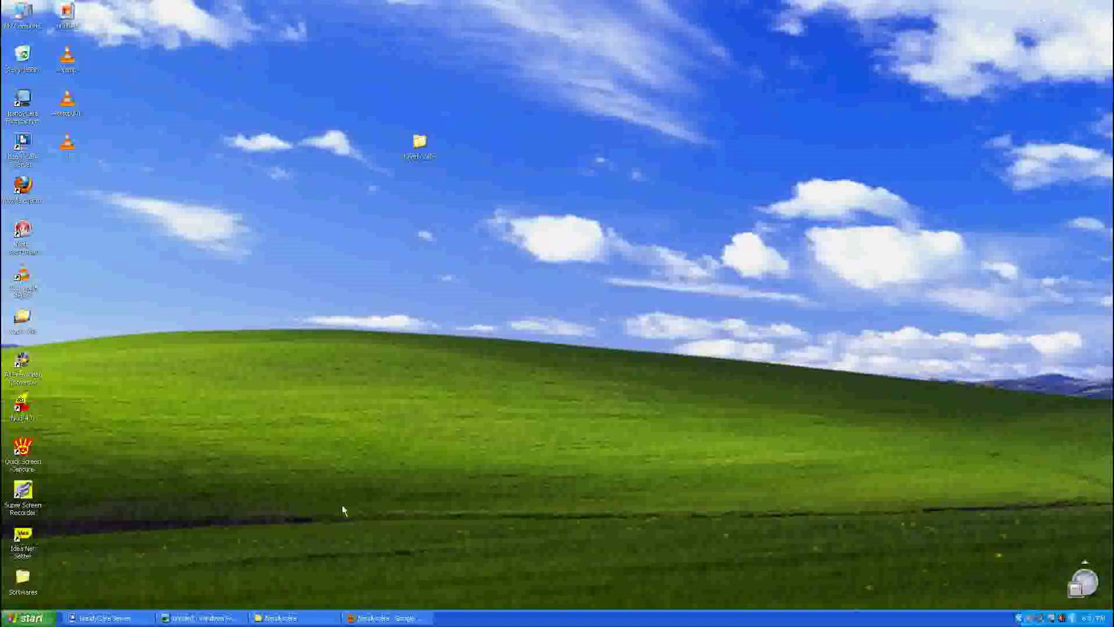
# Step: Show the downloads page listing HandySetup_v3.exe and handycafe_filter_v3.exe, then minimize Firefox
pyautogui.click(352, 617)
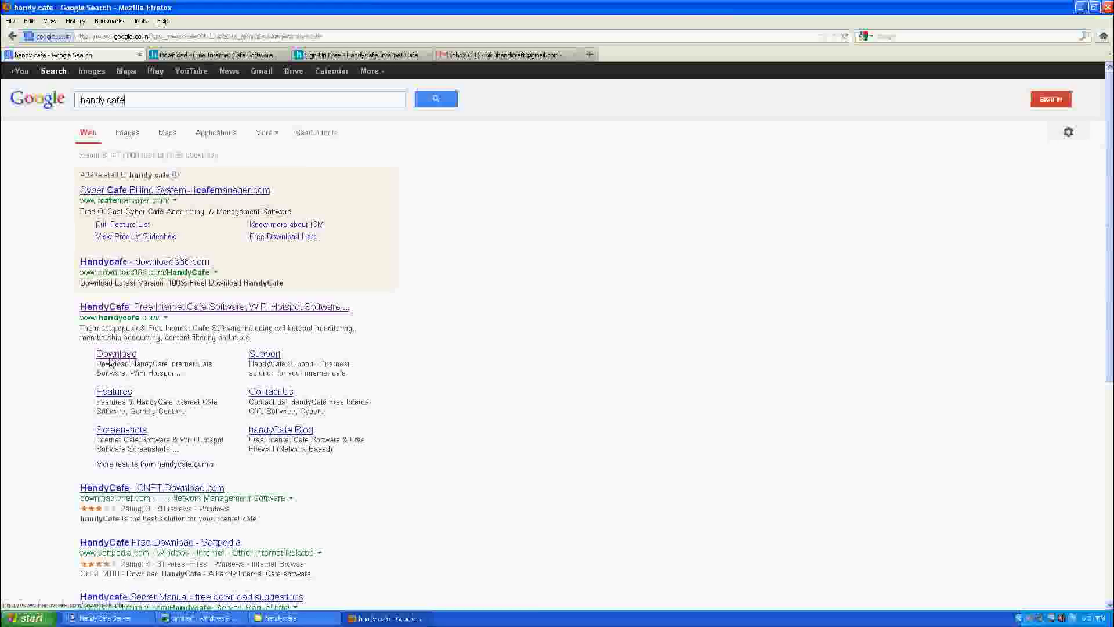
pyautogui.click(214, 54)
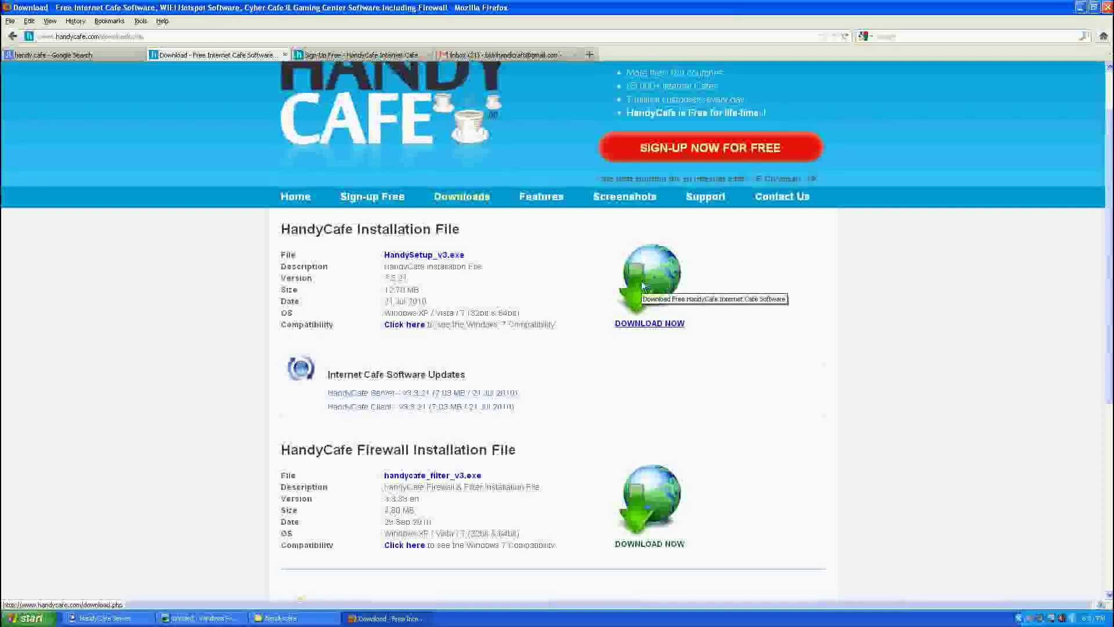
pyautogui.scroll(-2, 576, 325)
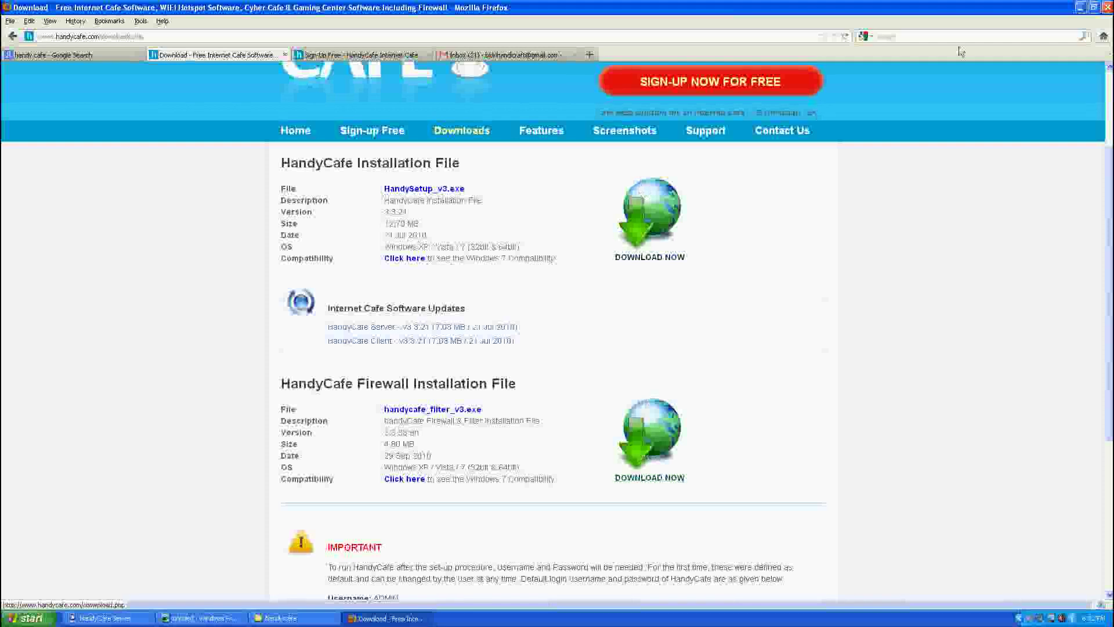
pyautogui.click(1080, 8)
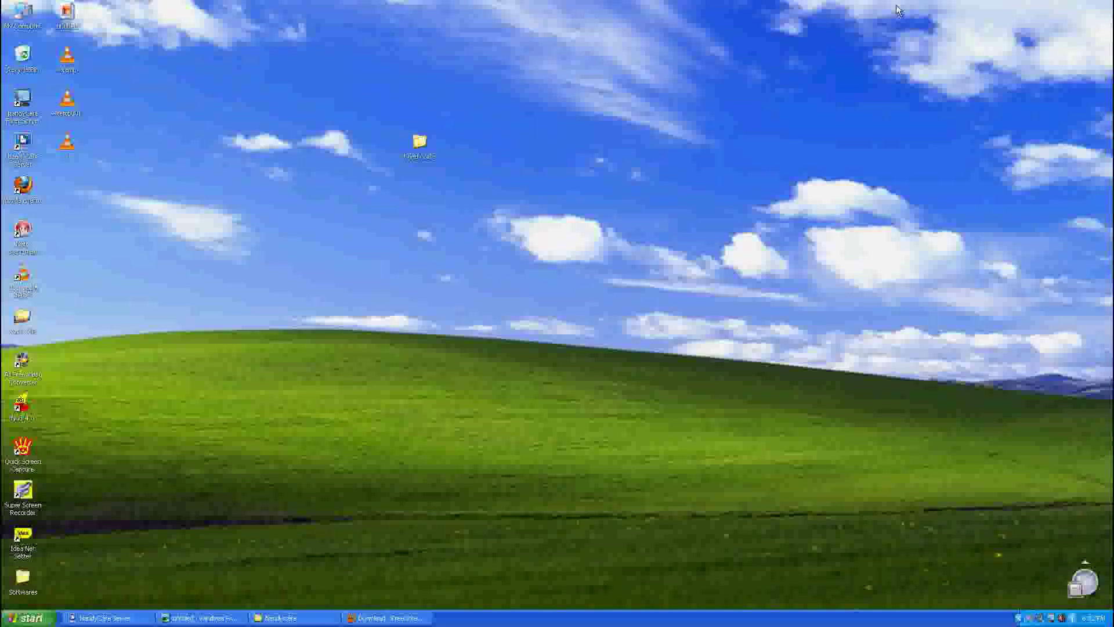
# Step: Open the handy cafe desktop folder maximized, with Firefox minimized behind it
pyautogui.doubleClick(419, 144)
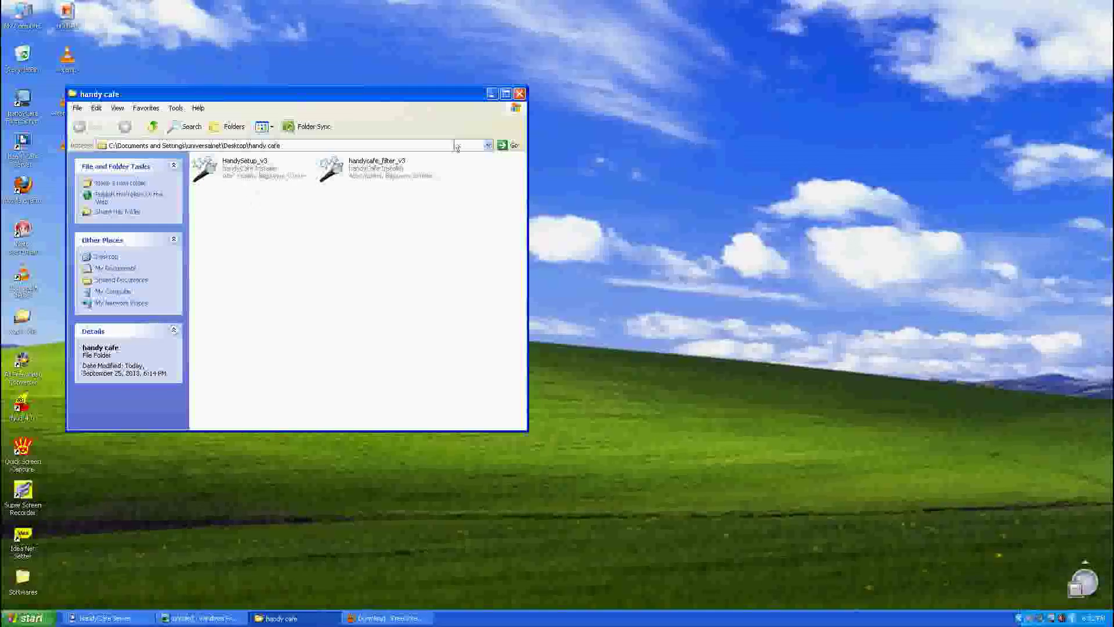
pyautogui.click(491, 97)
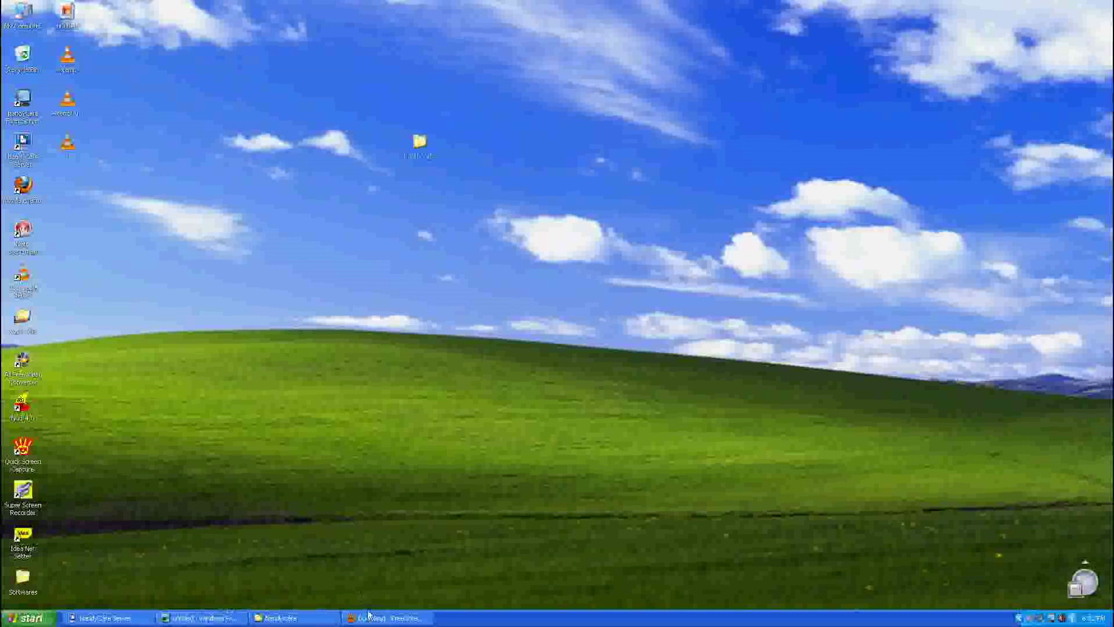
pyautogui.doubleClick(417, 142)
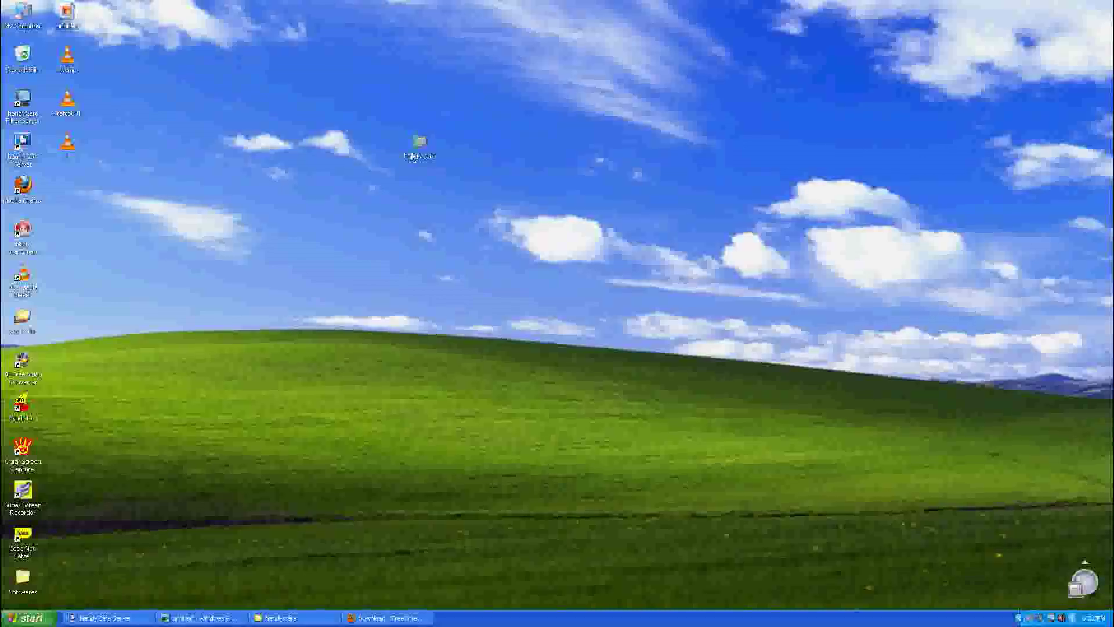
pyautogui.doubleClick(427, 92)
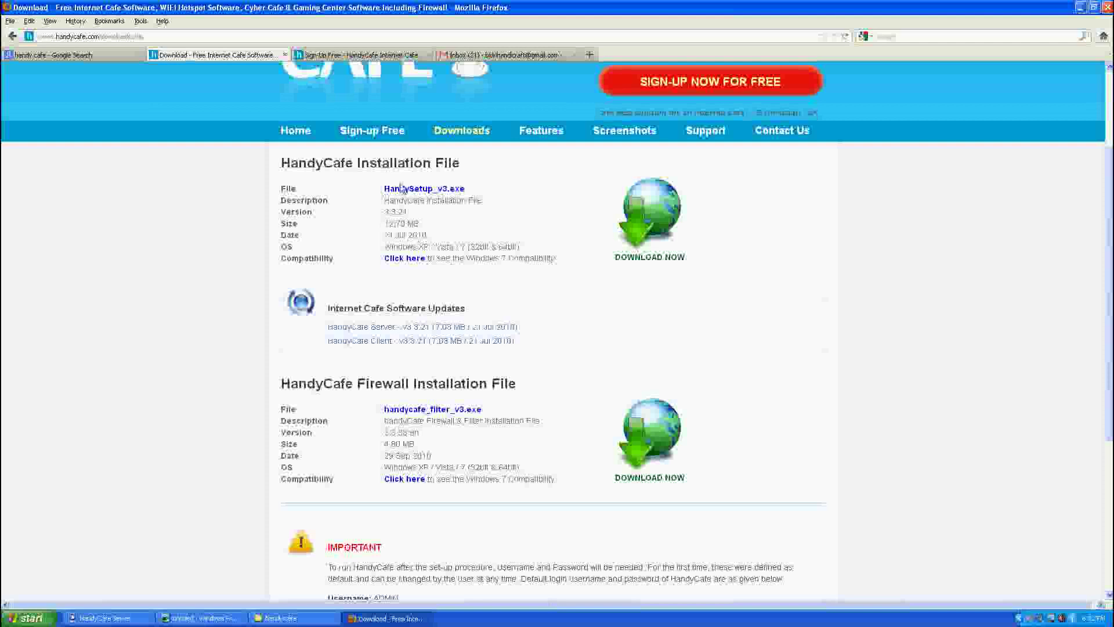
pyautogui.click(1079, 8)
# Step: Run HandySetup_v3, accept the license, choose handyCafe Server v3.3.21, then cancel setup
pyautogui.doubleClick(174, 81)
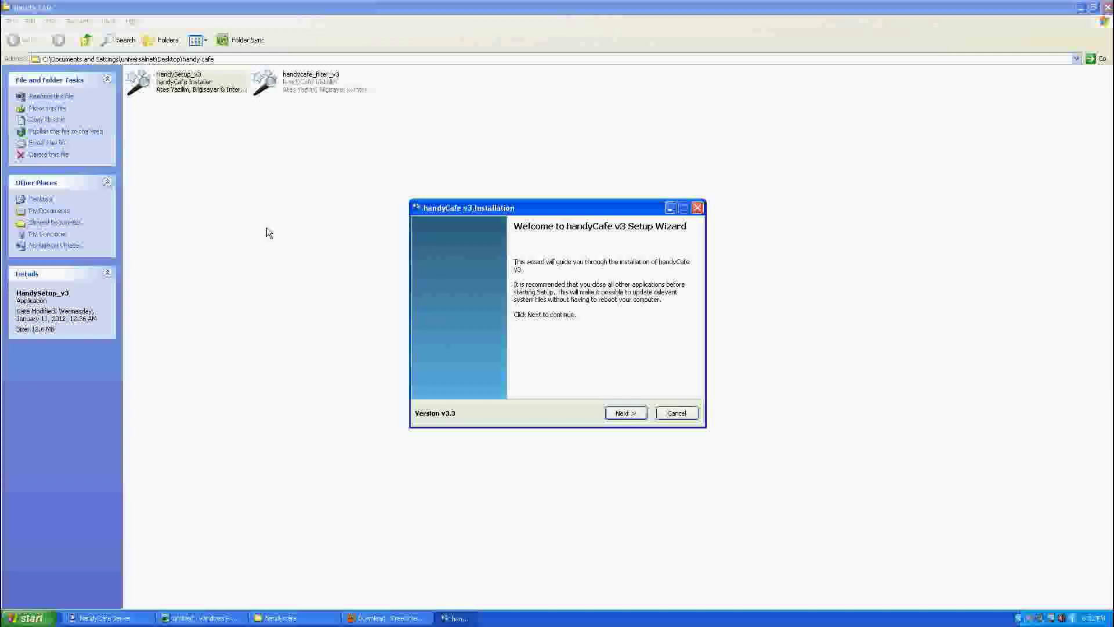
pyautogui.click(625, 413)
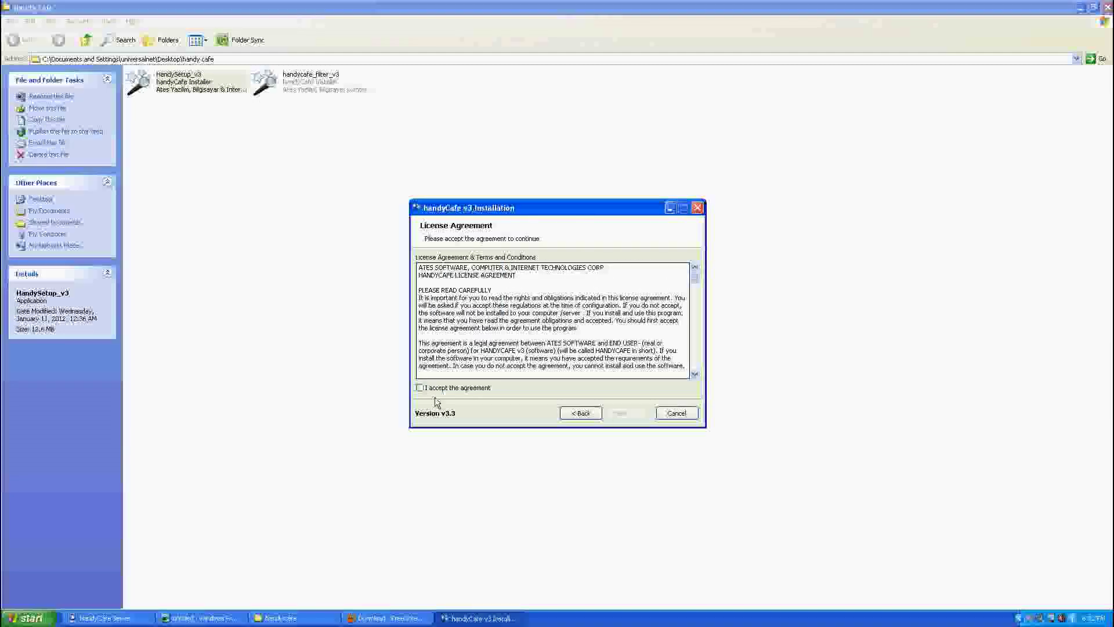
pyautogui.click(438, 389)
pyautogui.click(632, 414)
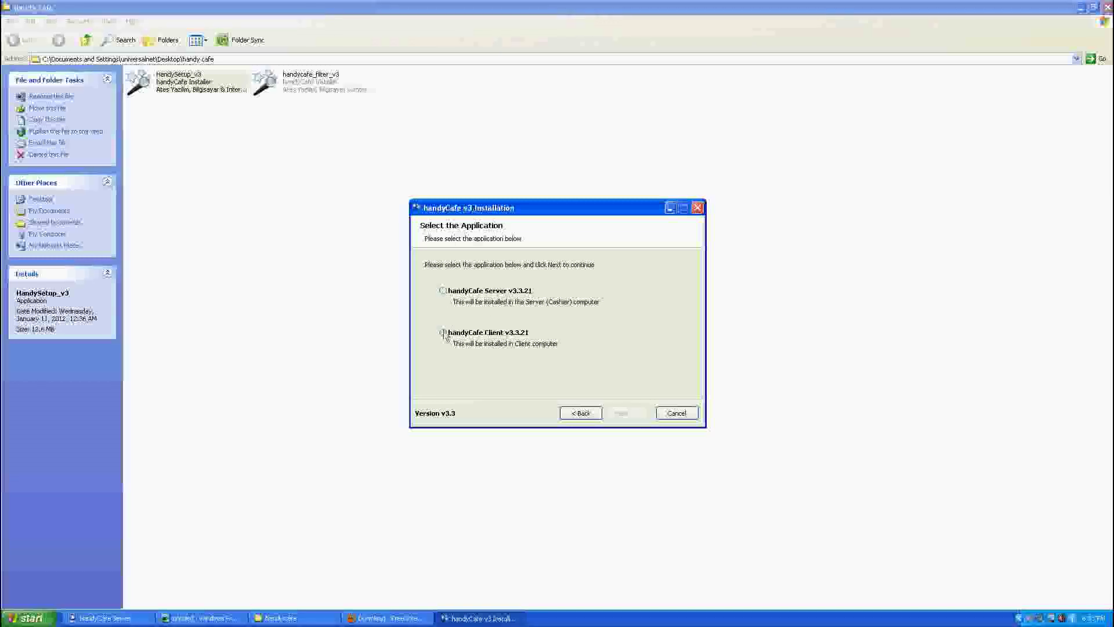
pyautogui.click(442, 290)
pyautogui.click(674, 413)
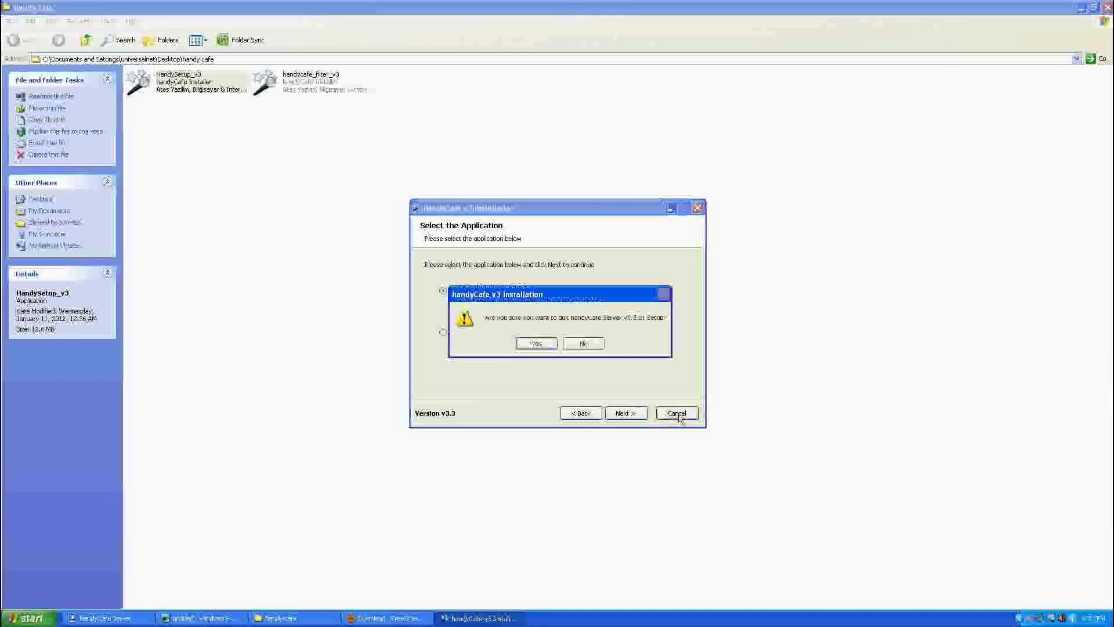
# Step: Quit the setup wizard, minimize the handy cafe folder, and bring HandyCafe Server back up
pyautogui.click(535, 343)
pyautogui.click(294, 290)
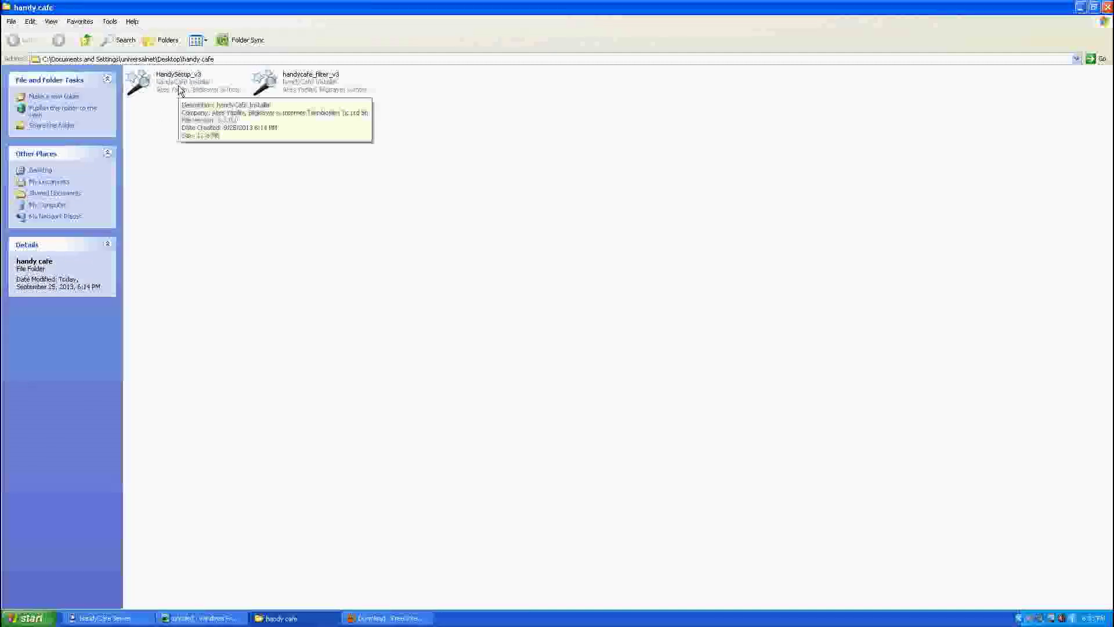
pyautogui.click(1080, 8)
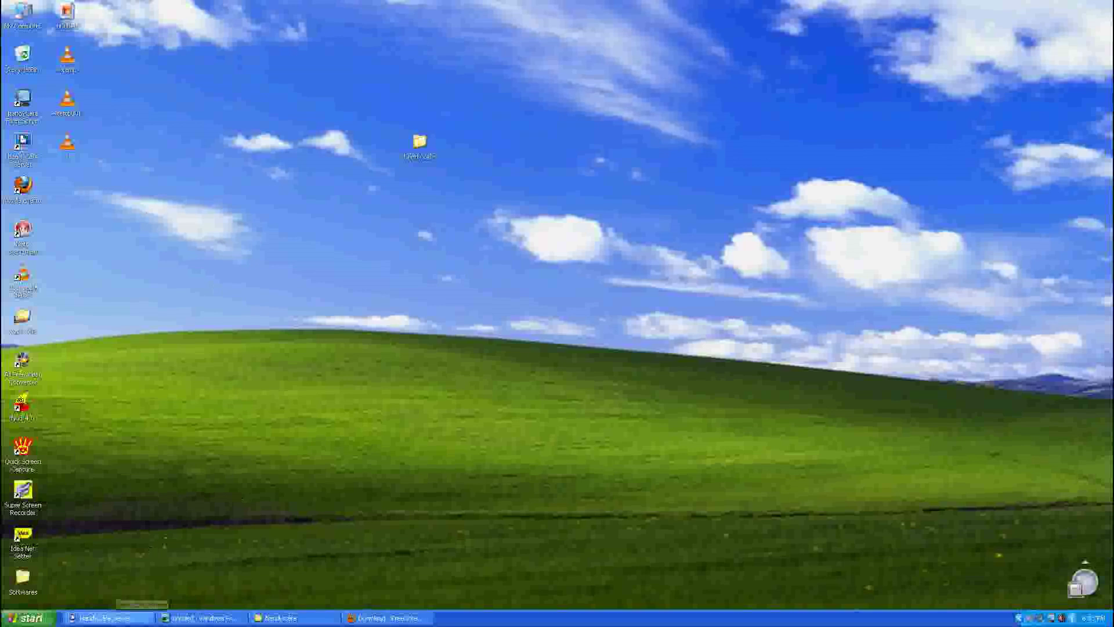
pyautogui.click(116, 616)
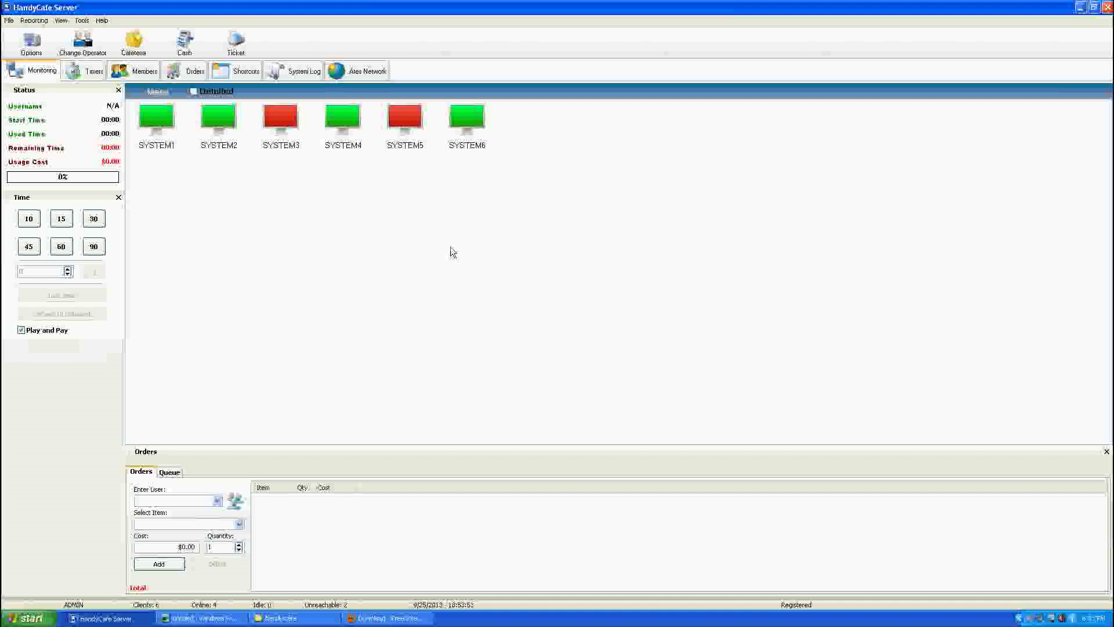
# Step: Look through the HandyCafe Sign-Up Free form fields without filling them, then go to the Gmail inbox
pyautogui.click(367, 615)
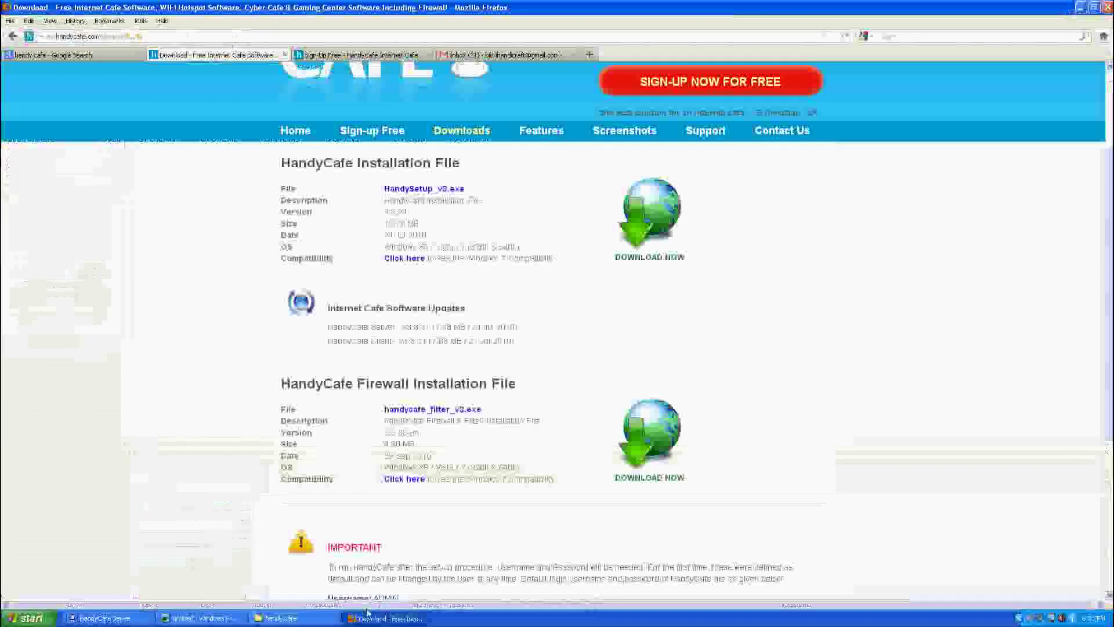
pyautogui.click(383, 55)
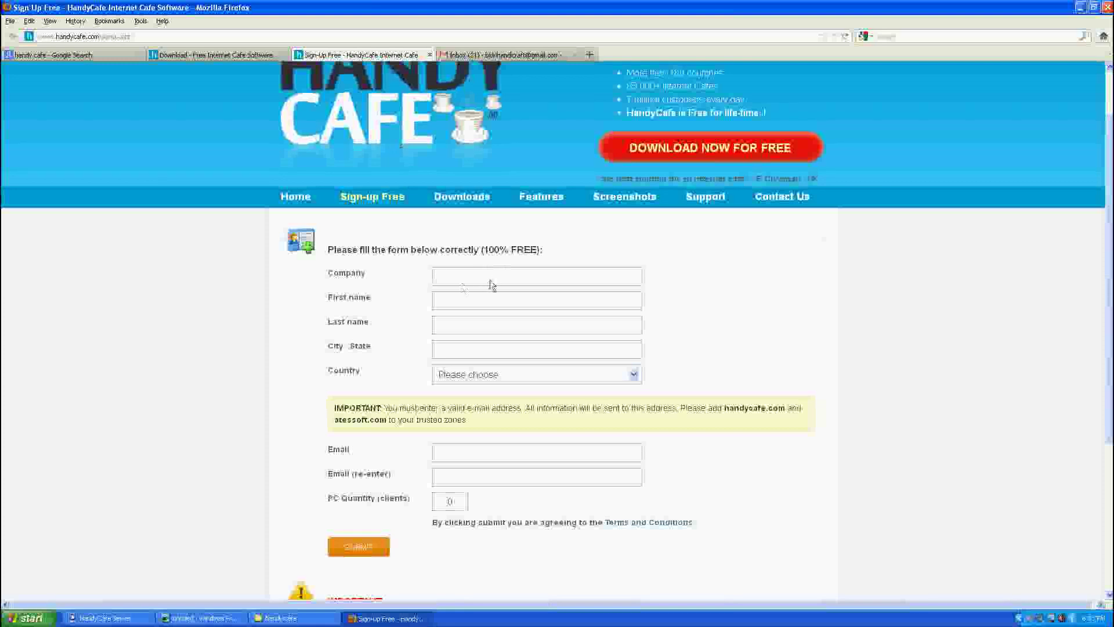
pyautogui.click(468, 302)
pyautogui.click(468, 327)
pyautogui.scroll(-2, 460, 373)
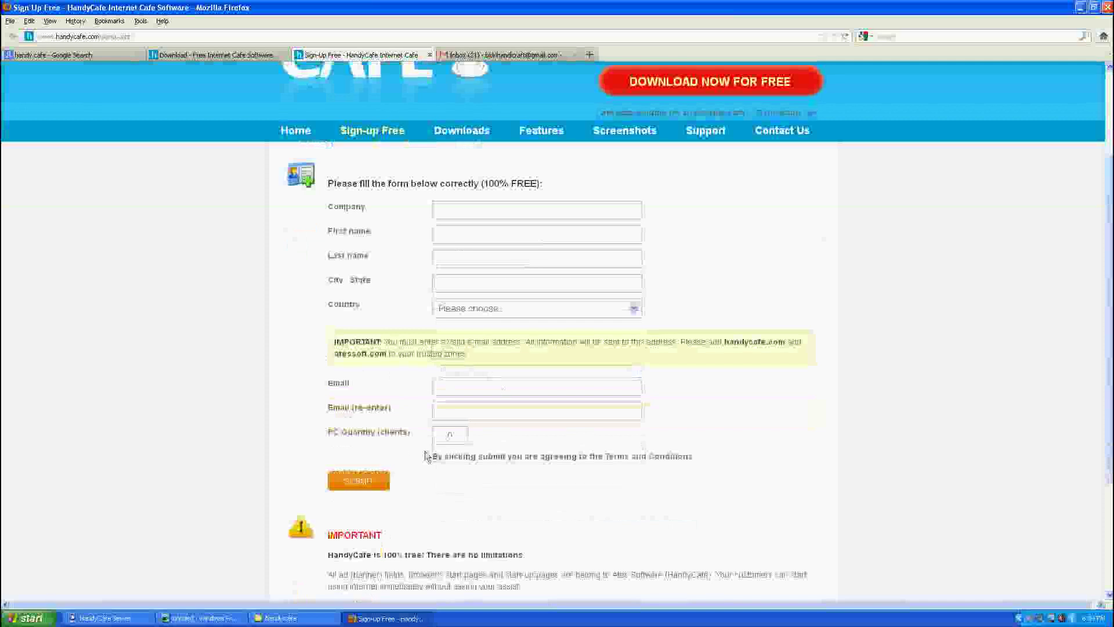
pyautogui.click(451, 412)
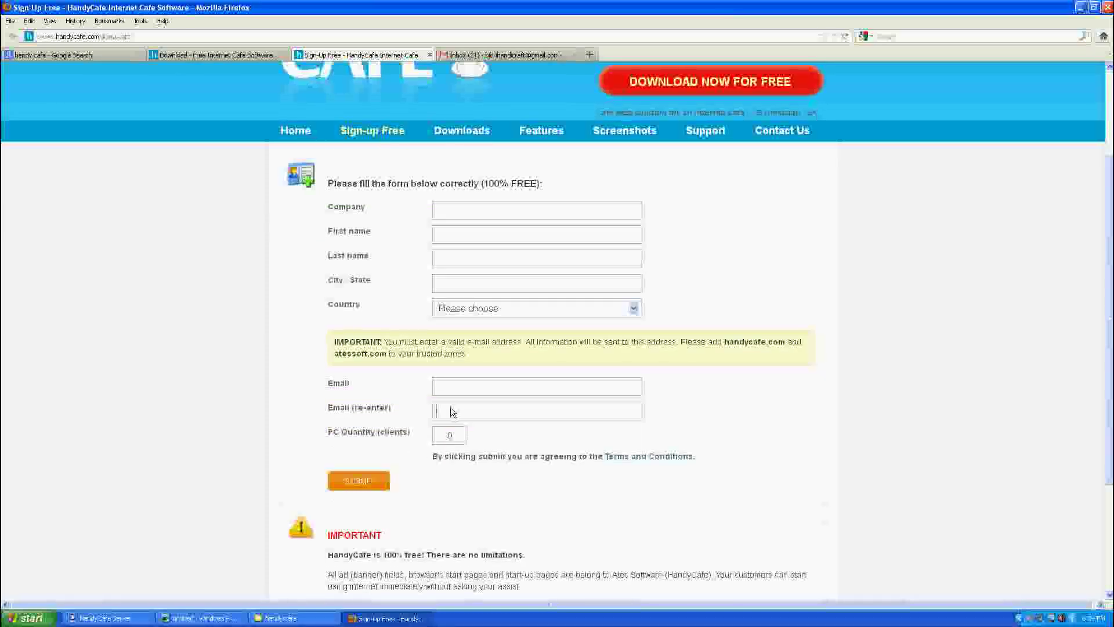
pyautogui.doubleClick(448, 441)
pyautogui.click(502, 58)
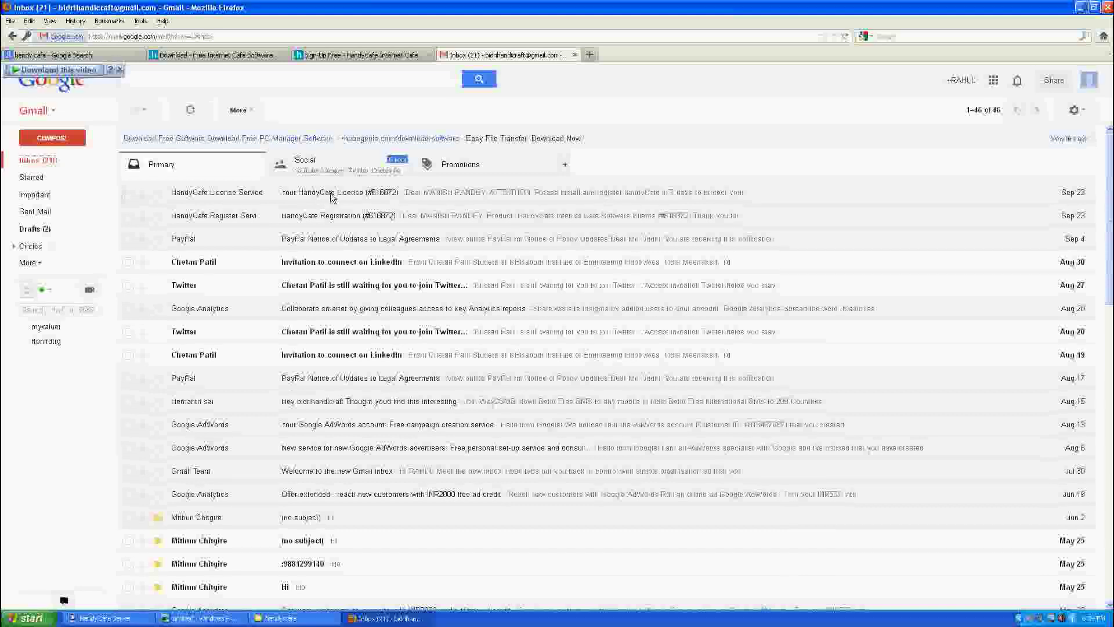
# Step: Open the 'Your HandyCafe License' email and select its Product Key and Serial No lines
pyautogui.click(312, 196)
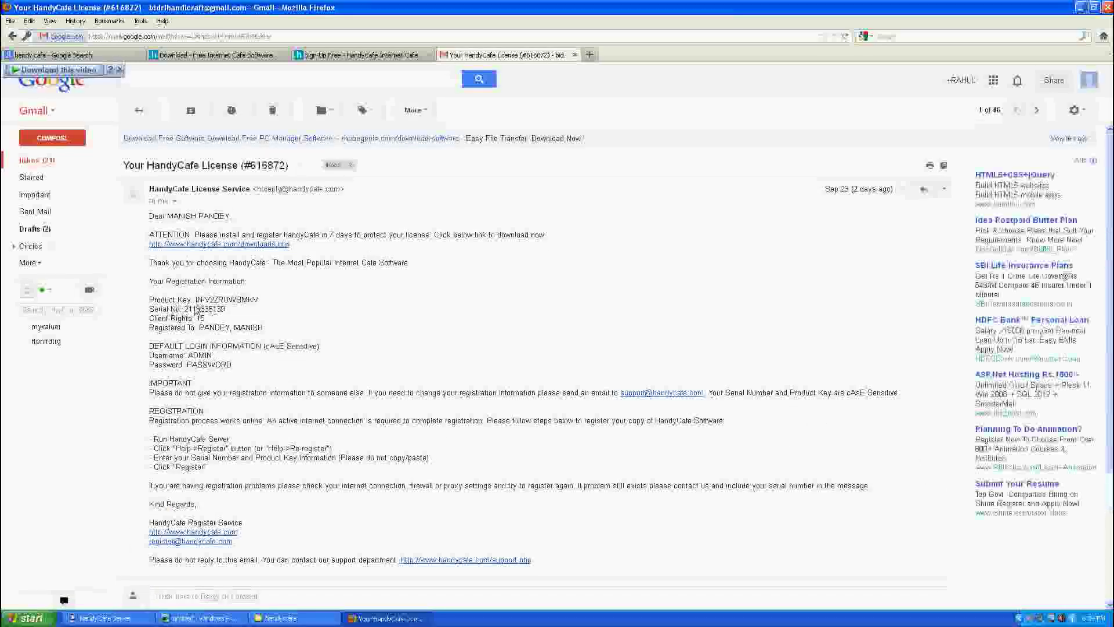
pyautogui.moveTo(259, 299)
pyautogui.mouseDown()
pyautogui.moveTo(149, 300)
pyautogui.moveTo(249, 311)
pyautogui.mouseUp()
pyautogui.click(247, 311)
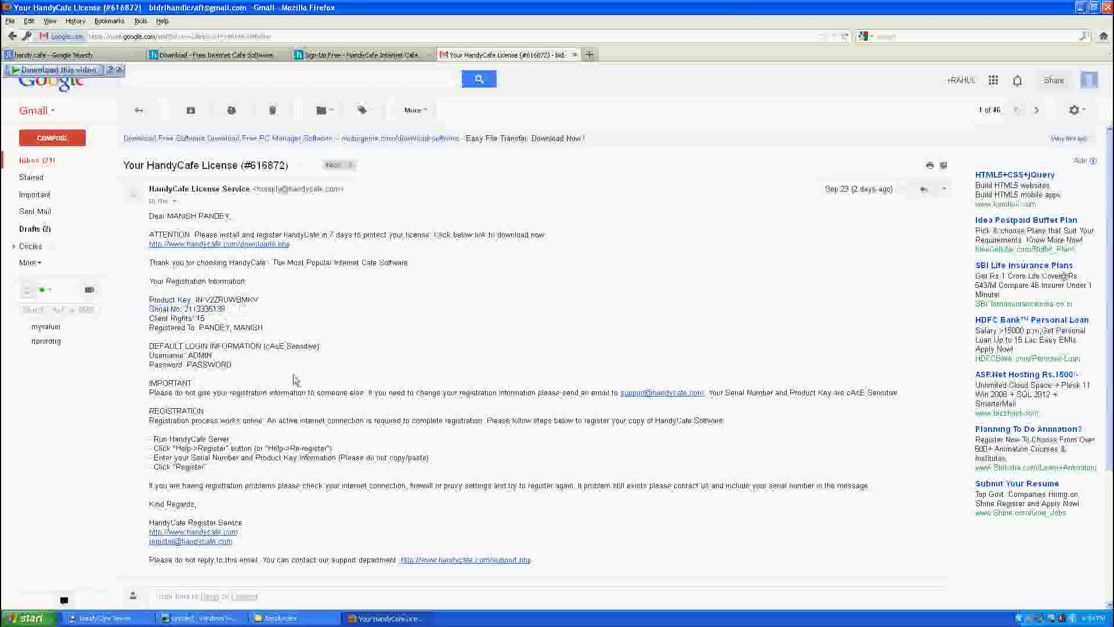
pyautogui.moveTo(149, 302); pyautogui.dragTo(234, 313)
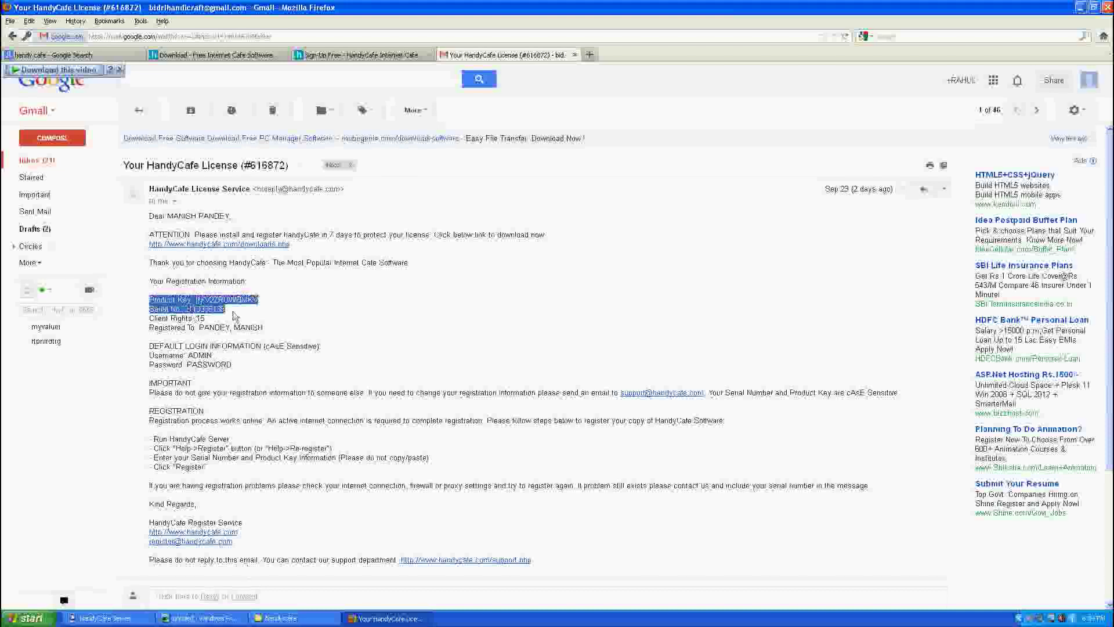
# Step: Open Help > Re-register in HandyCafe Server, close the Register dialog unfilled, and minimize the server
pyautogui.click(111, 616)
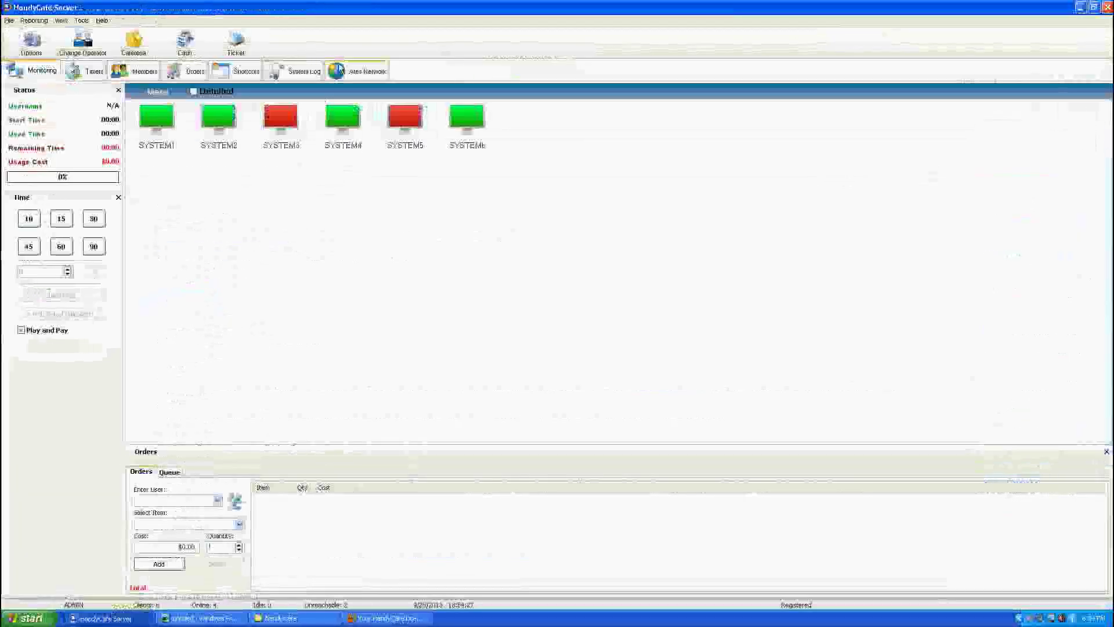
pyautogui.click(102, 20)
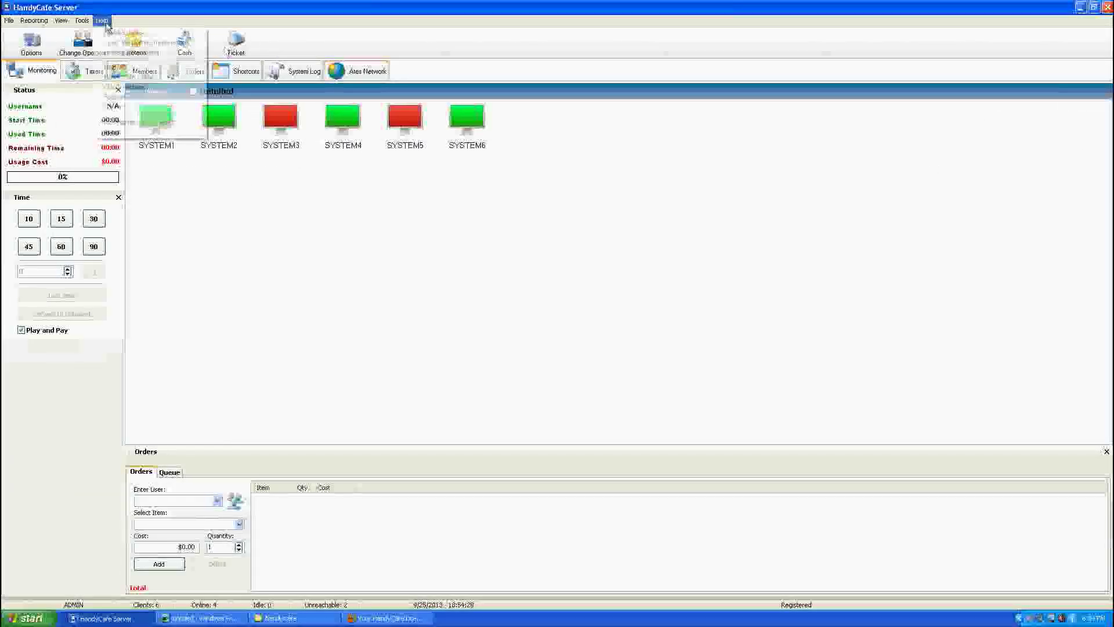
pyautogui.click(120, 123)
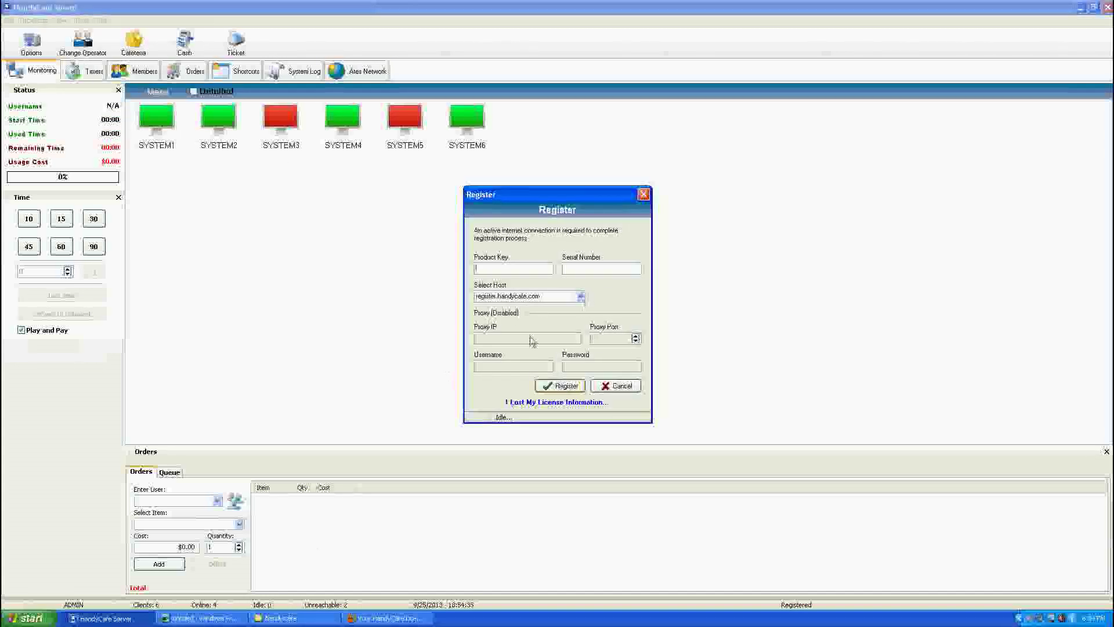
pyautogui.click(644, 196)
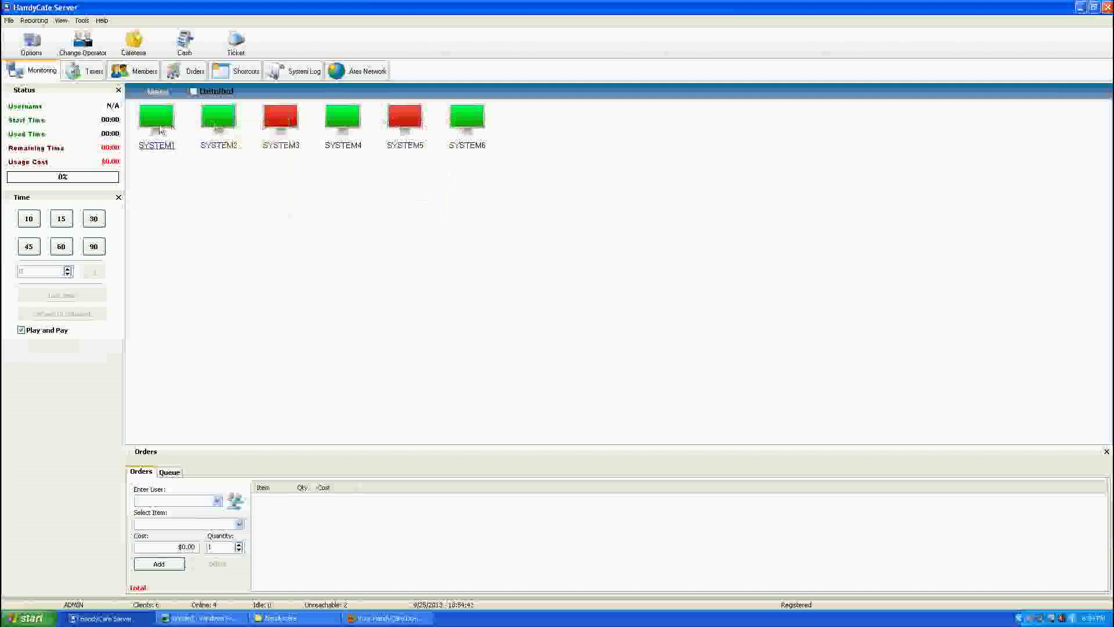
pyautogui.click(1080, 8)
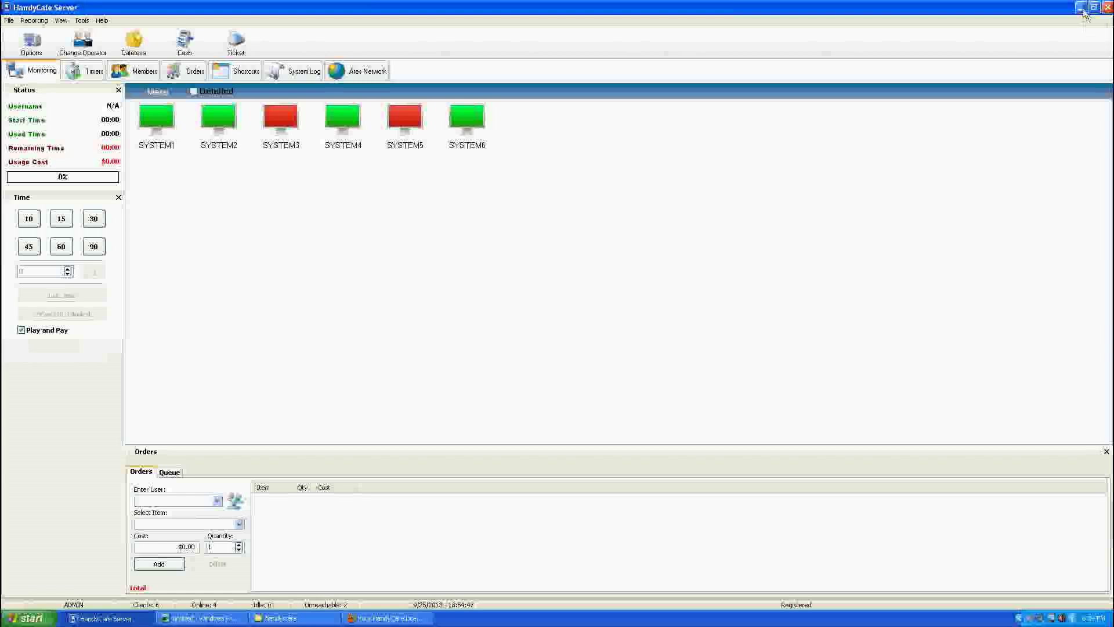
# Step: Minimize Firefox and open the handy cafe folder from the desktop, maximized
pyautogui.click(1080, 8)
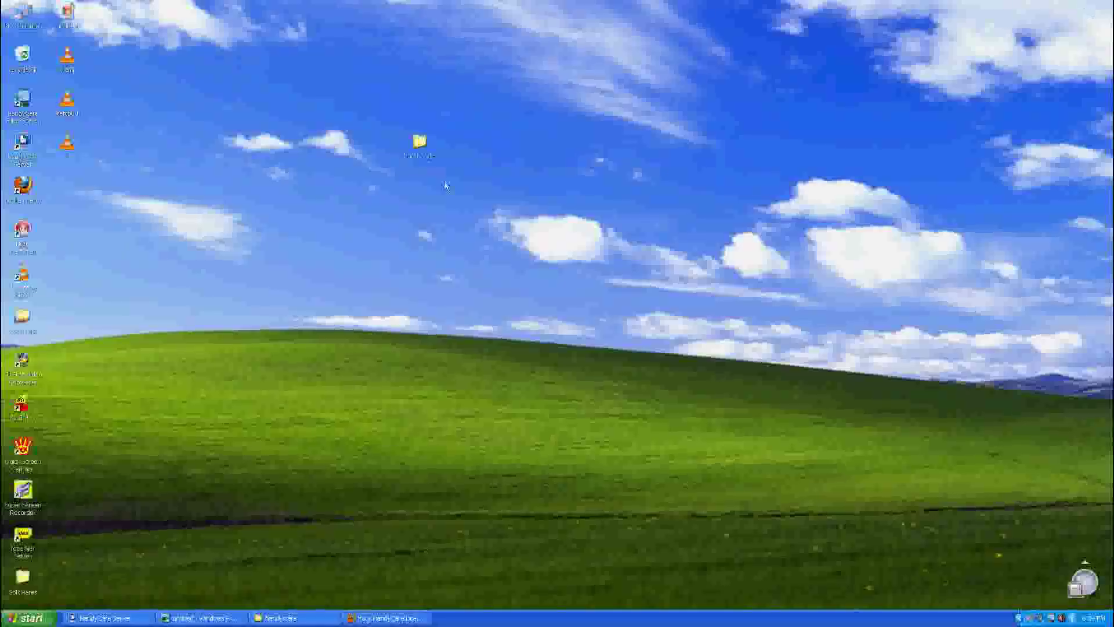
pyautogui.doubleClick(419, 144)
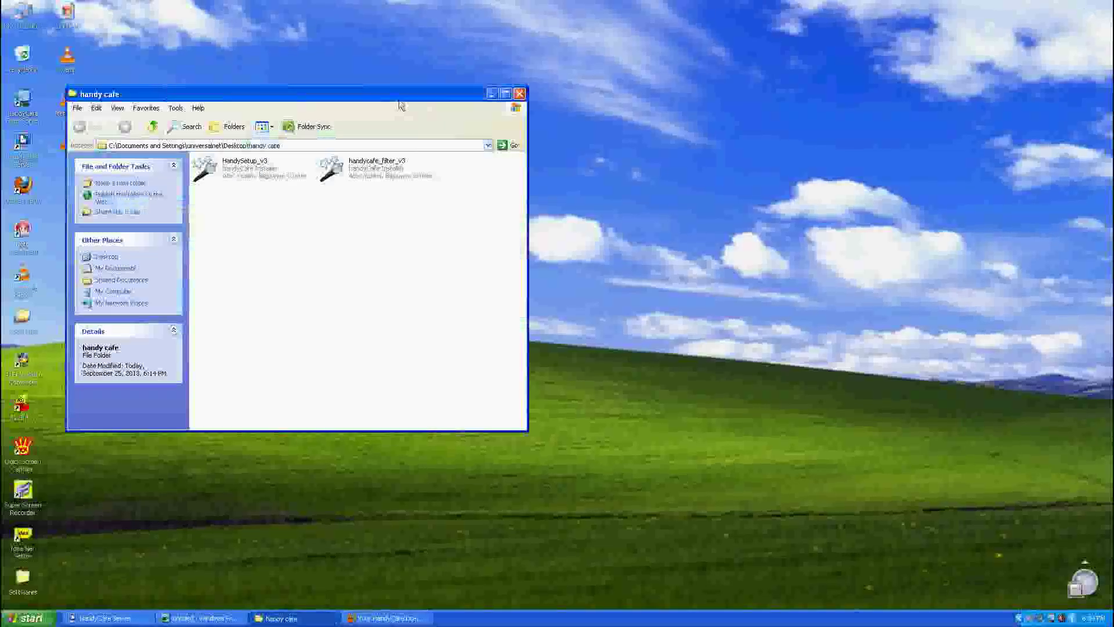
pyautogui.doubleClick(400, 95)
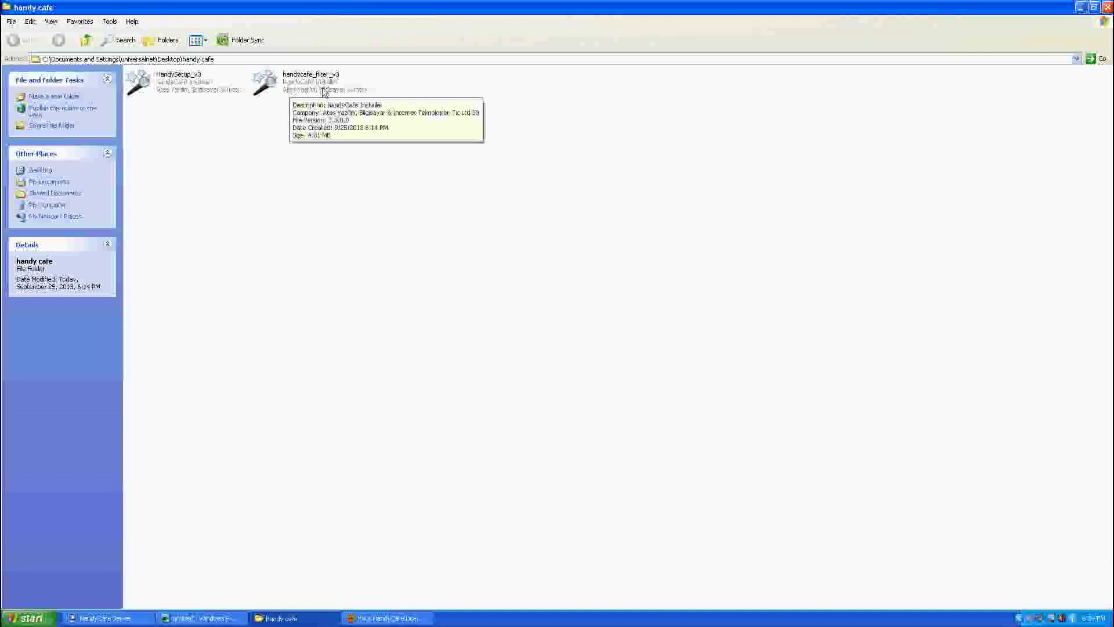
# Step: Run handycafe_filter_v3 through to choosing Filter Server v3.3.33, then cancel and quit the setup
pyautogui.doubleClick(303, 87)
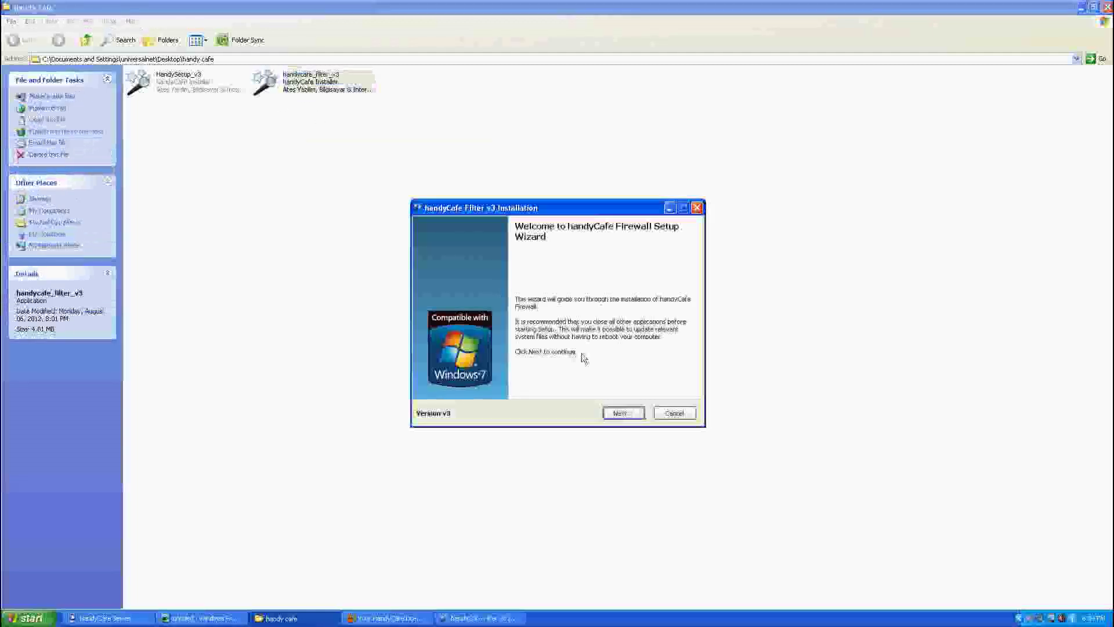
pyautogui.click(618, 413)
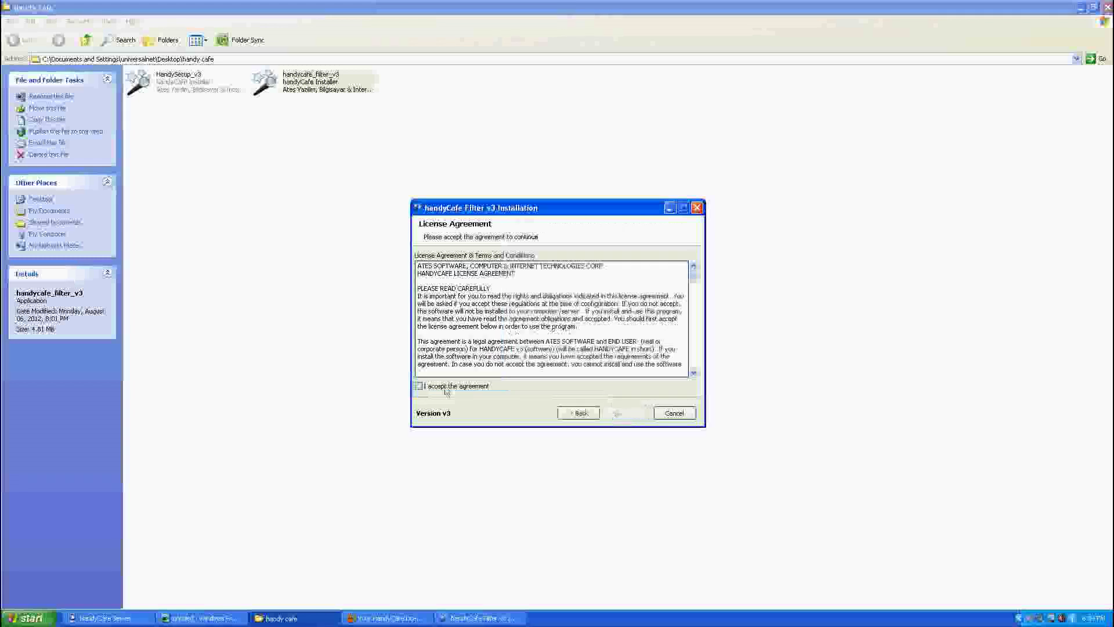
pyautogui.click(445, 387)
pyautogui.click(624, 414)
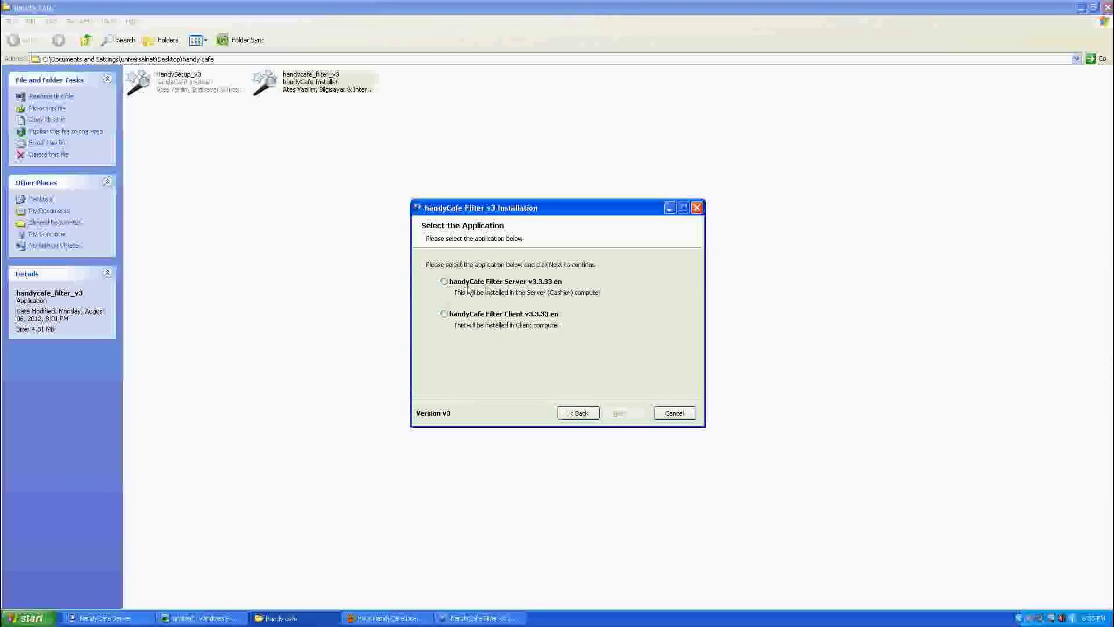
pyautogui.click(447, 284)
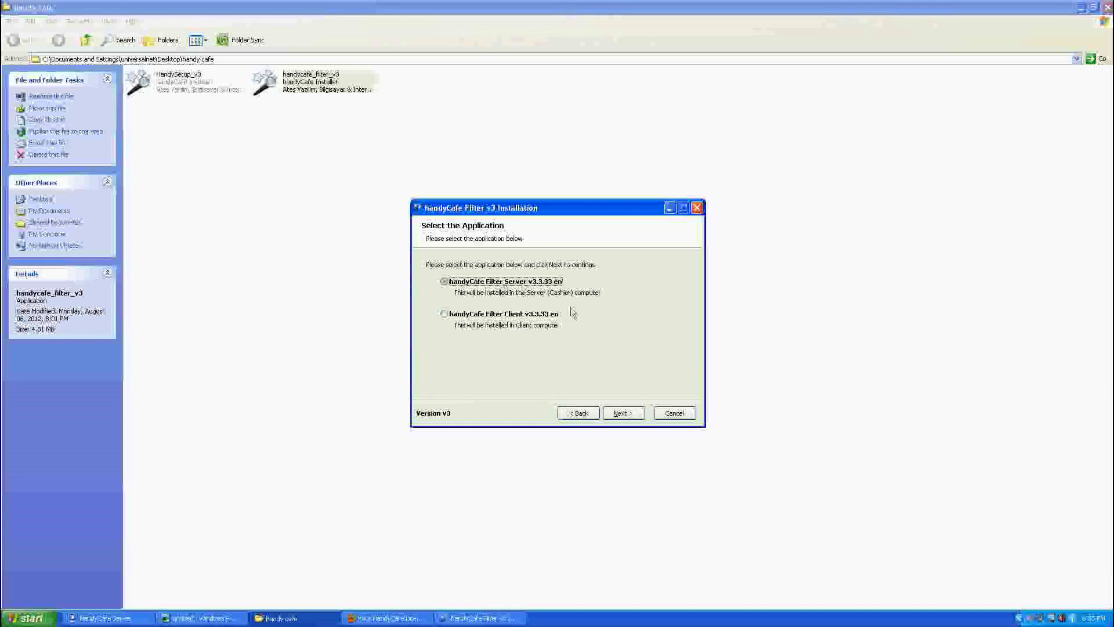
pyautogui.click(677, 416)
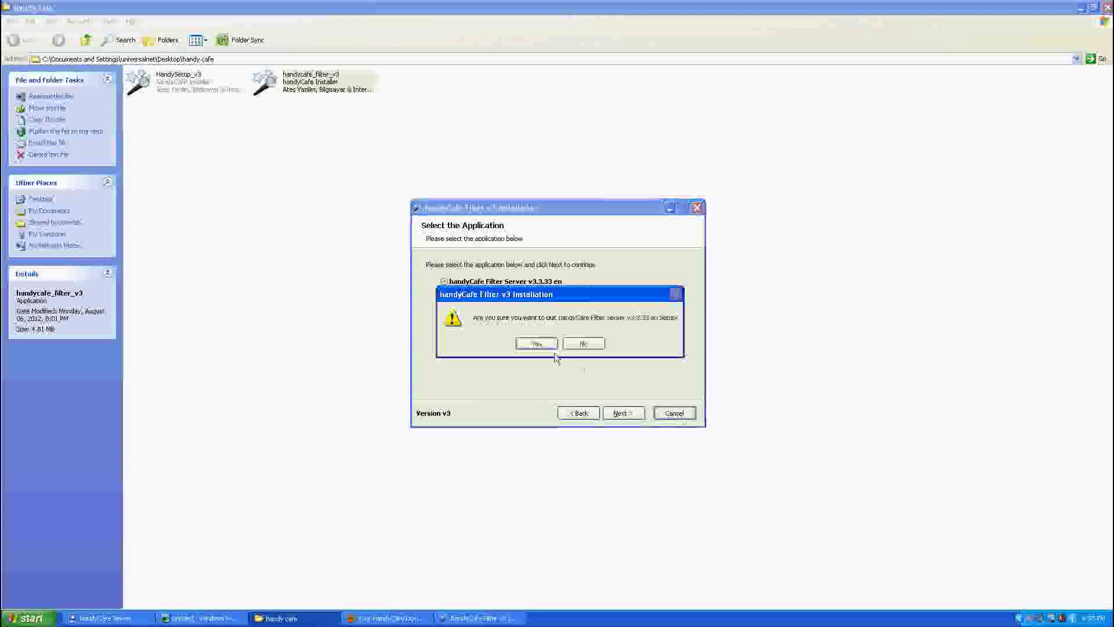
pyautogui.click(534, 343)
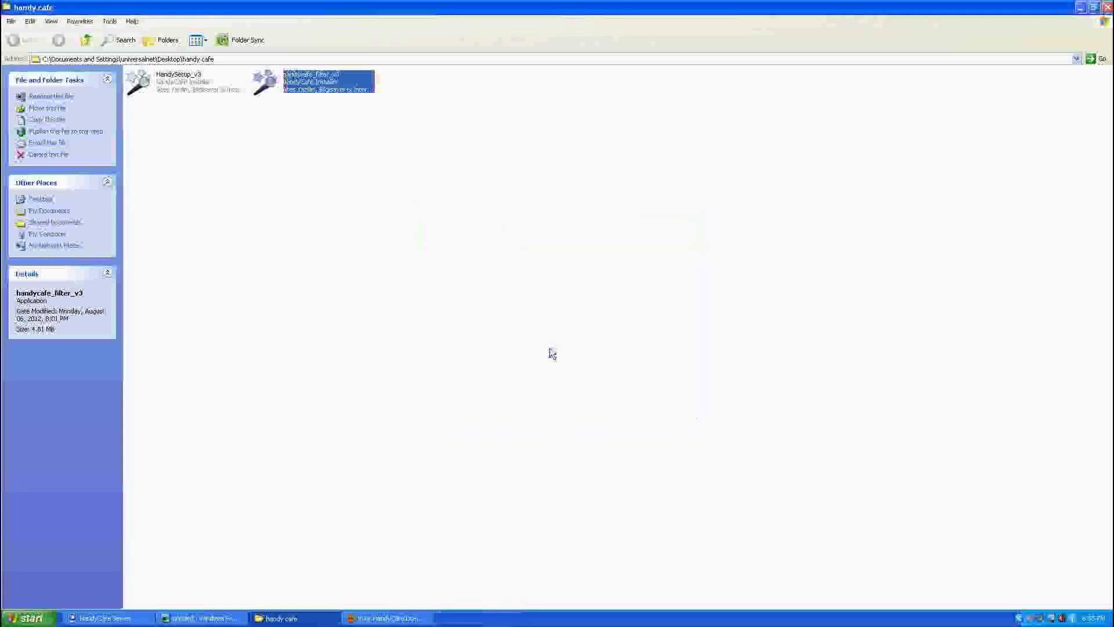
# Step: Close the handy cafe folder, check the Filtering console's Network Computers list, then minimize it
pyautogui.click(1106, 7)
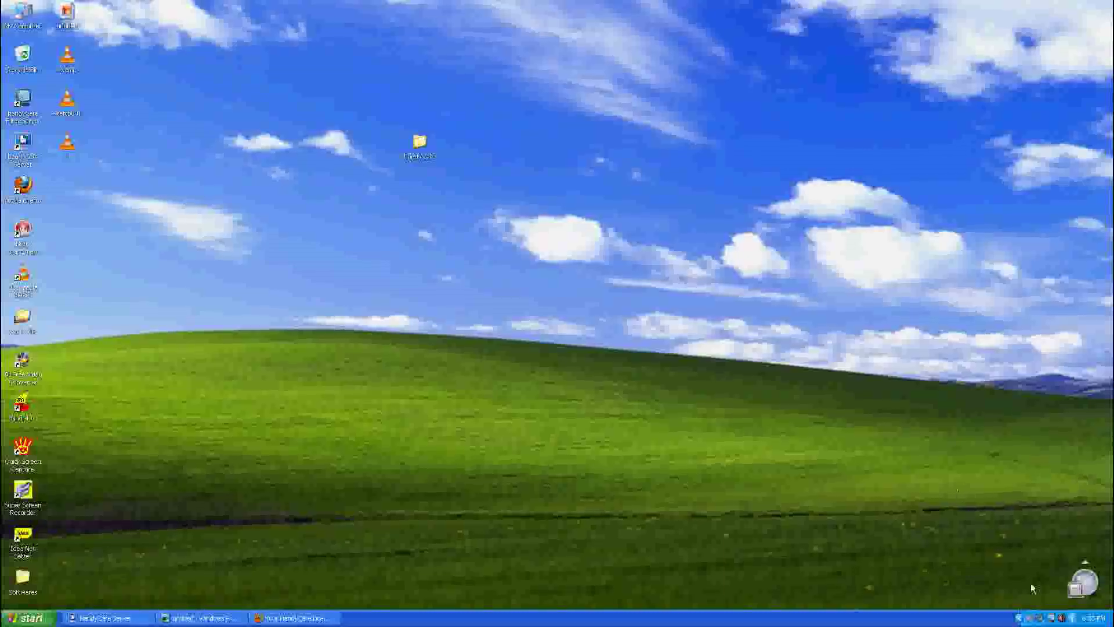
pyautogui.doubleClick(1051, 619)
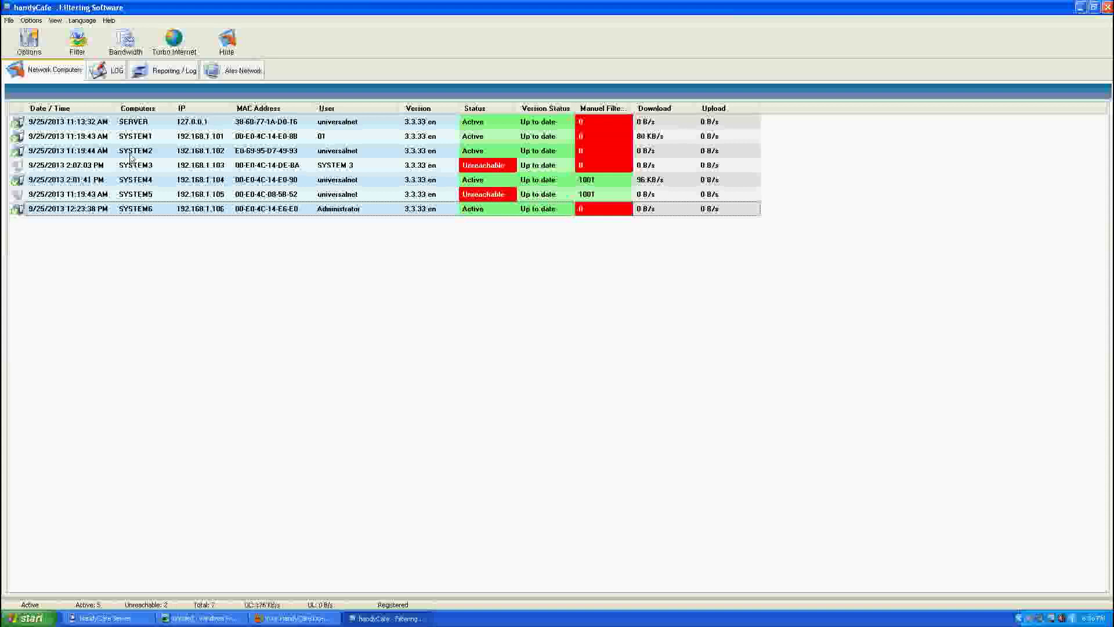
pyautogui.click(1079, 9)
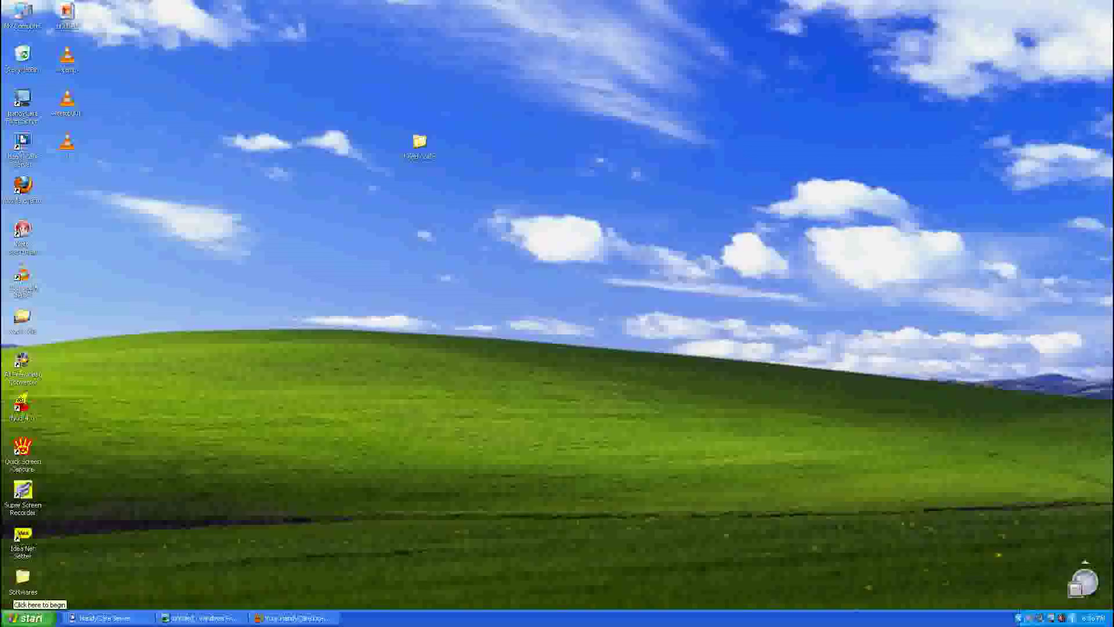
pyautogui.click(26, 618)
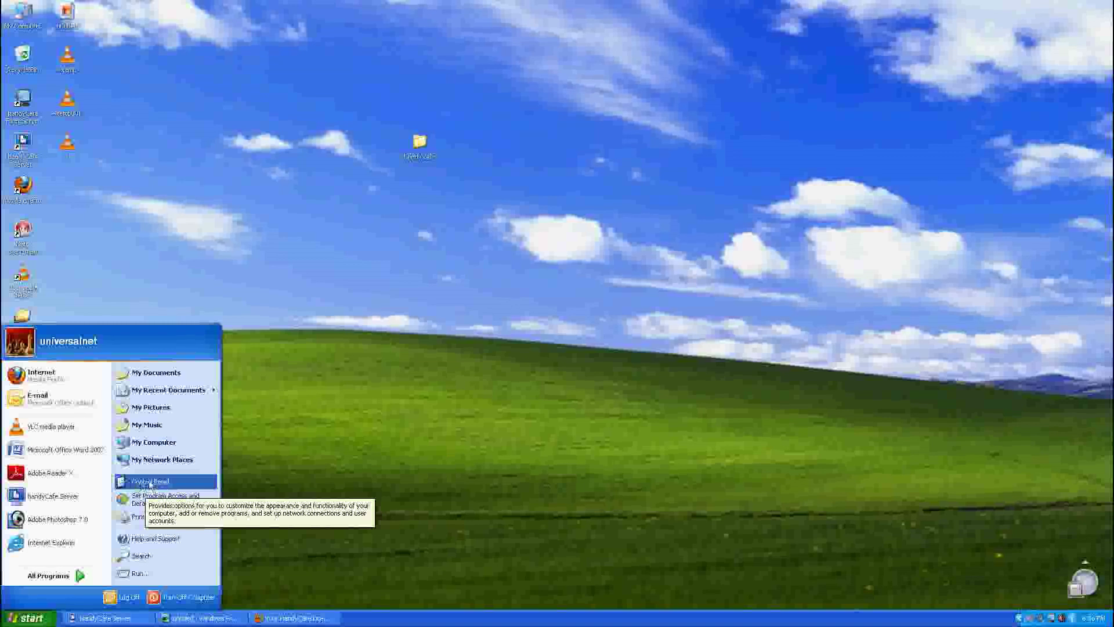
pyautogui.press('Escape')
pyautogui.press('super')
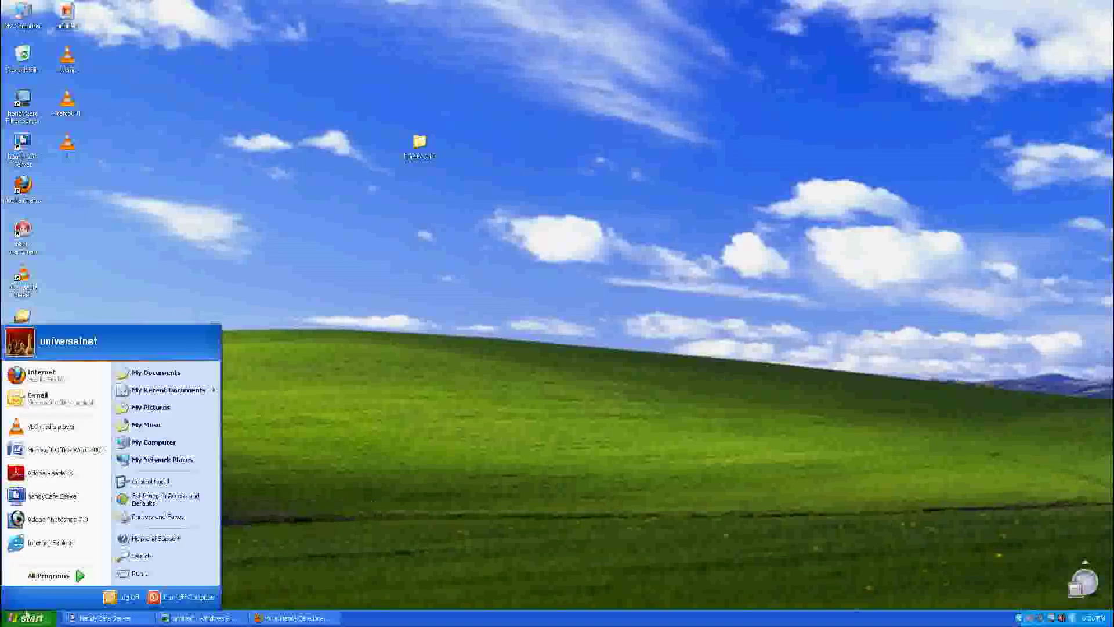
pyautogui.click(144, 484)
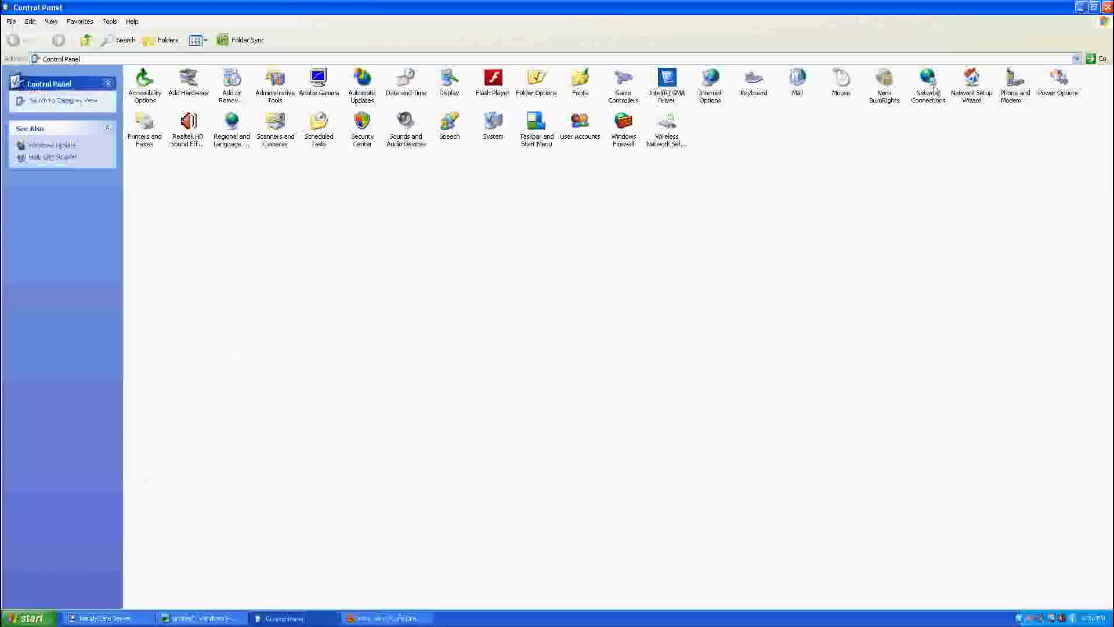
pyautogui.doubleClick(932, 88)
pyautogui.doubleClick(189, 105)
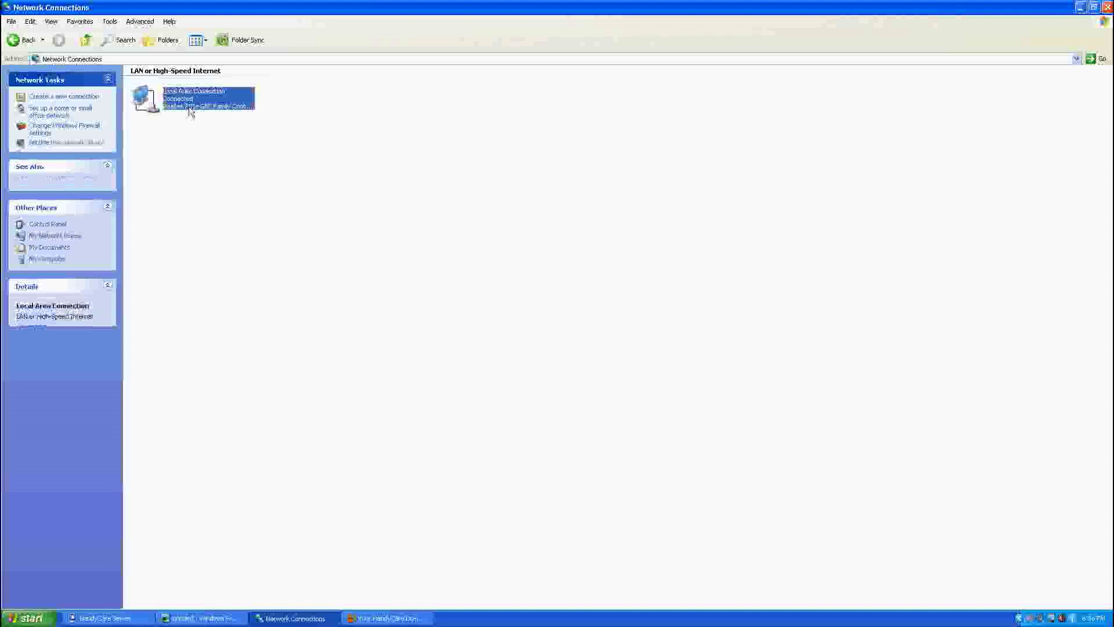
pyautogui.click(493, 404)
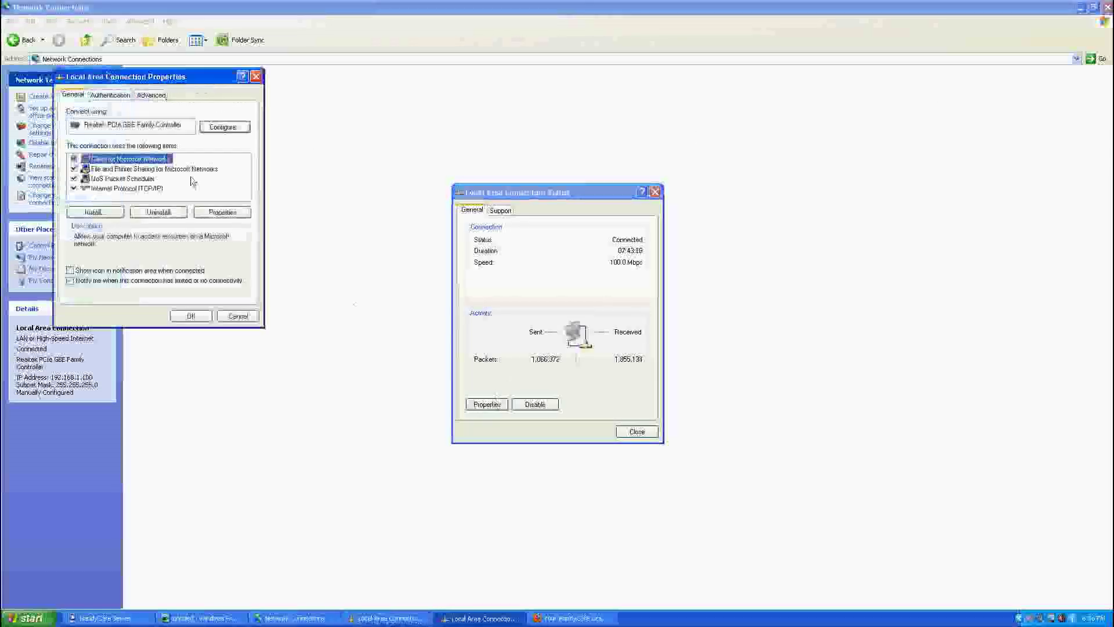
pyautogui.click(141, 189)
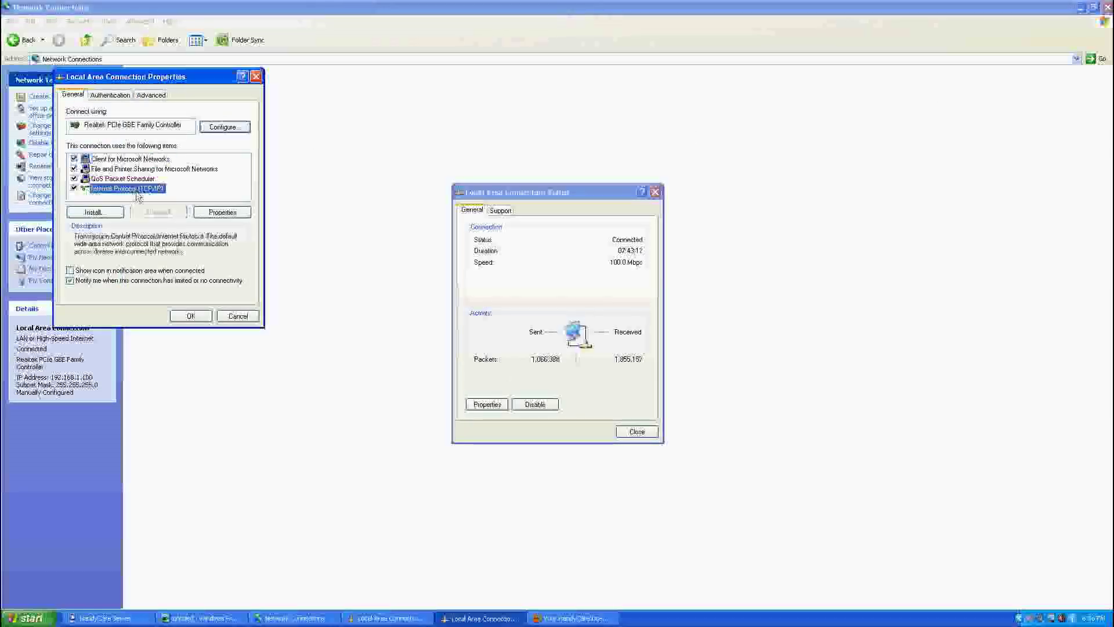
pyautogui.click(232, 214)
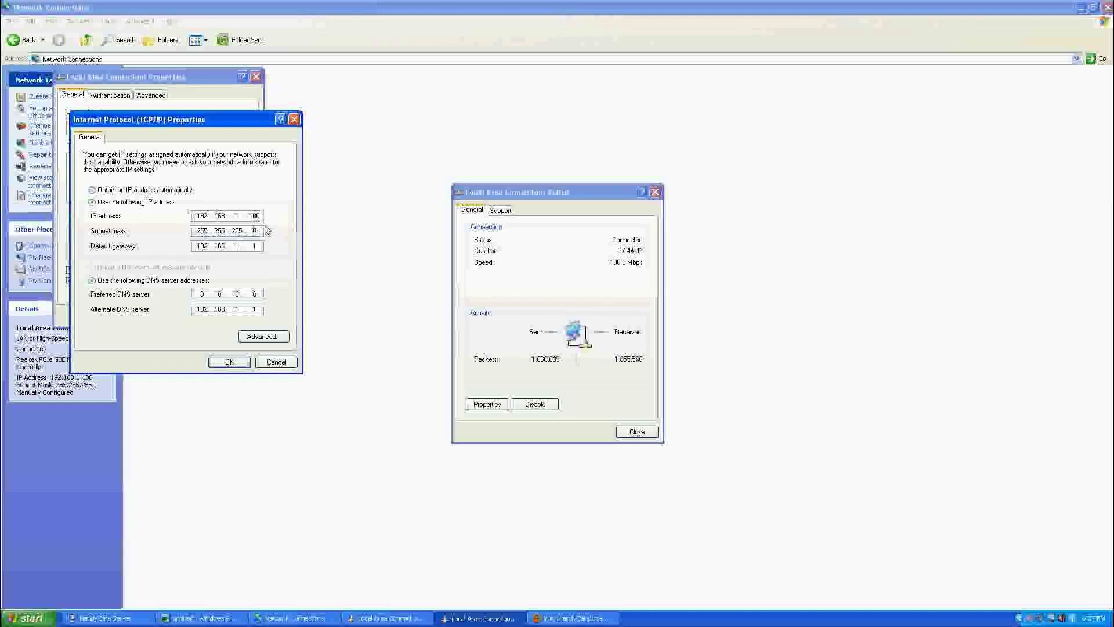
pyautogui.click(230, 363)
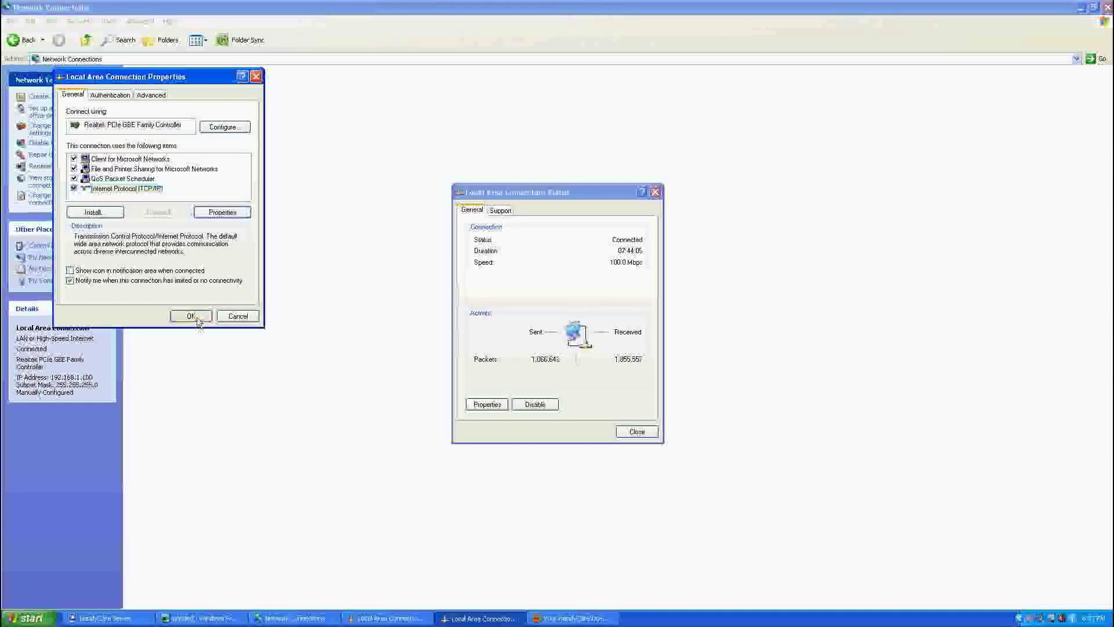
pyautogui.click(191, 316)
pyautogui.click(636, 432)
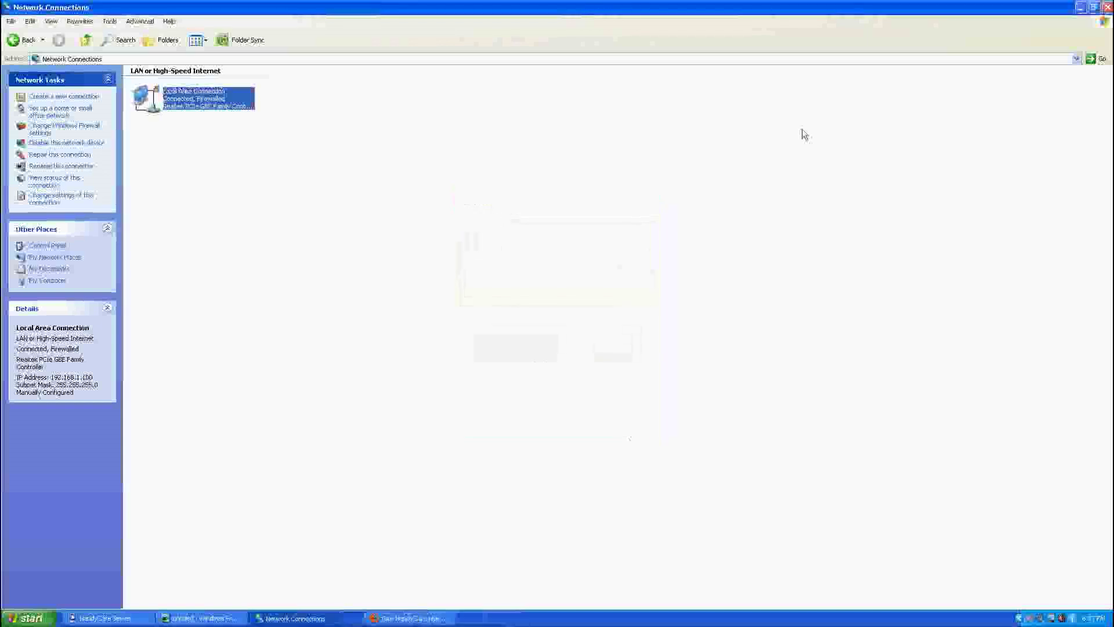
pyautogui.click(1107, 7)
pyautogui.rightClick(356, 239)
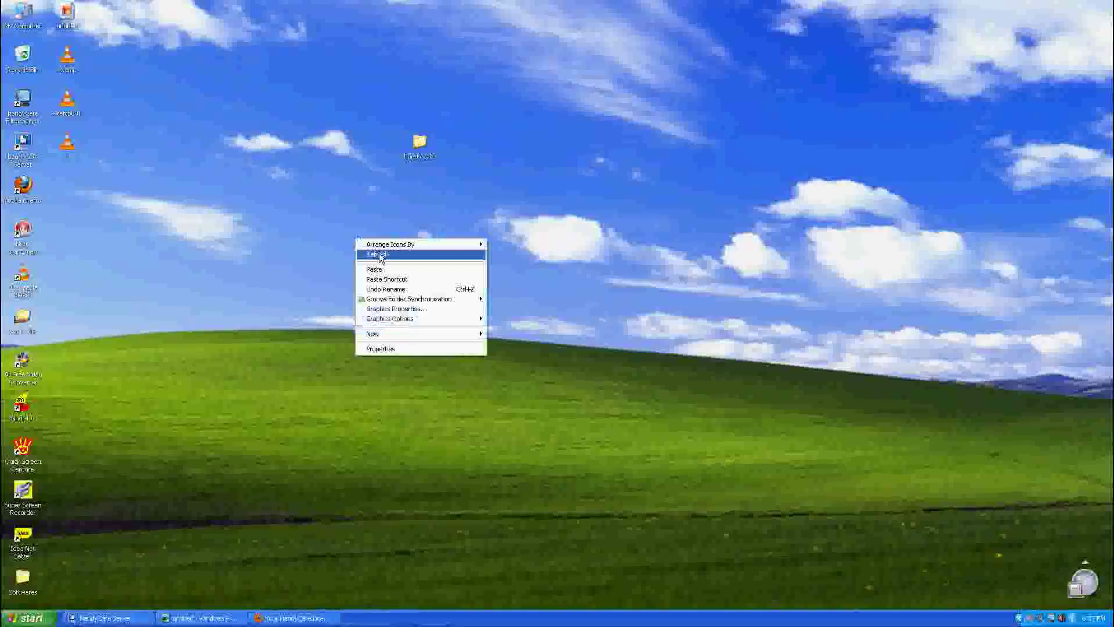
pyautogui.click(380, 256)
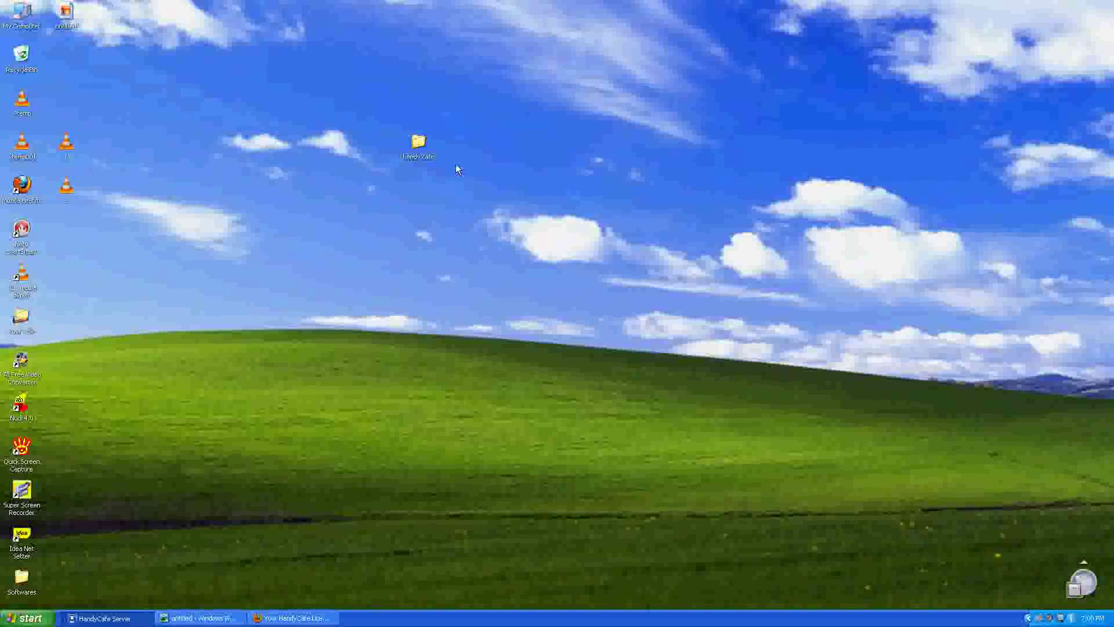
# Step: Install handyCafe Client v3.3.21 from HandySetup_v3 into the default C:\Program Files\handyCafe\Client\ folder
pyautogui.doubleClick(417, 143)
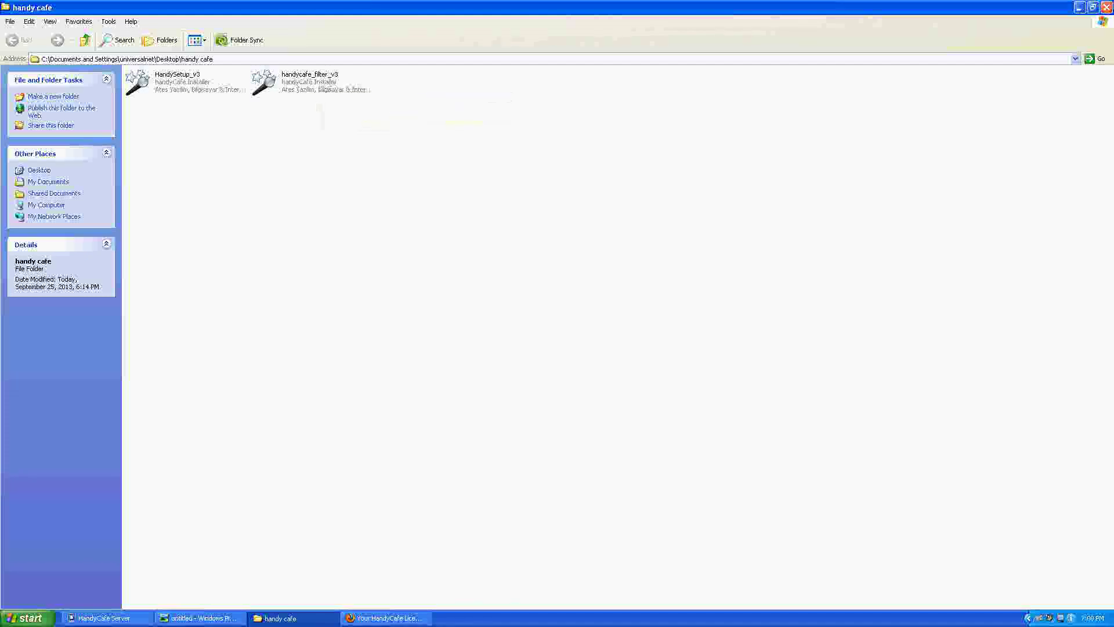
pyautogui.click(1107, 7)
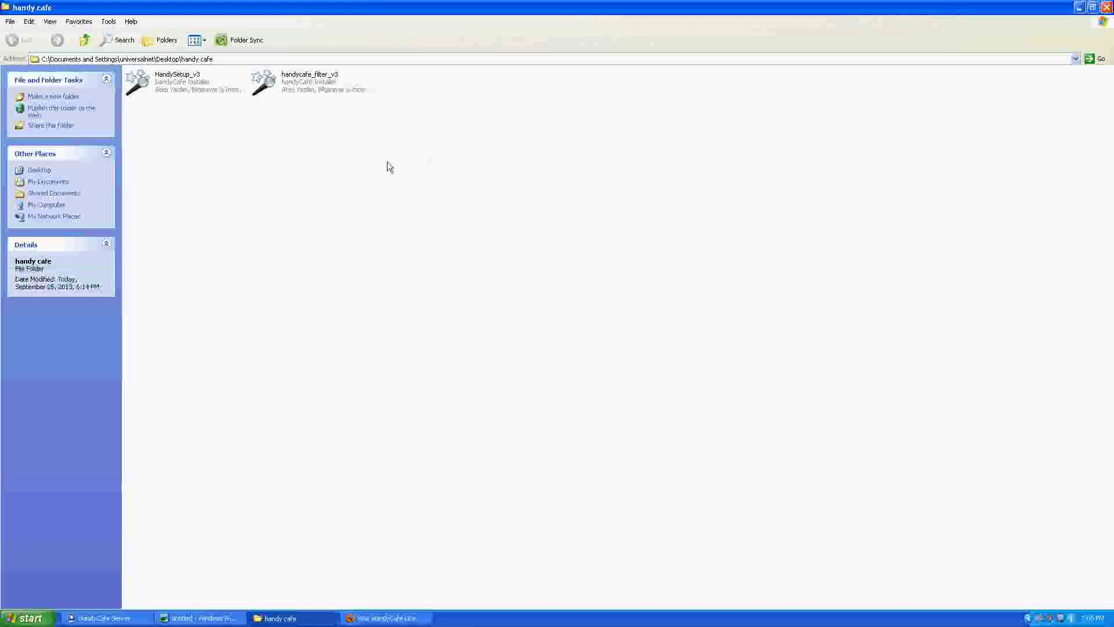
pyautogui.doubleClick(160, 87)
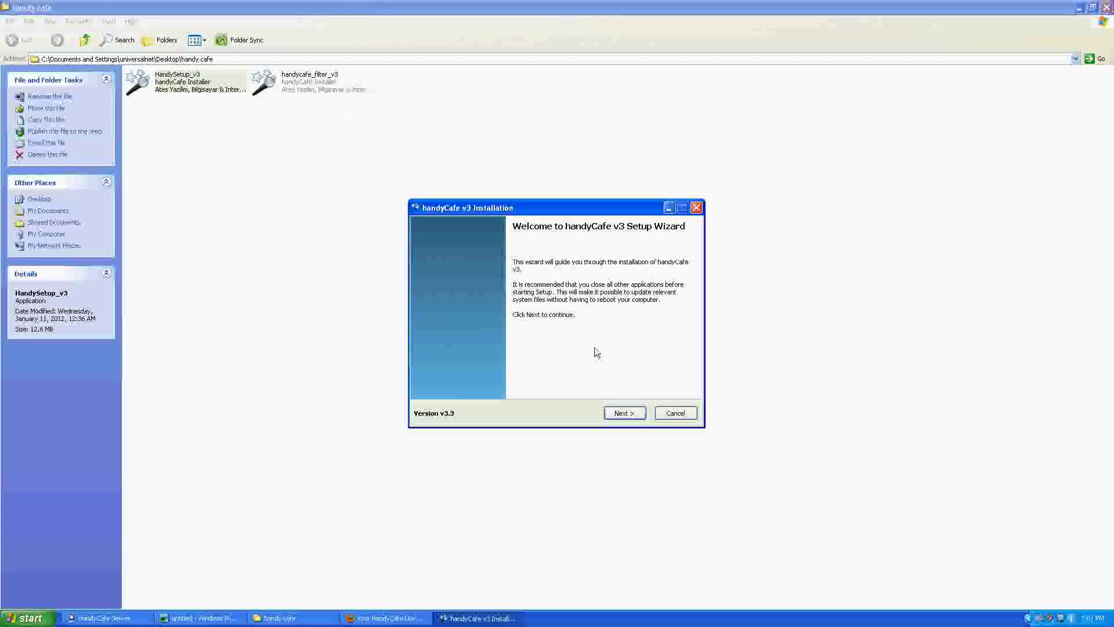
pyautogui.click(624, 416)
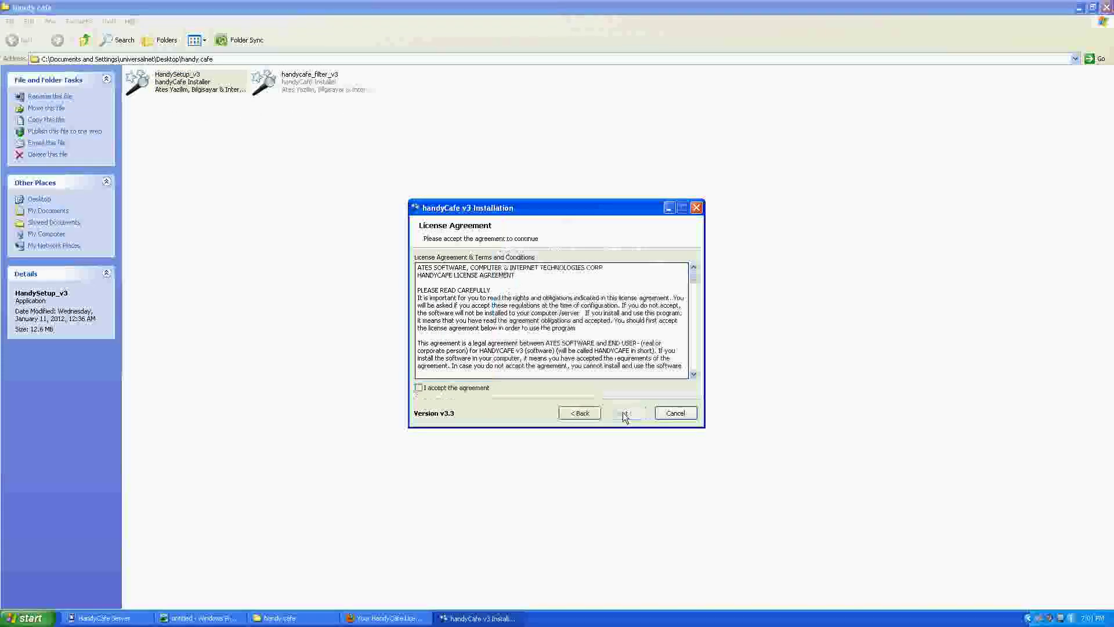
pyautogui.click(461, 390)
pyautogui.click(623, 414)
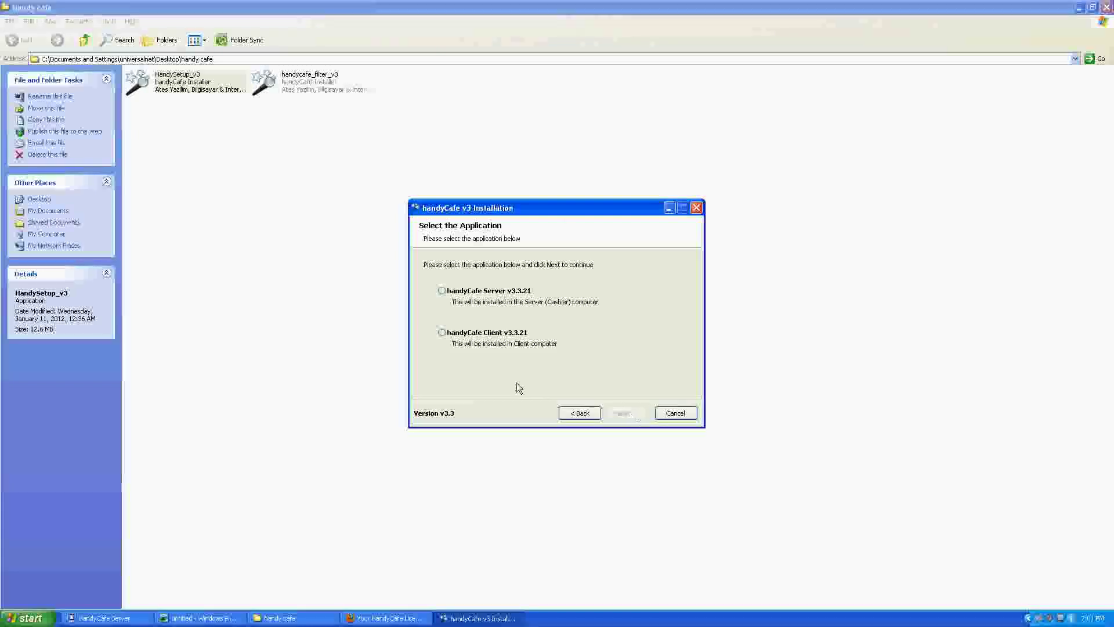
pyautogui.click(442, 333)
pyautogui.click(620, 413)
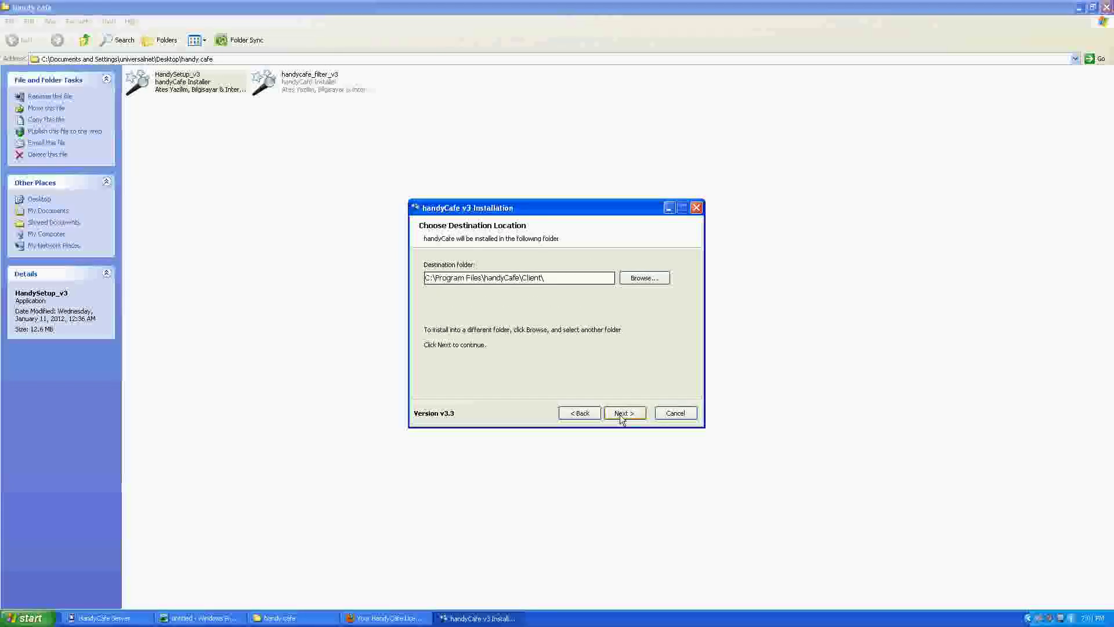
pyautogui.click(620, 415)
pyautogui.click(619, 415)
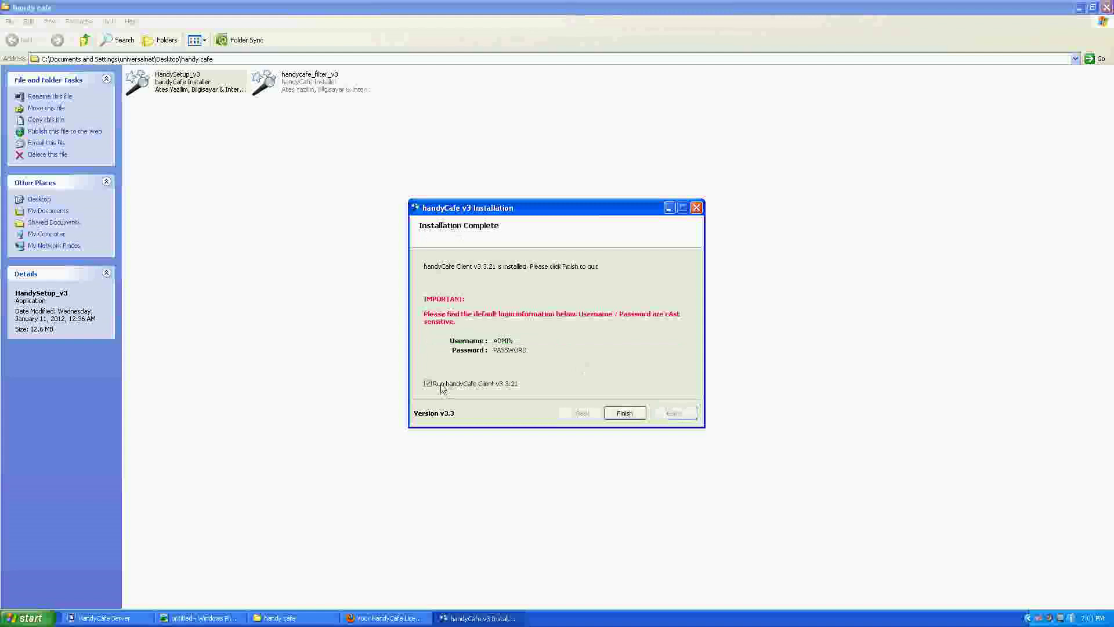
pyautogui.click(629, 414)
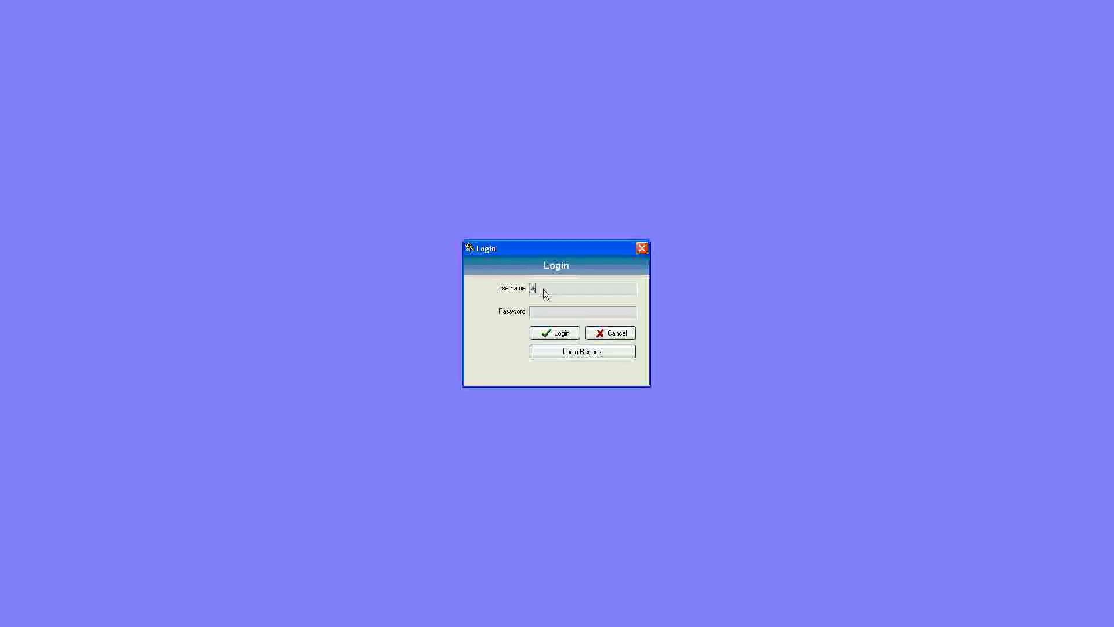
# Step: Sign in to the client with the default administrator username and password
pyautogui.write('DMIN')
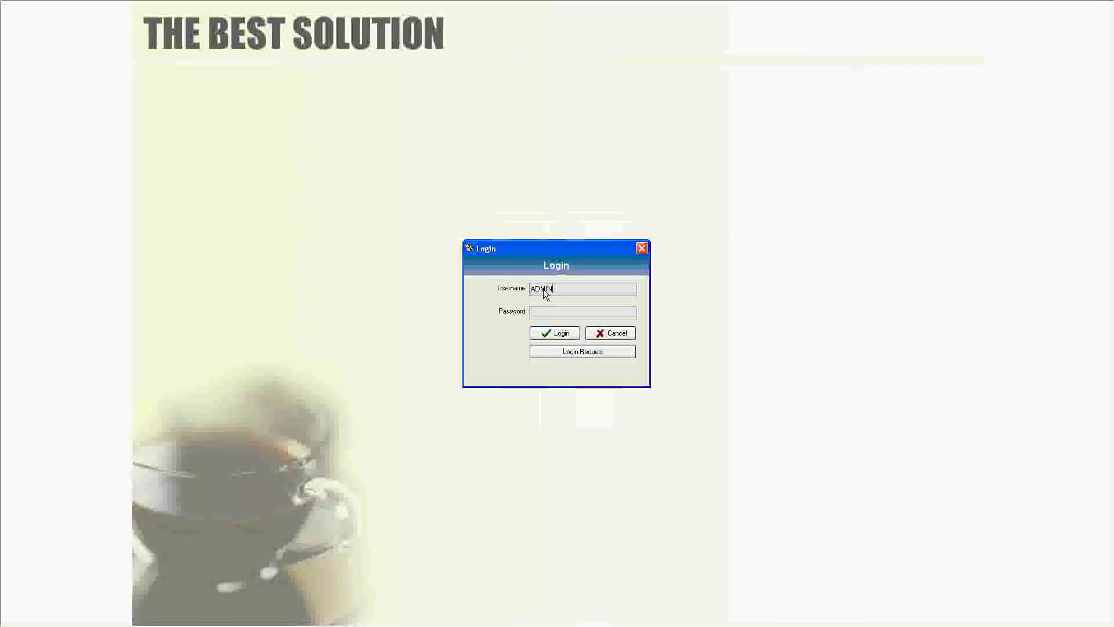
pyautogui.press('Tab')
pyautogui.write('********')
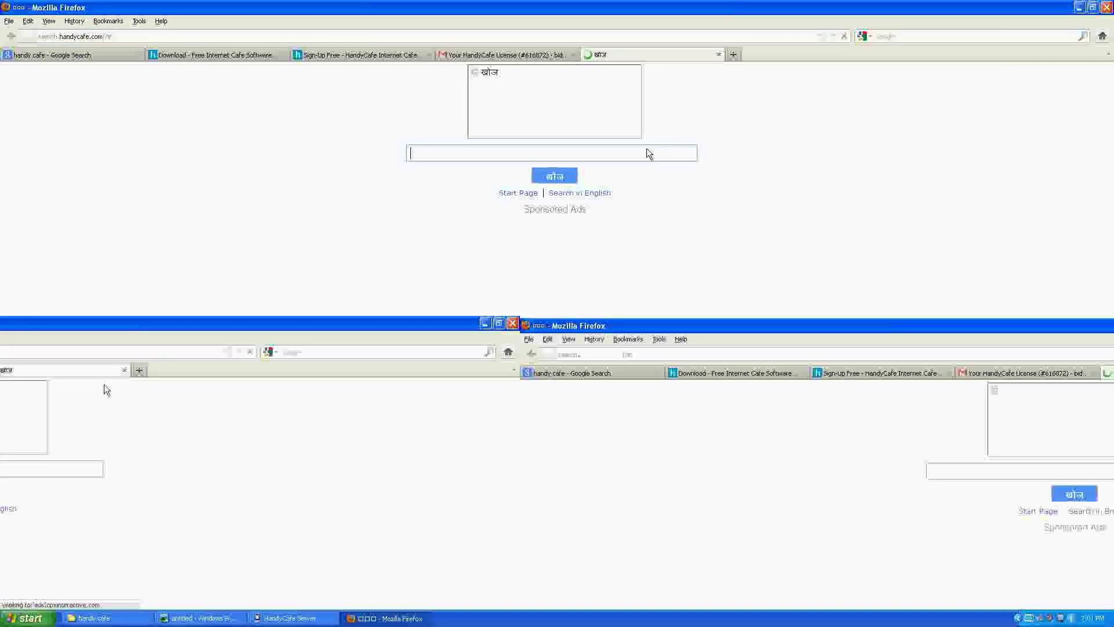
# Step: Close the stray search tab to reveal the license email, then minimize Firefox
pyautogui.click(718, 55)
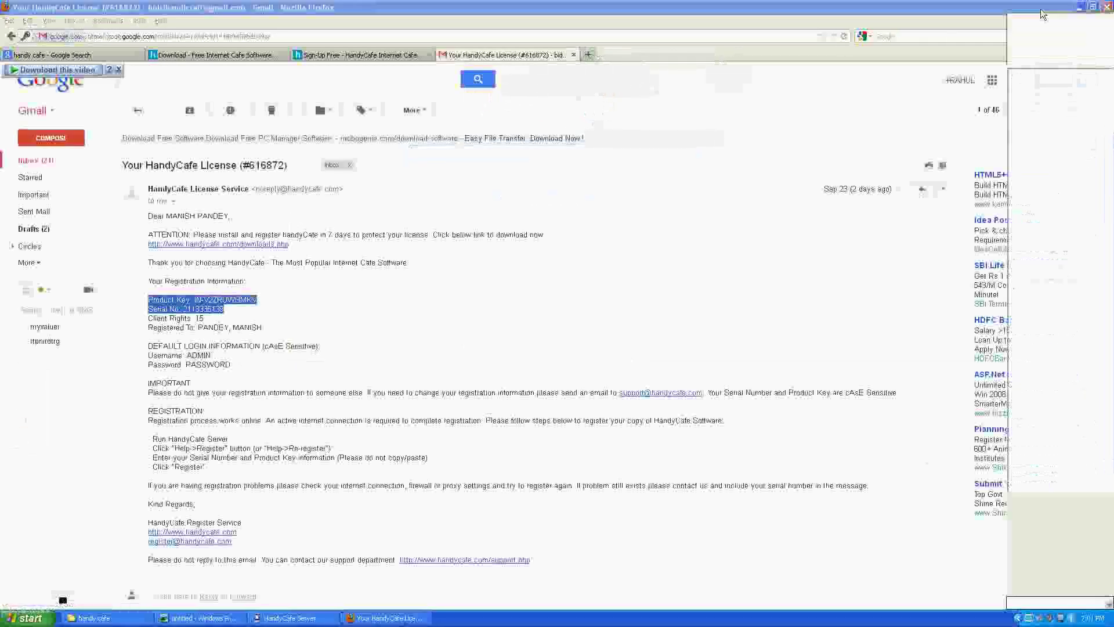
pyautogui.click(986, 9)
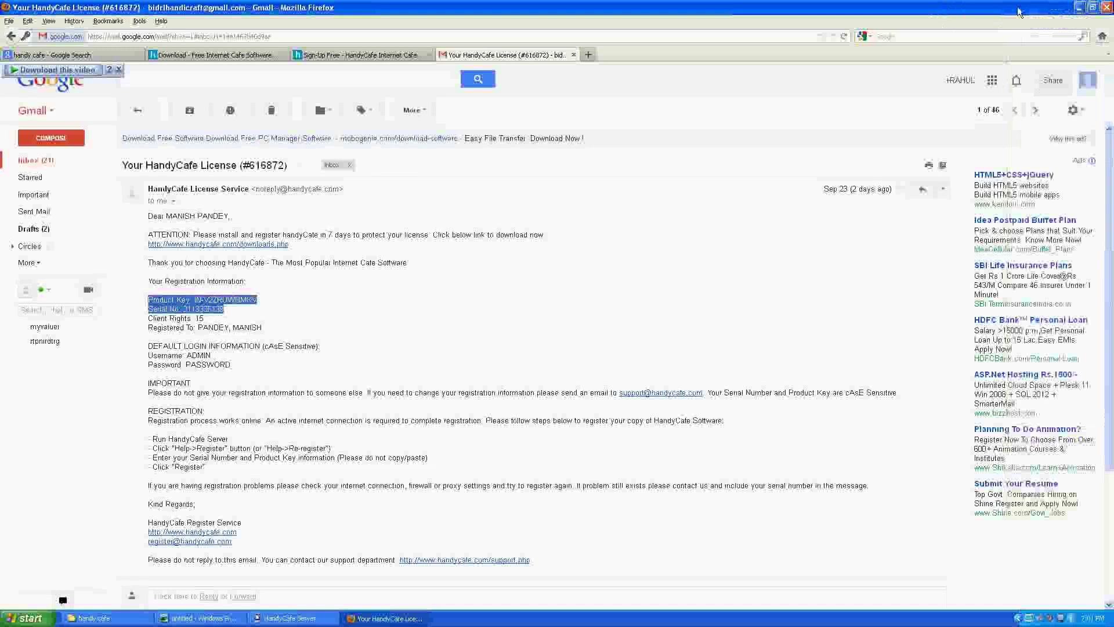
pyautogui.click(1079, 8)
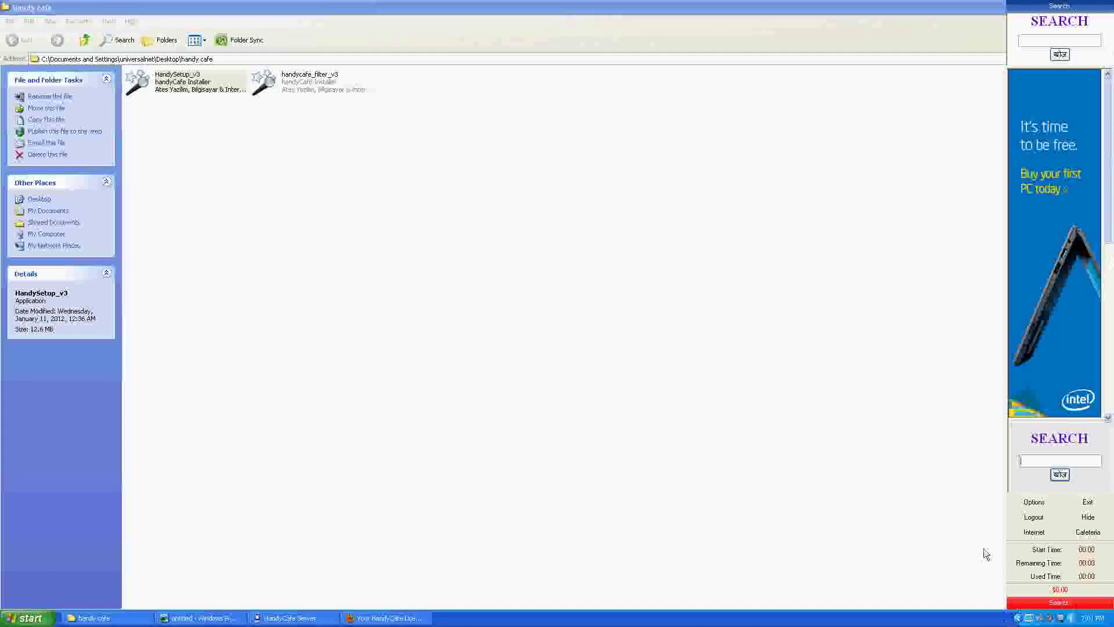
# Step: In the client Options, turn off automatic server detection and enter Server IP/Host 192.168.1.100
pyautogui.click(1025, 505)
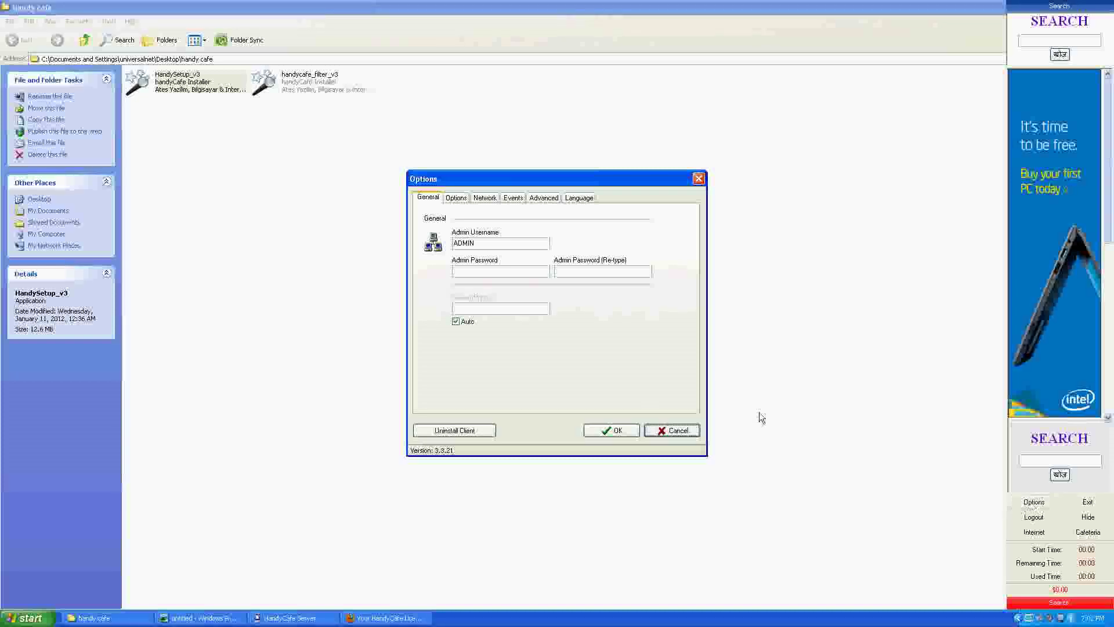
pyautogui.click(457, 322)
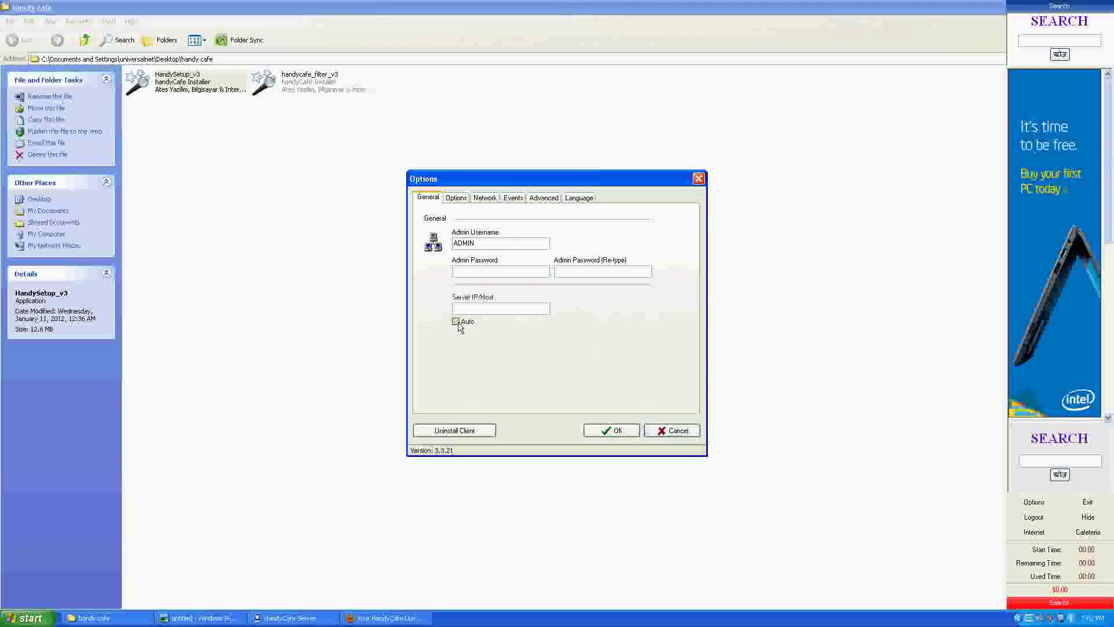
pyautogui.click(466, 311)
pyautogui.write('92.168.1.1')
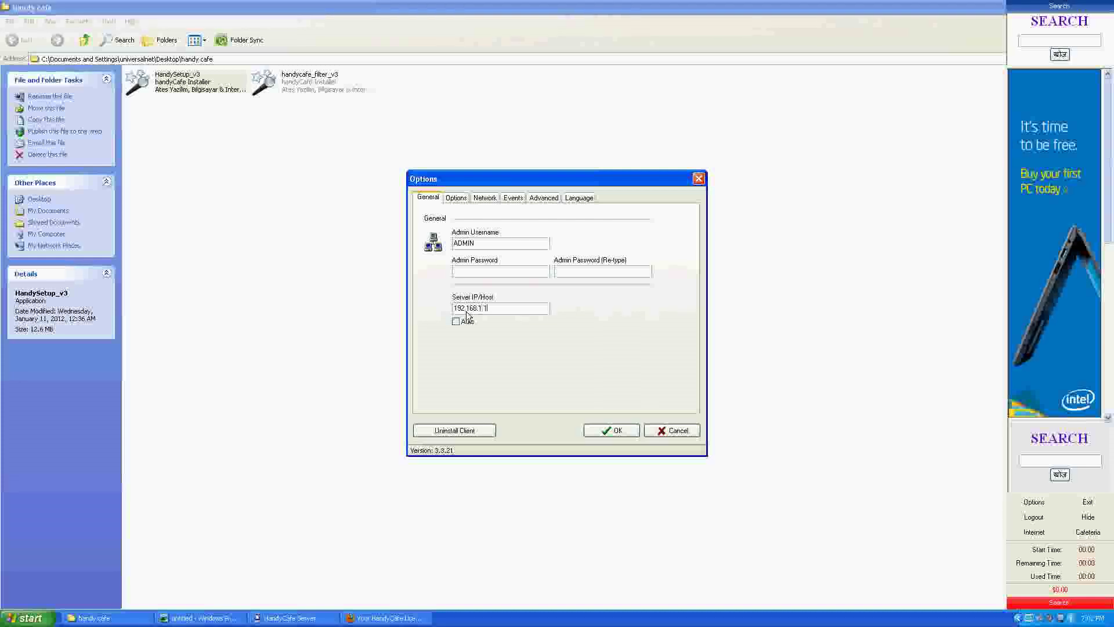
pyautogui.write('00')
# Step: Cancel the client Options, then run handycafe_filter_v3 to the Filter Client choice and quit it
pyautogui.click(682, 436)
pyautogui.click(411, 370)
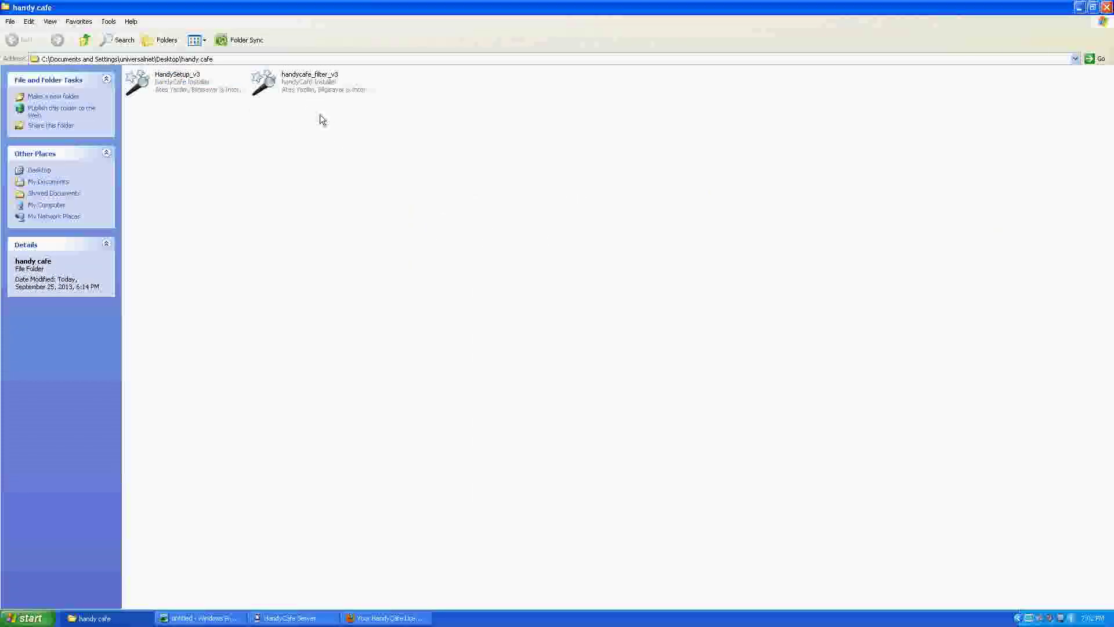
pyautogui.moveTo(327, 77)
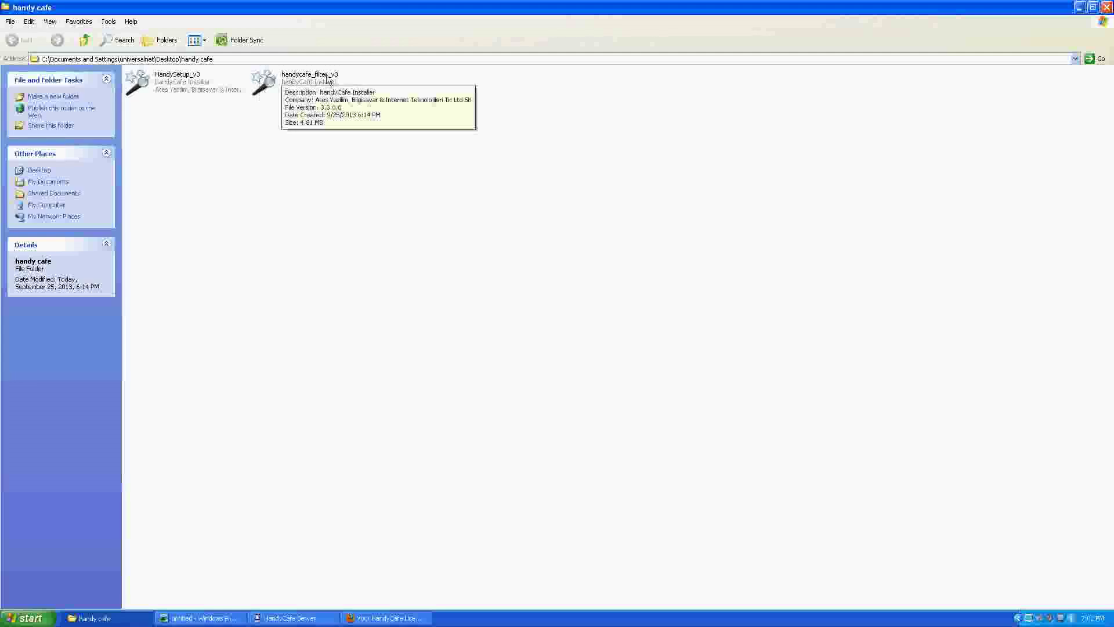
pyautogui.doubleClick(293, 86)
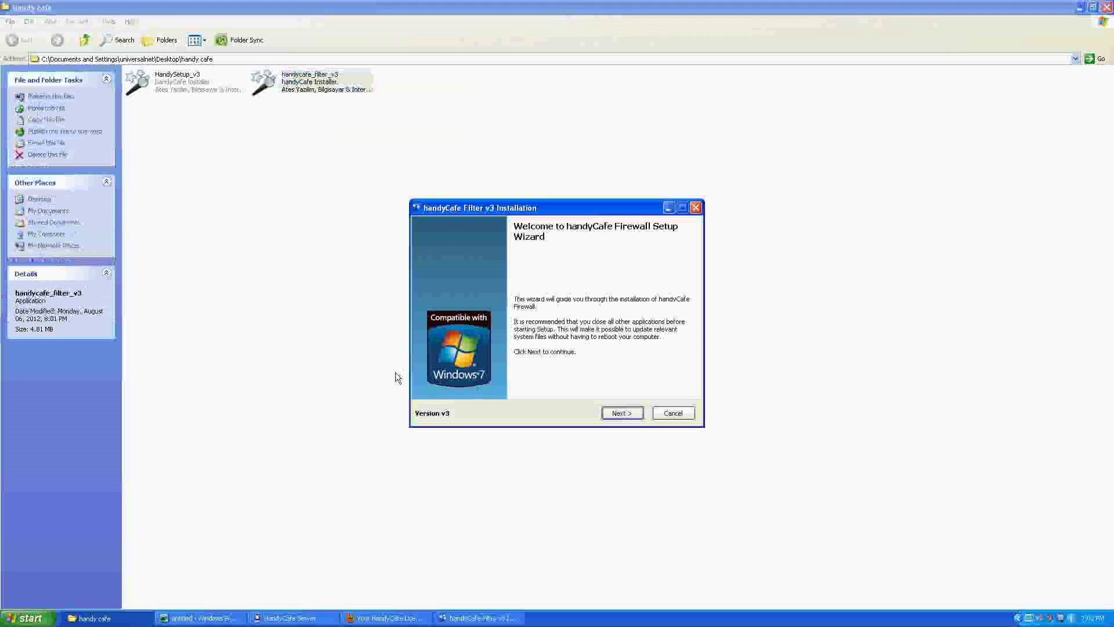
pyautogui.click(620, 413)
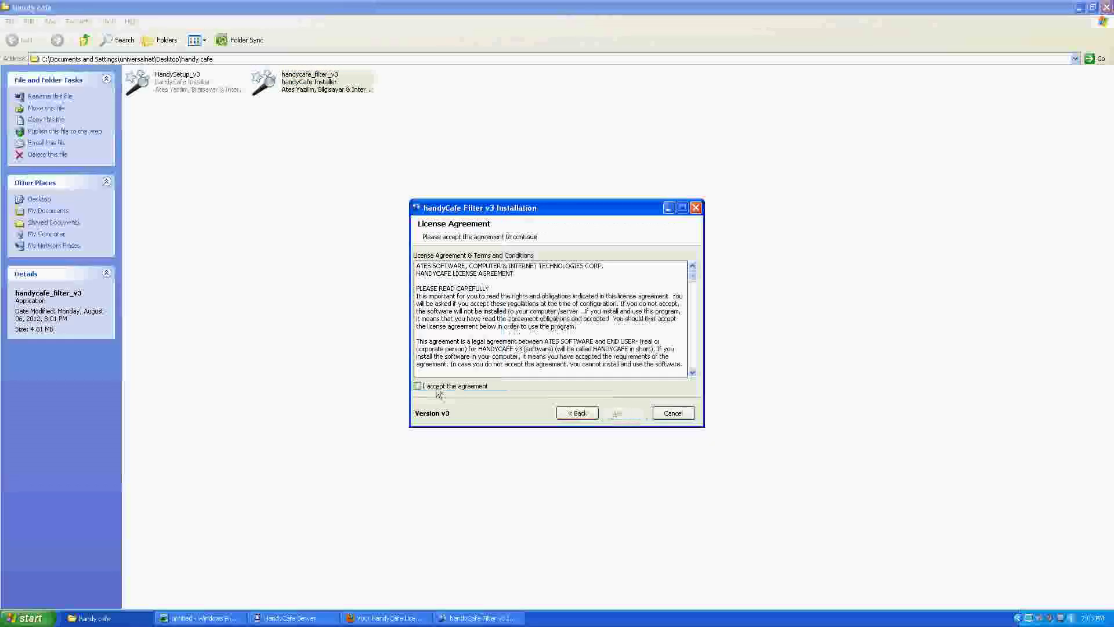
pyautogui.click(437, 387)
pyautogui.click(624, 414)
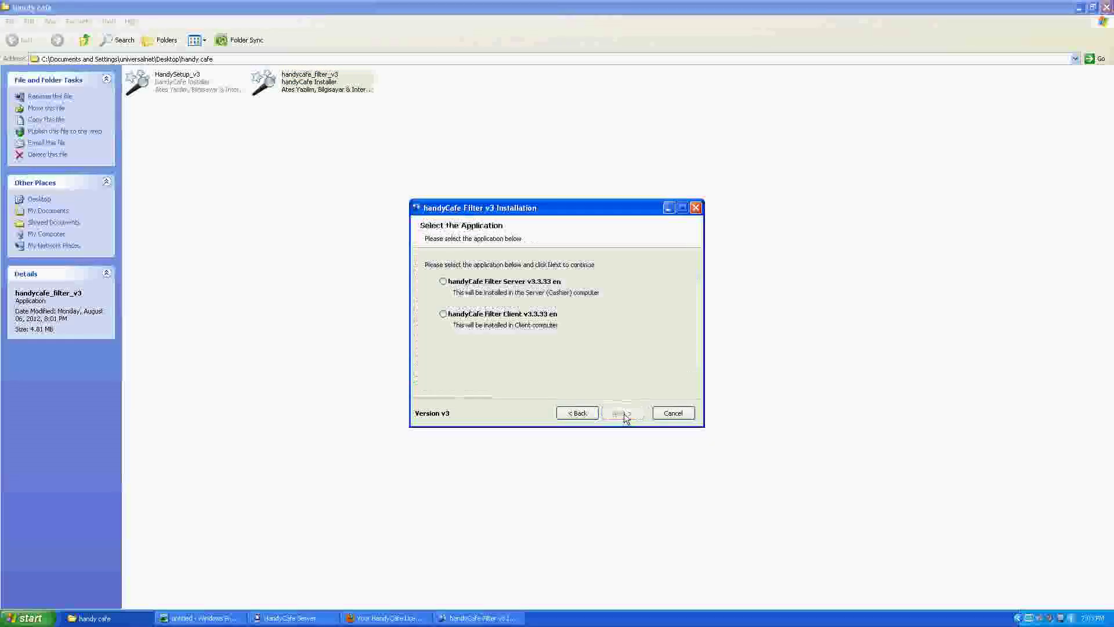
pyautogui.click(443, 316)
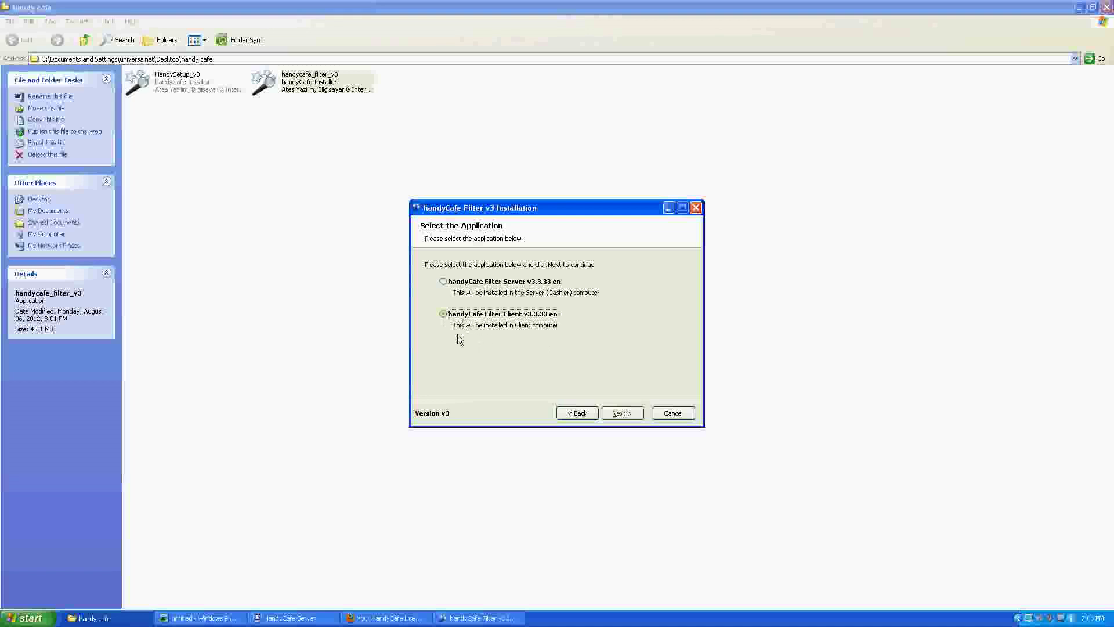
pyautogui.click(622, 413)
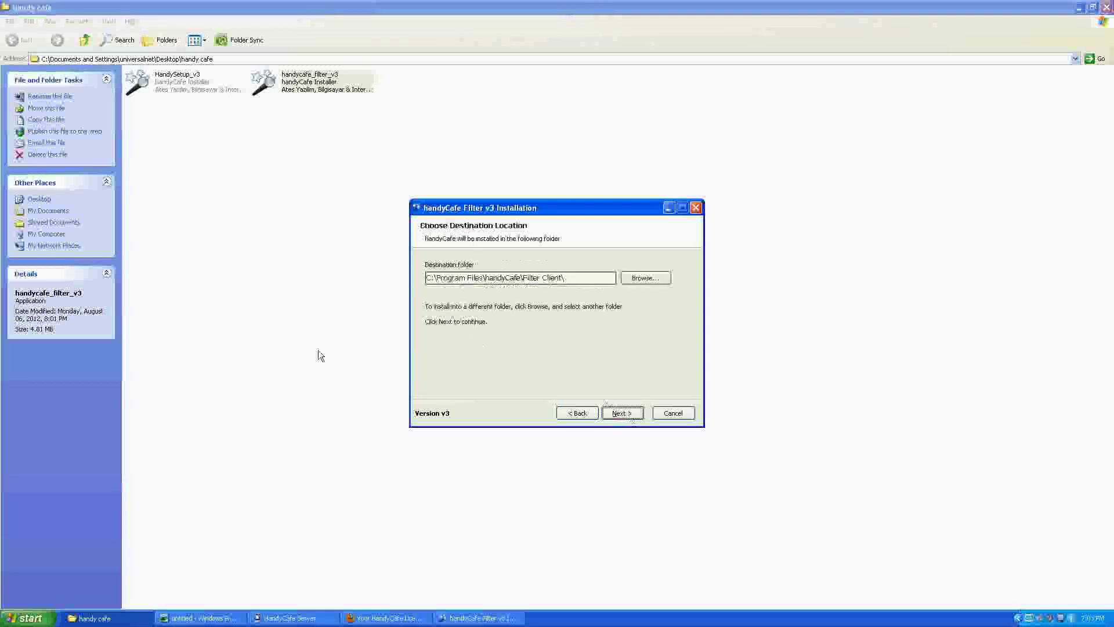
pyautogui.click(681, 412)
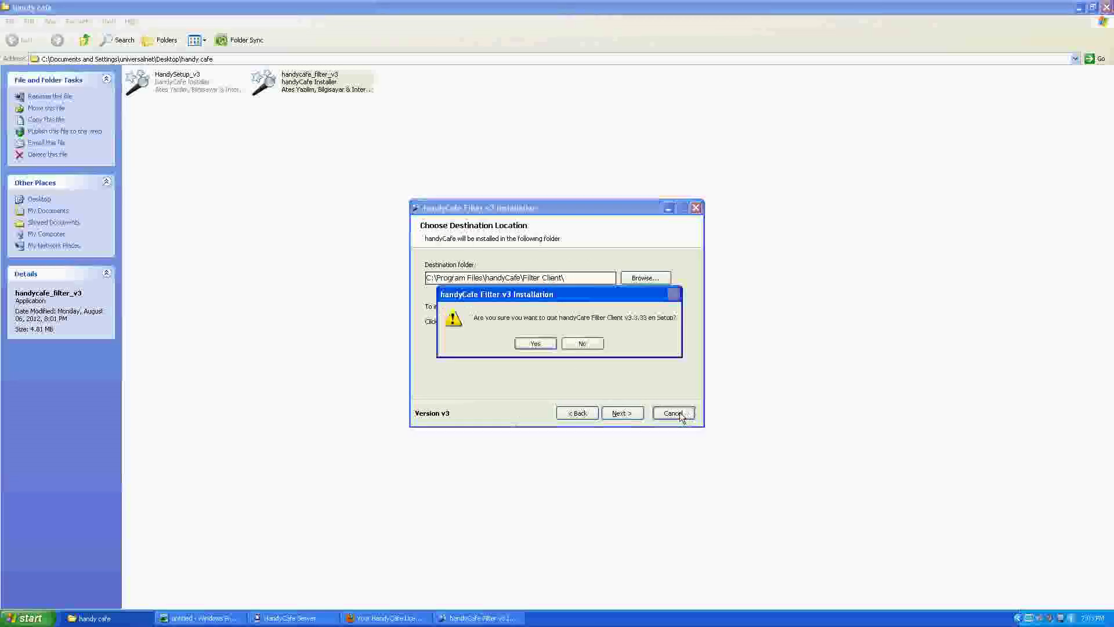
pyautogui.click(535, 344)
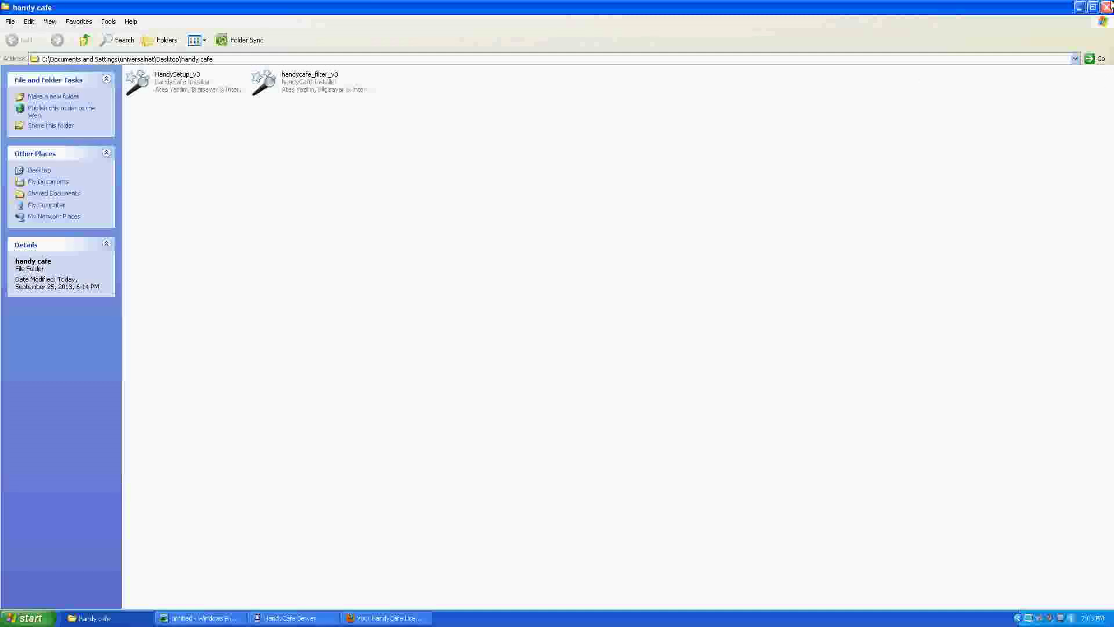
# Step: Close the handy cafe folder, glance at the features slide, then clear every window to the desktop
pyautogui.click(1106, 7)
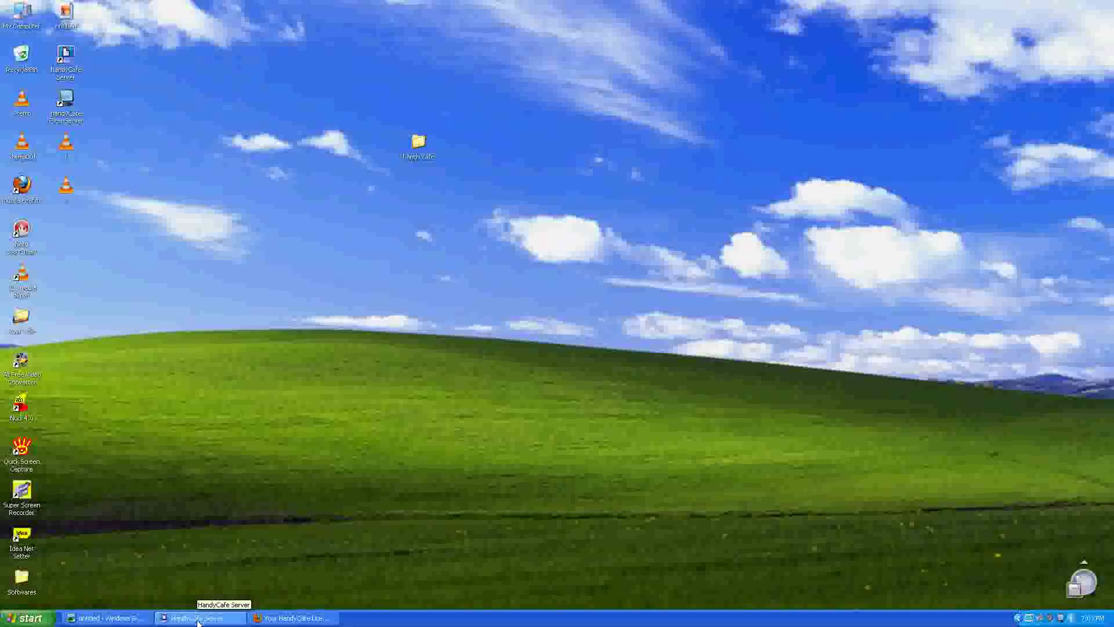
pyautogui.click(198, 618)
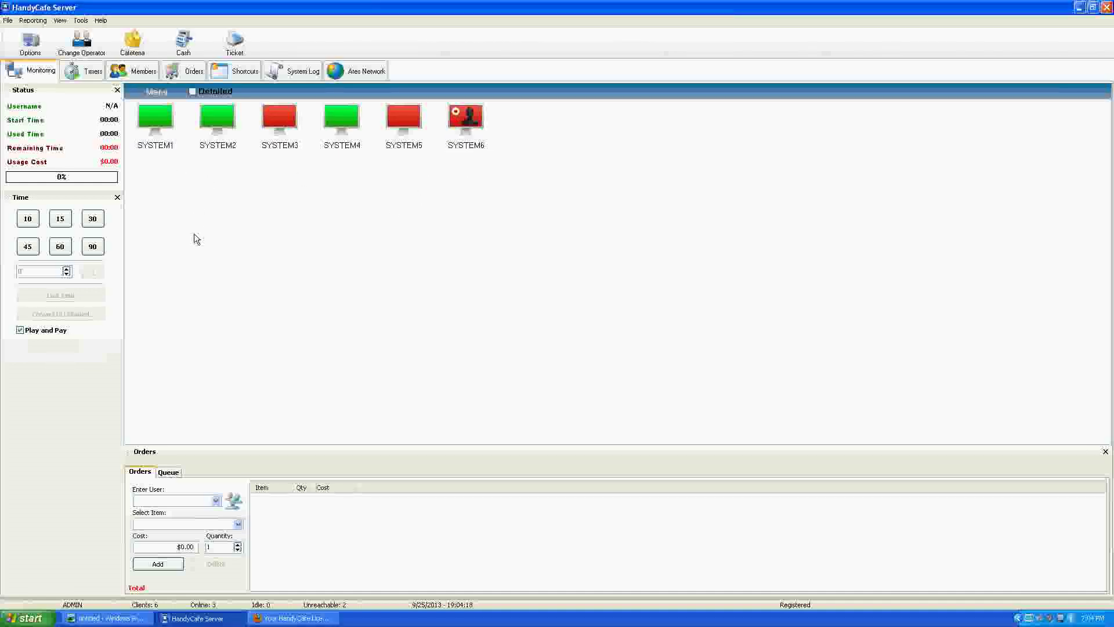
pyautogui.hotkey('alt', 'Tab')
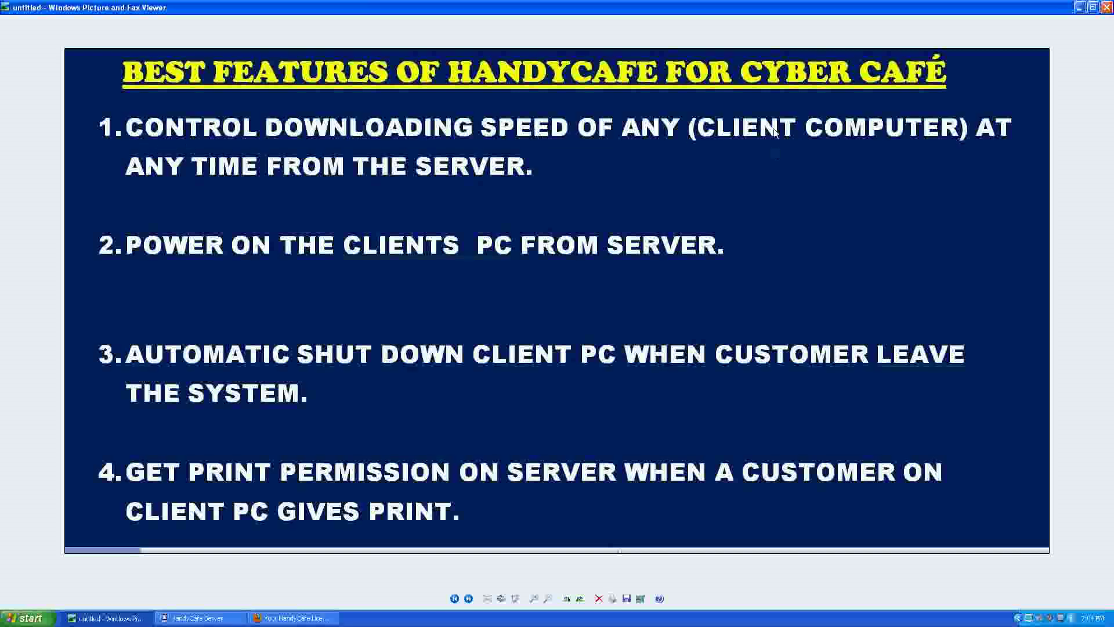
pyautogui.click(1079, 7)
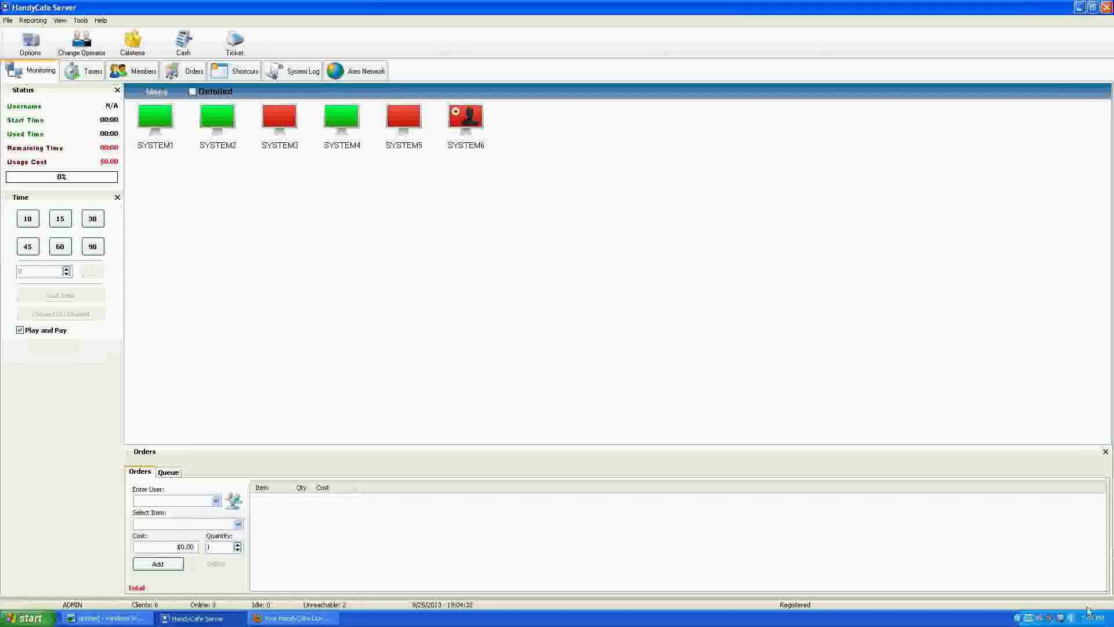
pyautogui.press('super+d')
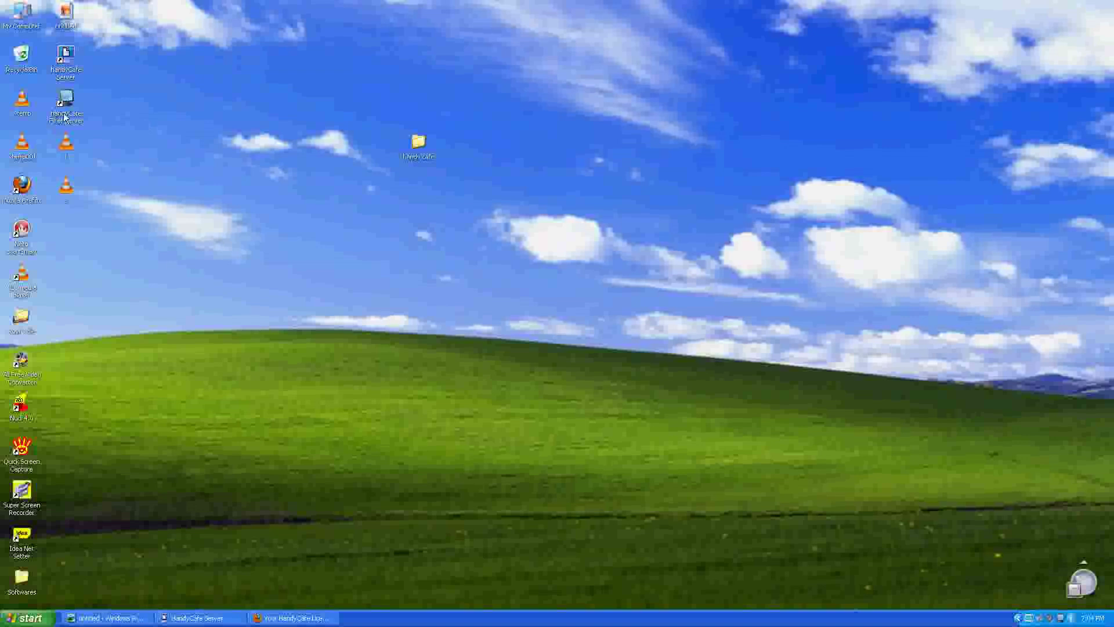
# Step: Launch HandyCafe Filter Server and open the Advanced per-computer bandwidth limit settings
pyautogui.click(66, 105)
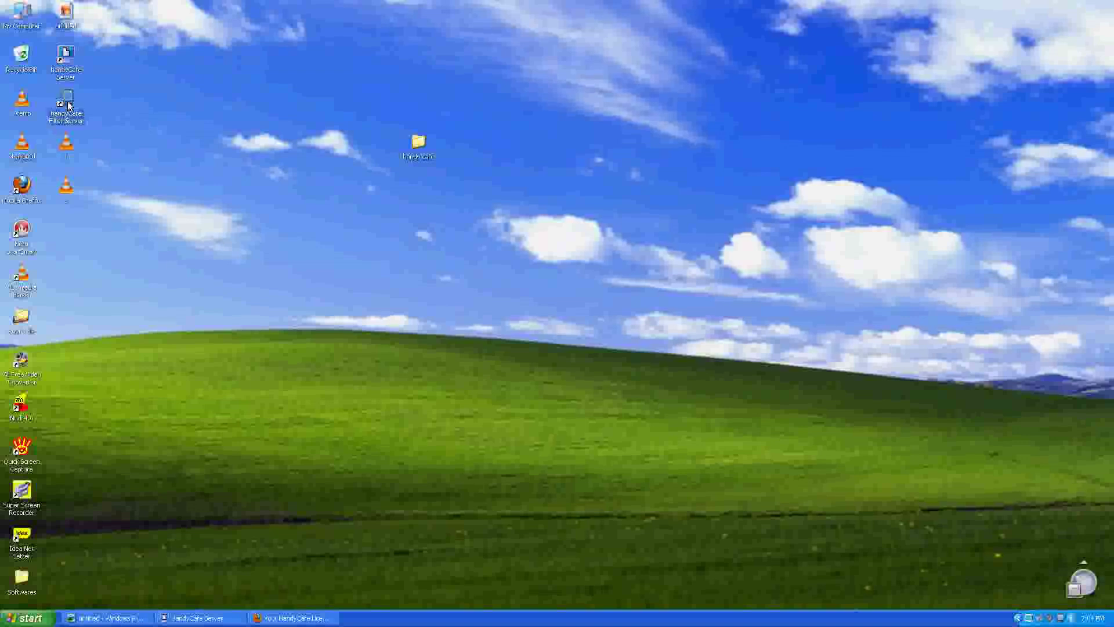
pyautogui.doubleClick(1059, 619)
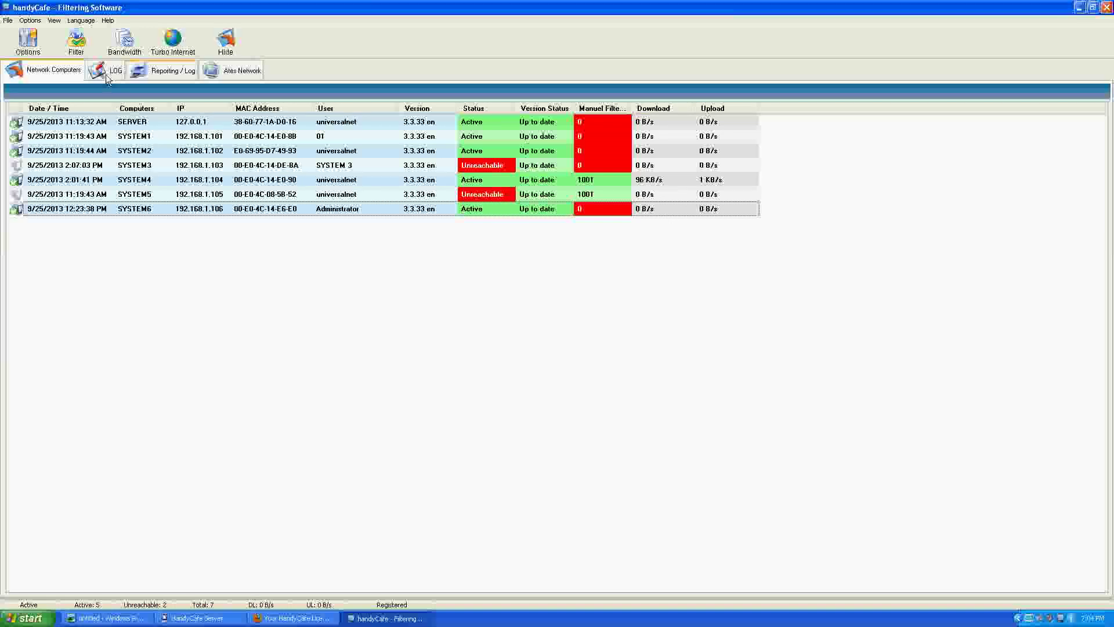
pyautogui.click(118, 41)
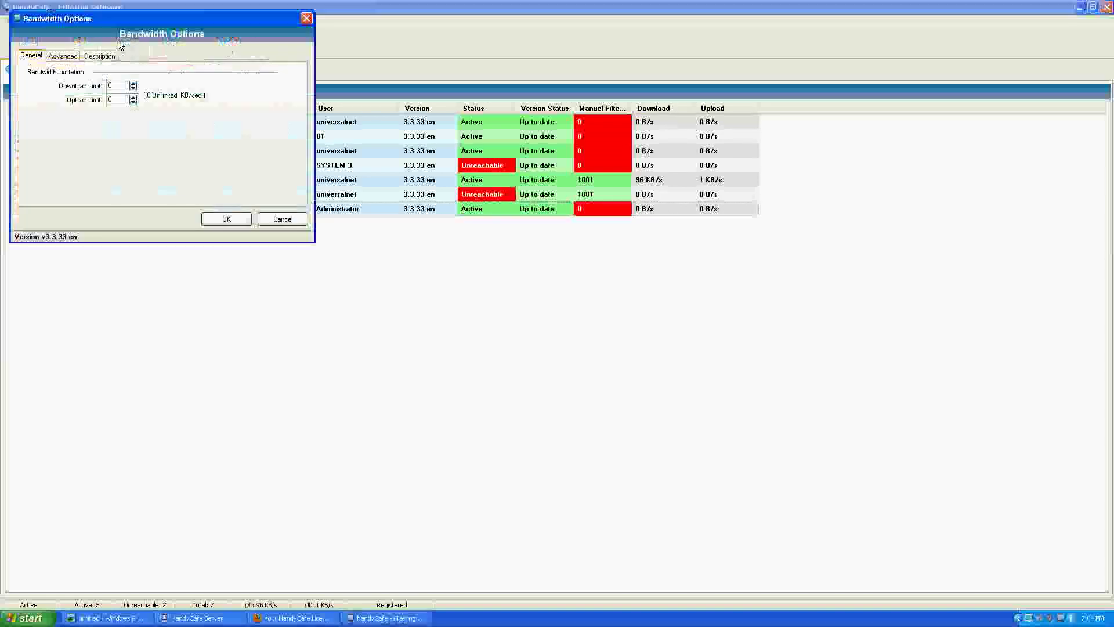
pyautogui.click(306, 18)
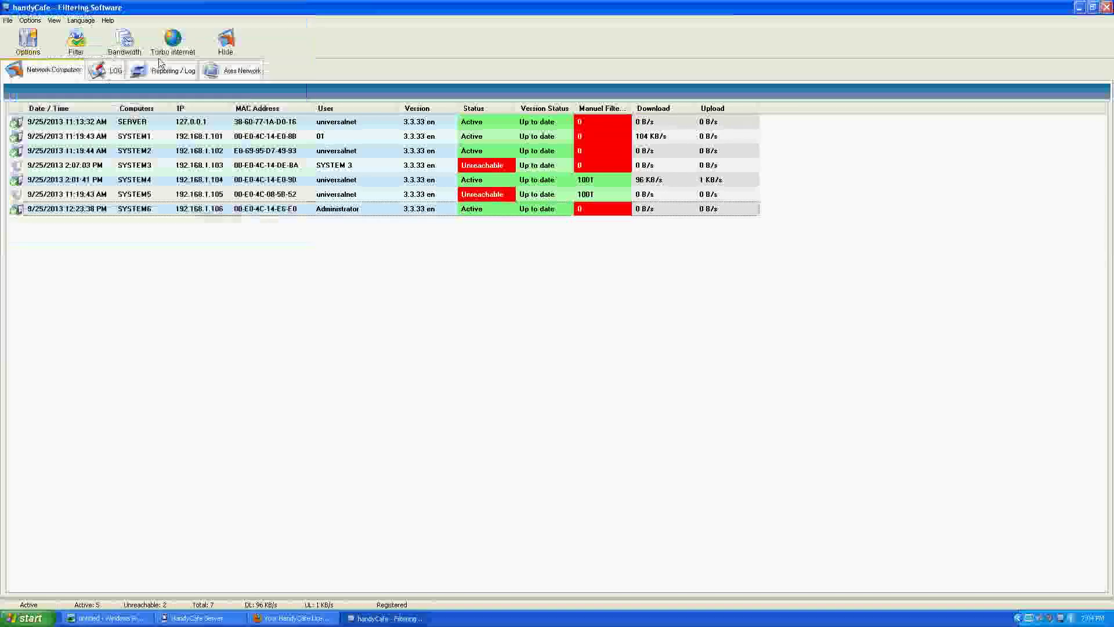
pyautogui.click(127, 36)
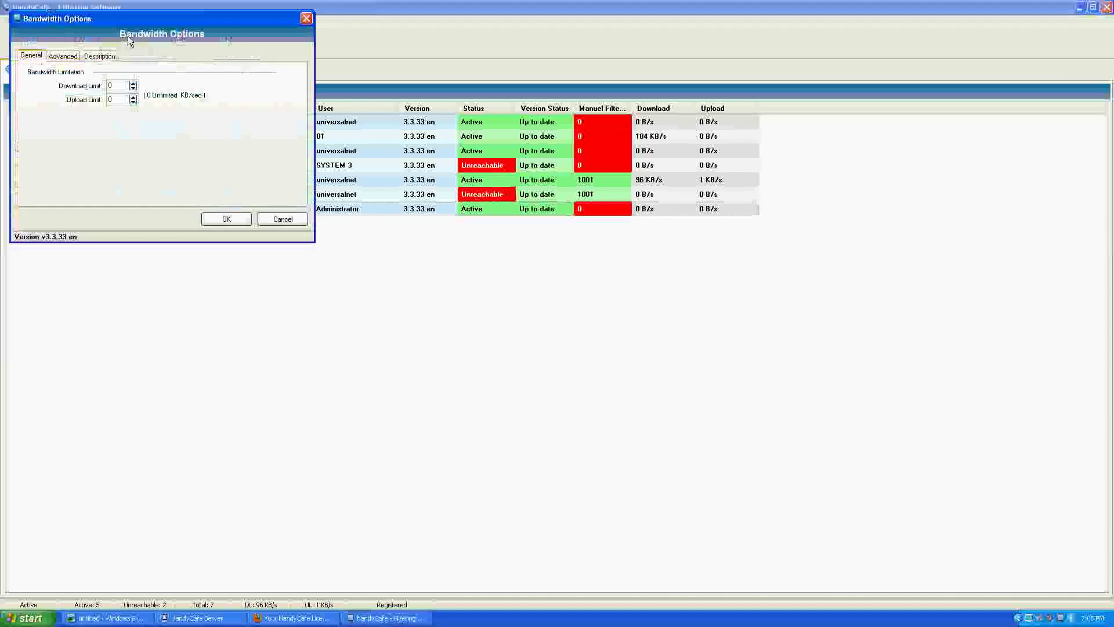
pyautogui.click(60, 56)
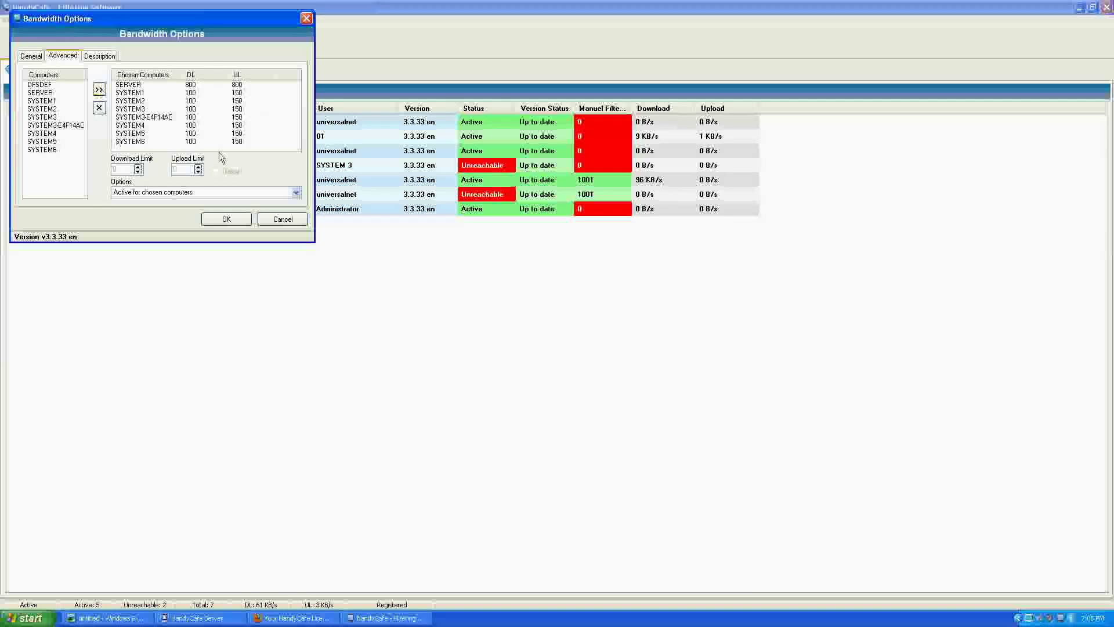
# Step: Review the limits of SYSTEM1, SYSTEM2, SYSTEM3 and SYSTEM3E4F14AC, then select SYSTEM1 for editing
pyautogui.click(87, 101)
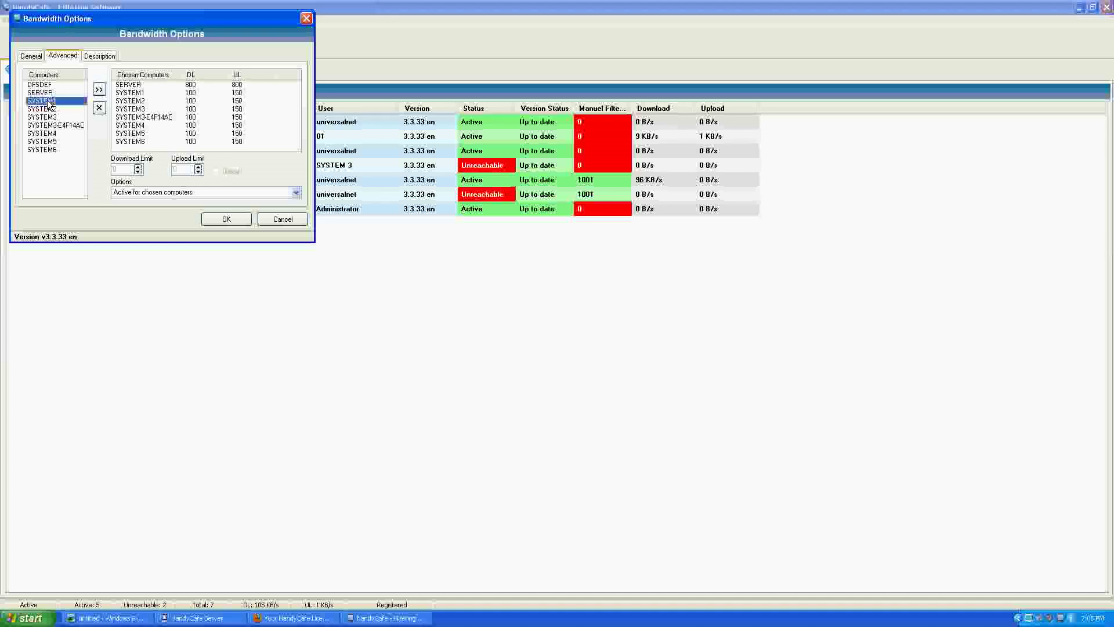
pyautogui.click(99, 90)
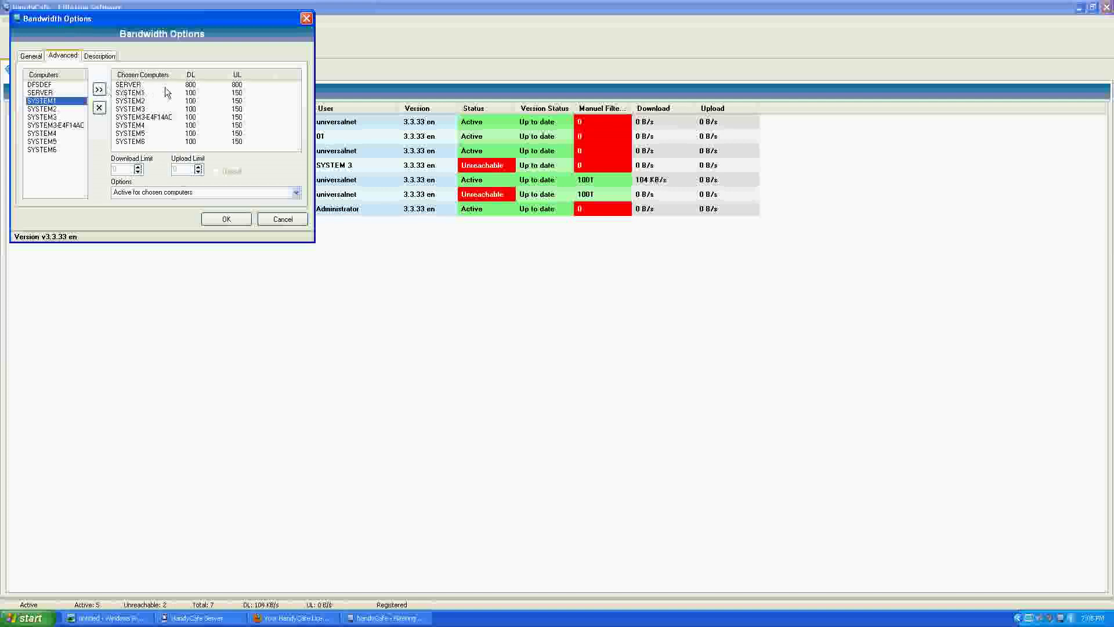
pyautogui.click(55, 110)
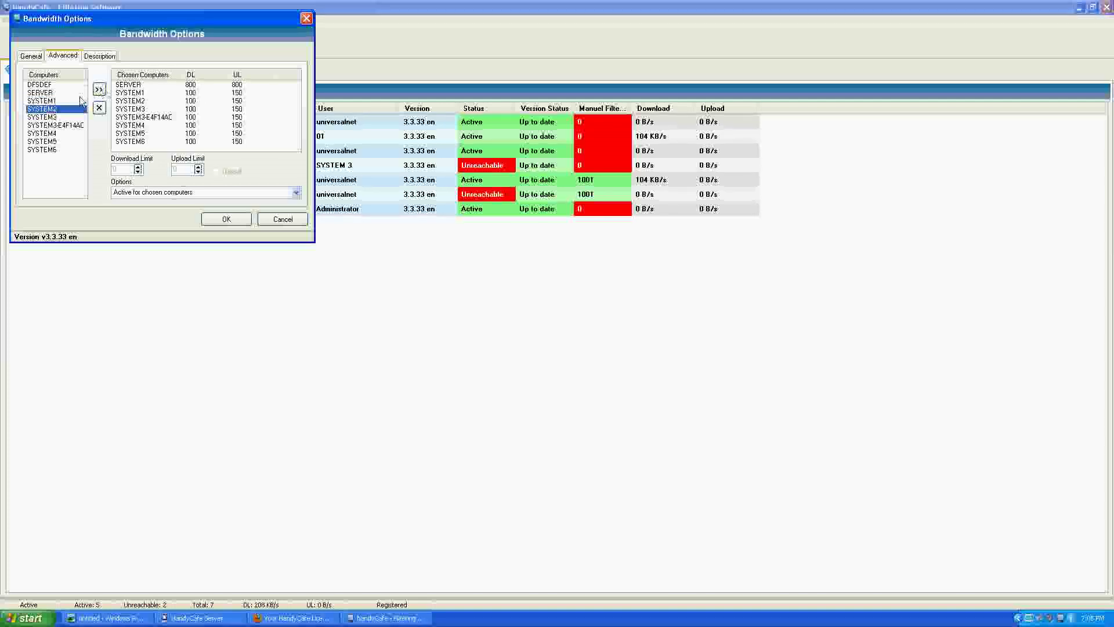
pyautogui.doubleClick(84, 110)
pyautogui.click(53, 118)
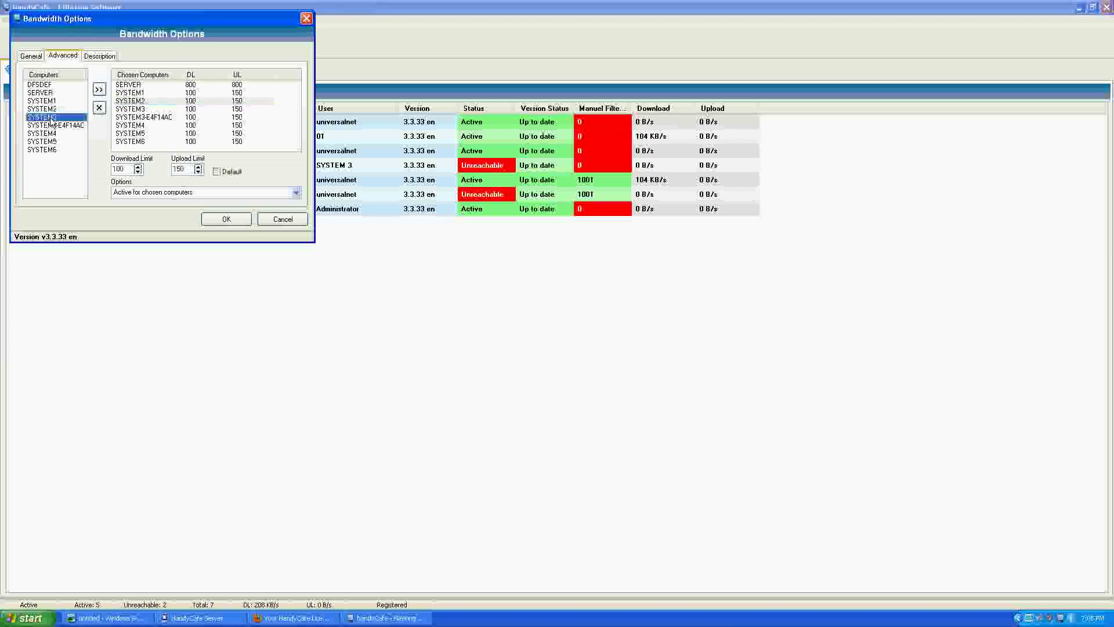
pyautogui.click(137, 109)
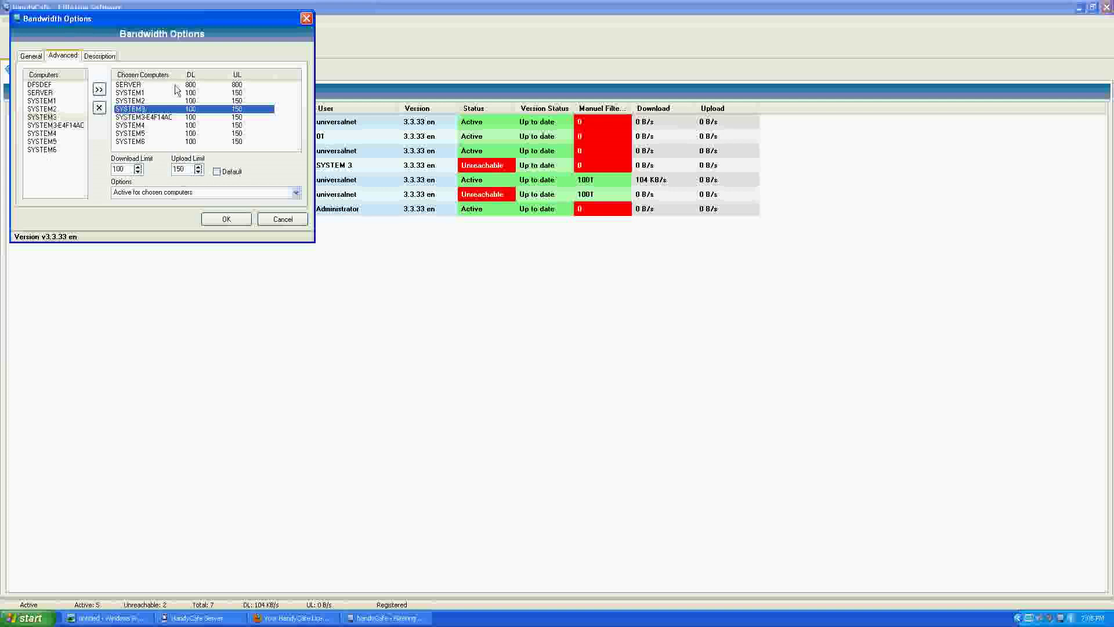
pyautogui.click(159, 92)
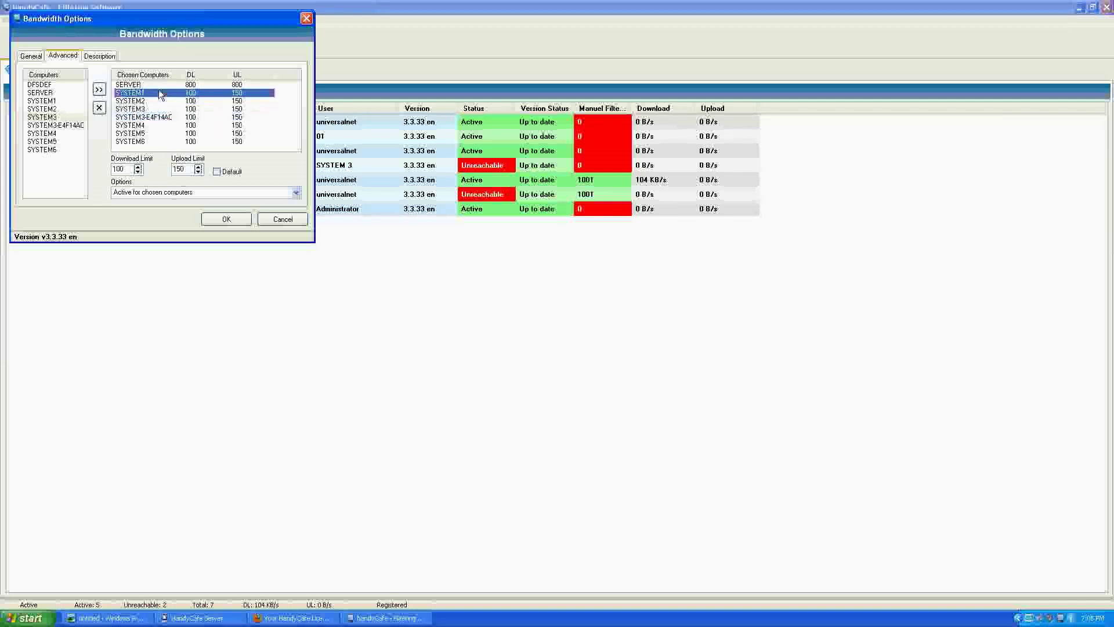
pyautogui.click(151, 118)
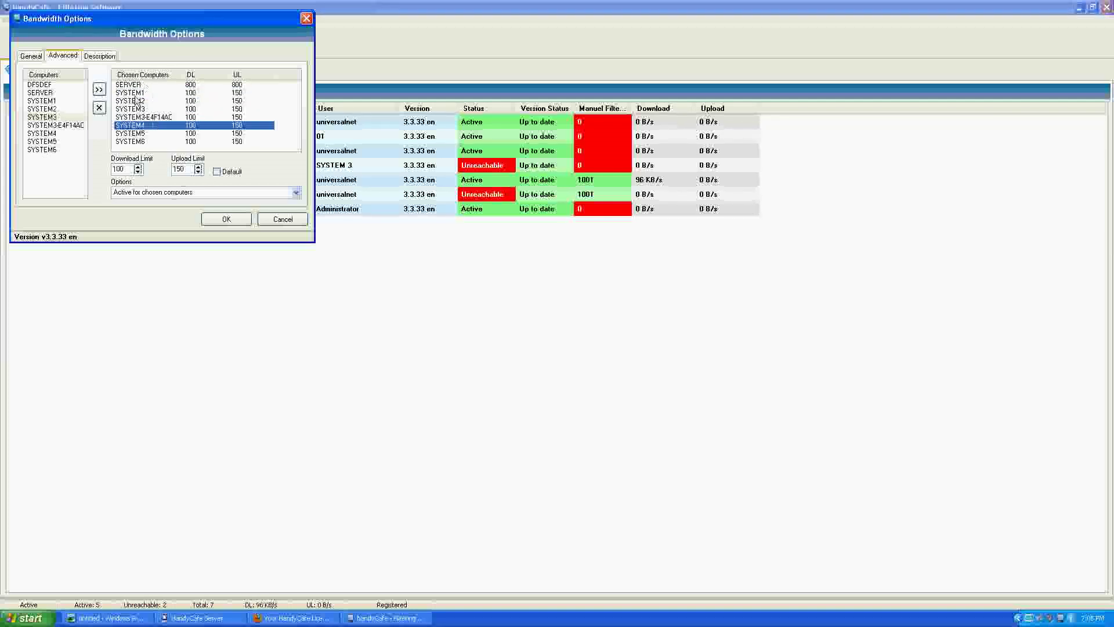
pyautogui.click(137, 94)
# Step: Give SYSTEM1 a 200 download / 100 upload limit, active for chosen computers, and save
pyautogui.click(217, 172)
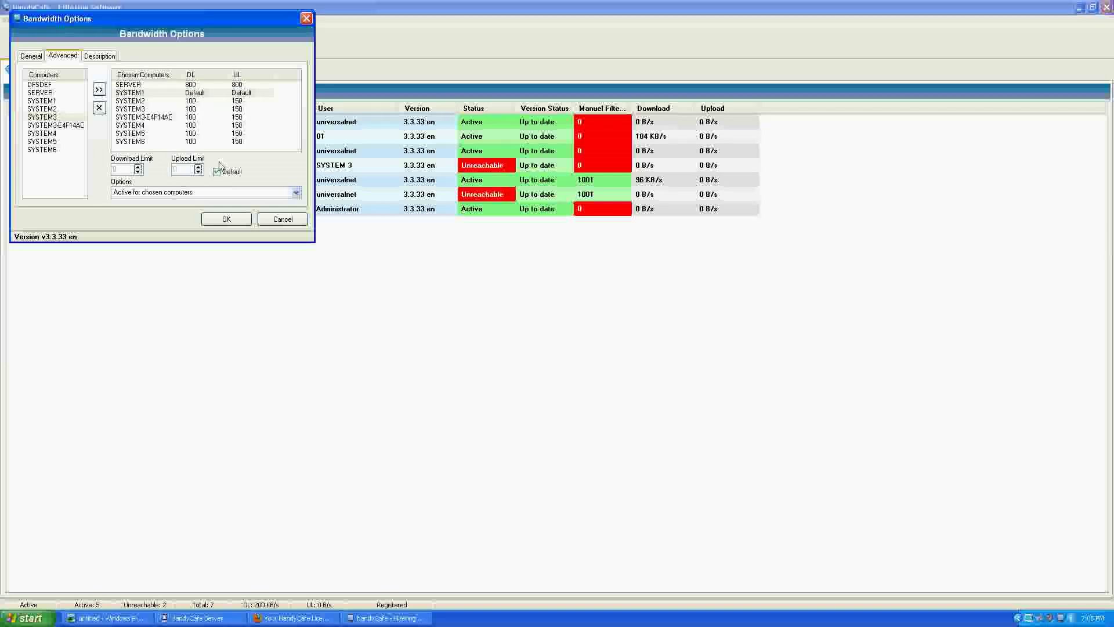
pyautogui.click(217, 171)
pyautogui.write('200')
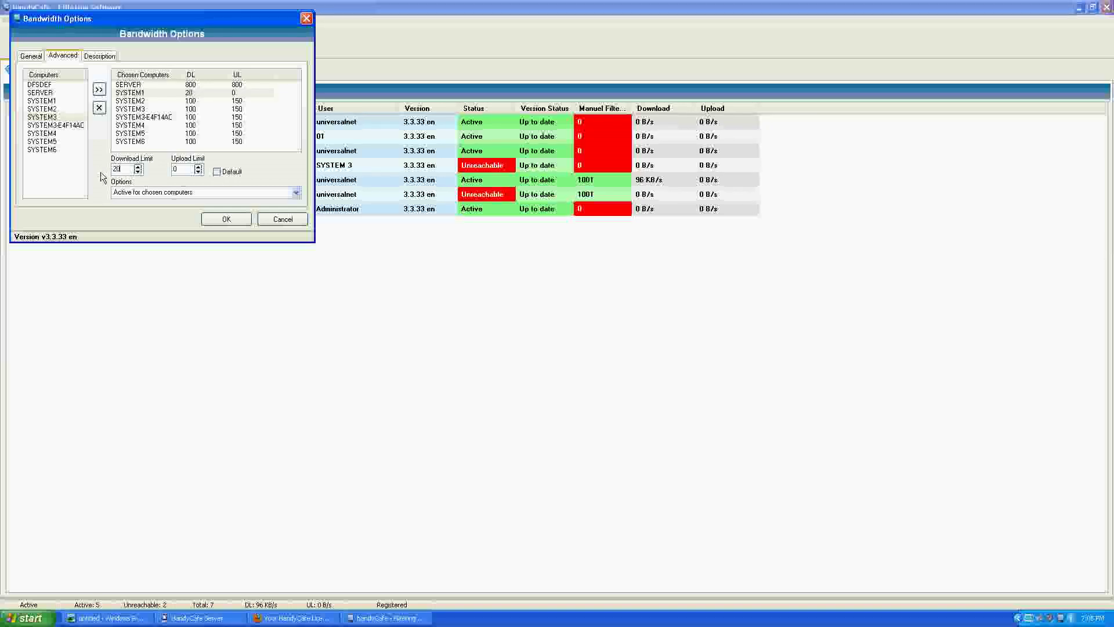
pyautogui.click(176, 172)
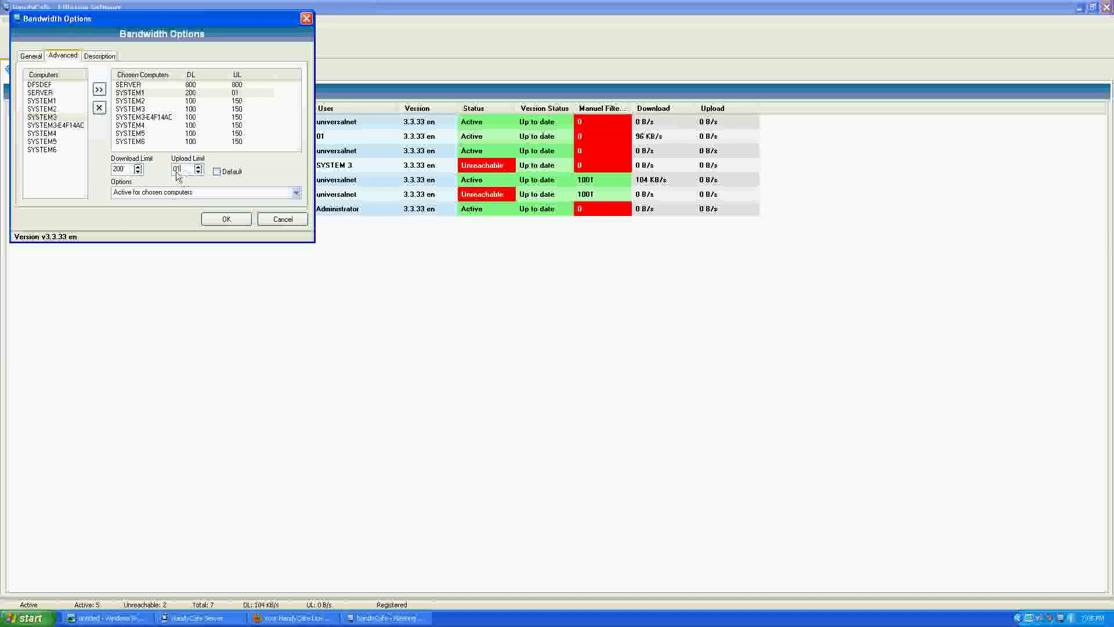
pyautogui.write('100')
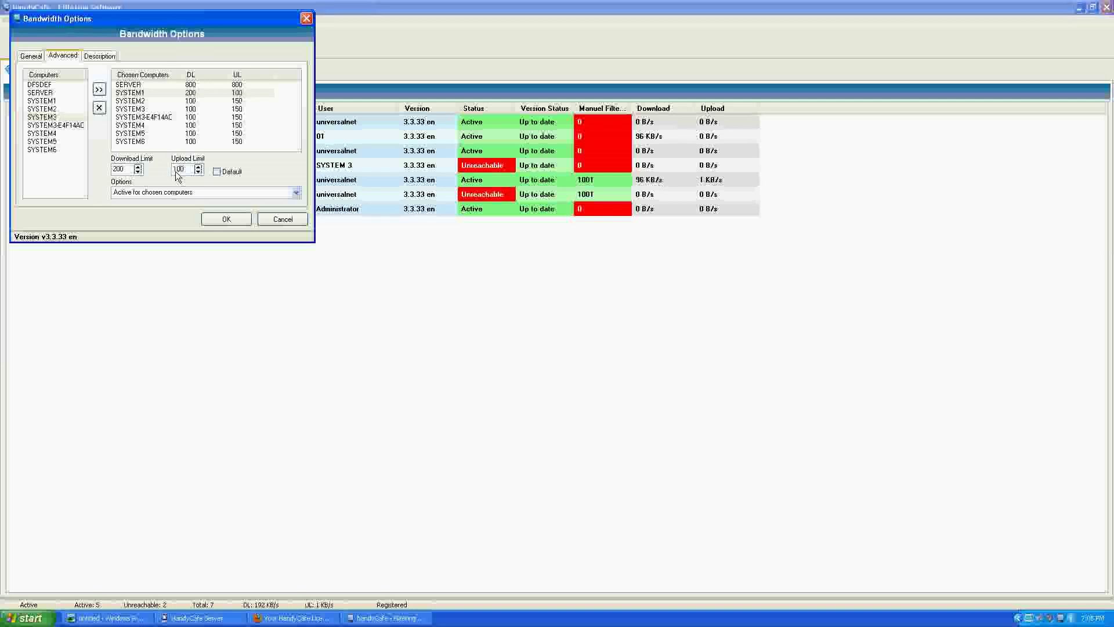
pyautogui.click(179, 192)
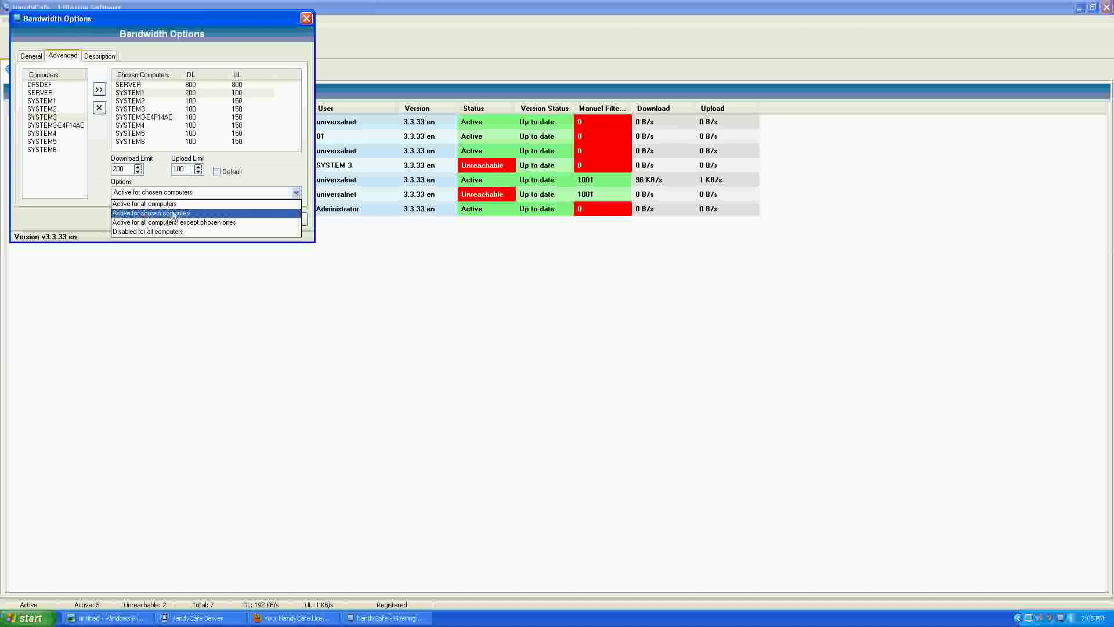
pyautogui.click(172, 214)
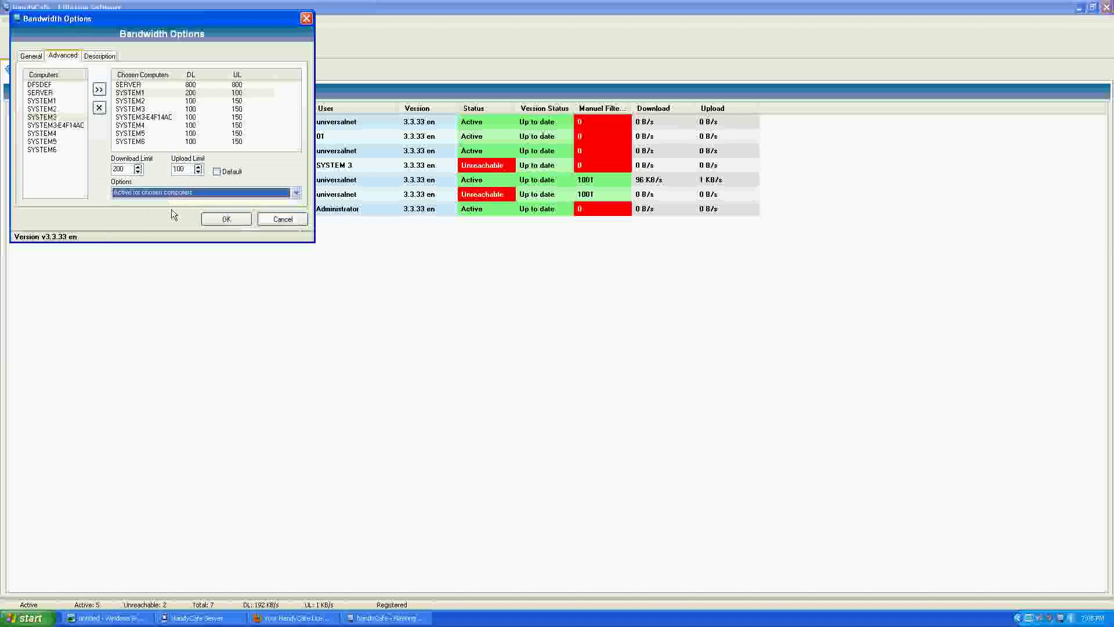
pyautogui.click(216, 218)
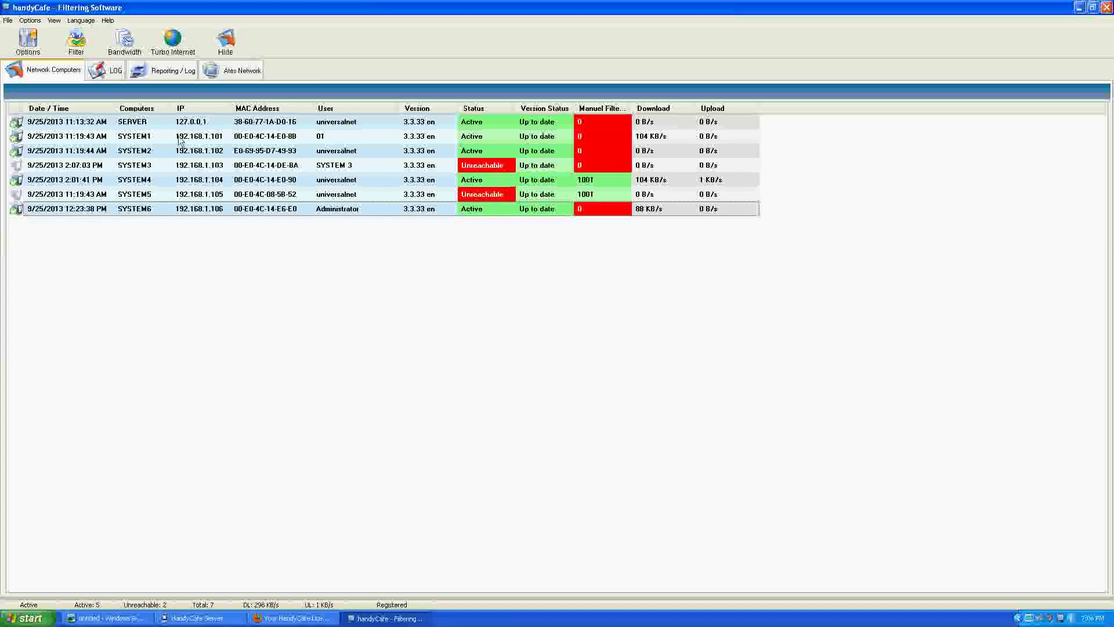
# Step: Trial-change SYSTEM1's download limit to 50, then restore it to 200 KB/s
pyautogui.click(126, 40)
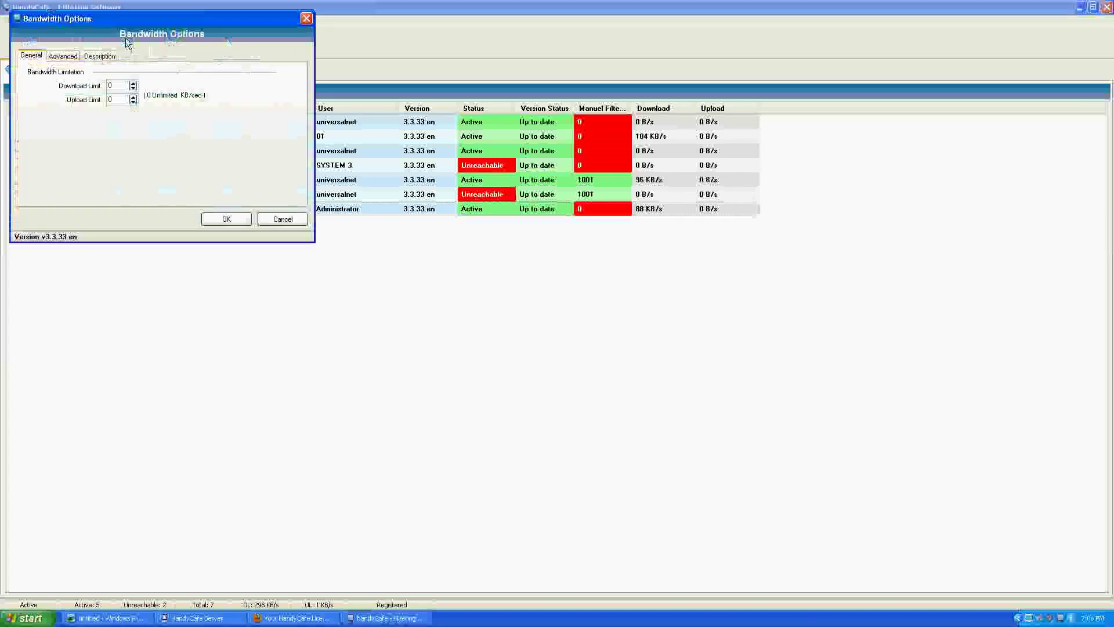
pyautogui.click(61, 61)
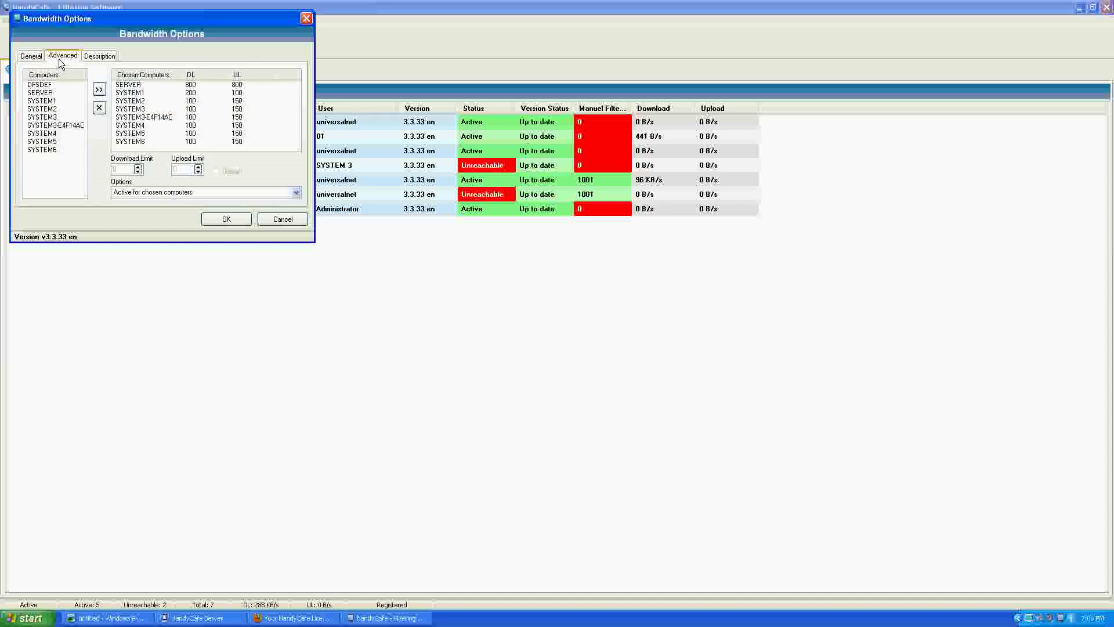
pyautogui.click(195, 93)
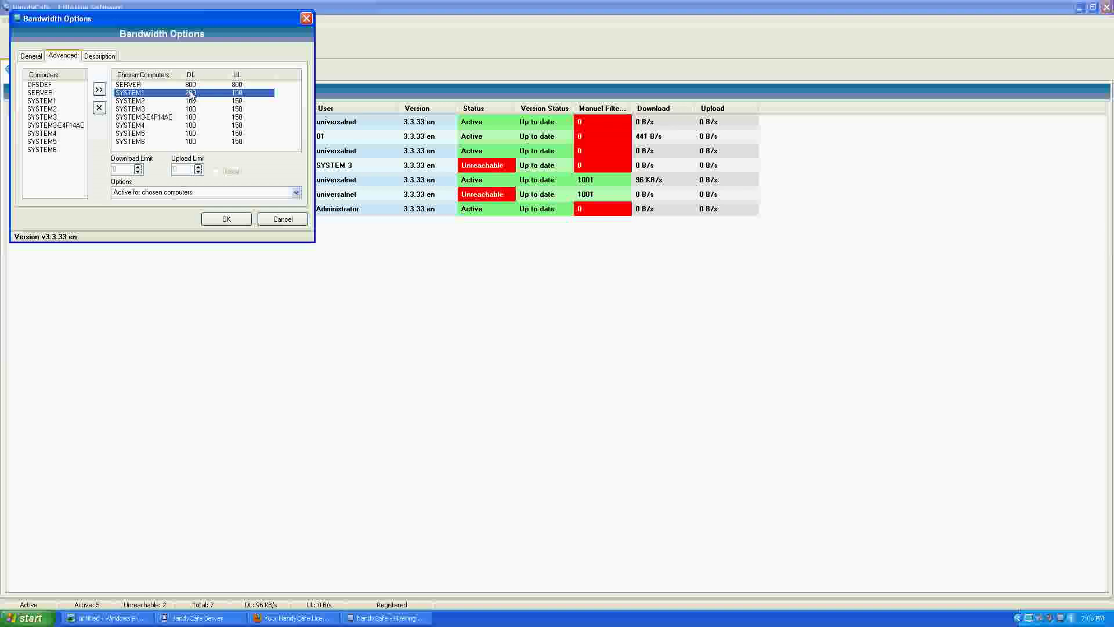
pyautogui.doubleClick(120, 169)
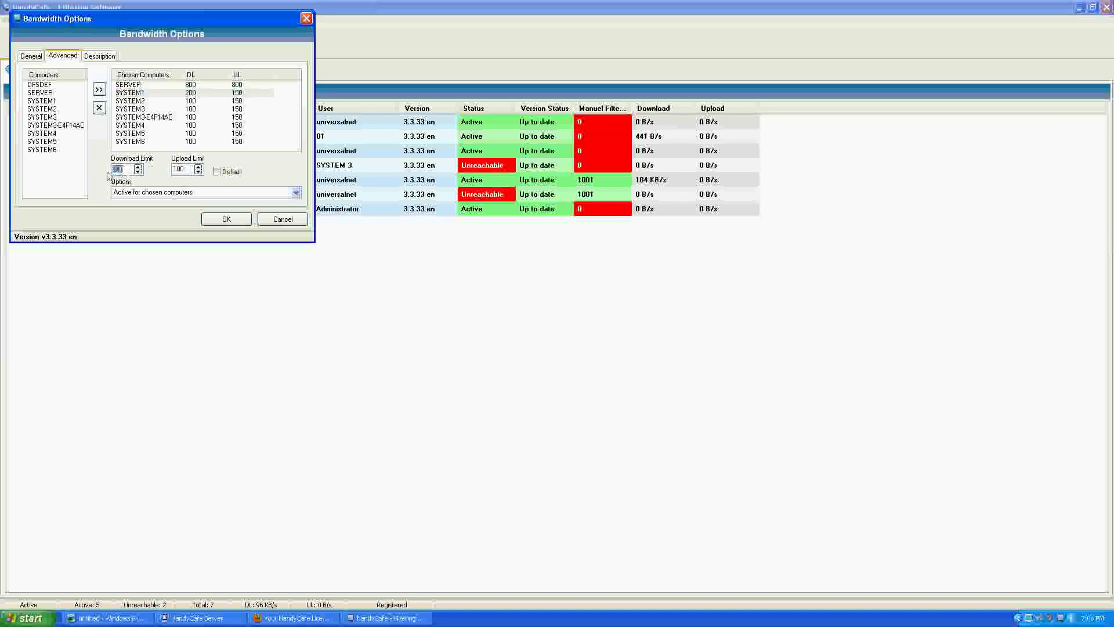
pyautogui.write('50')
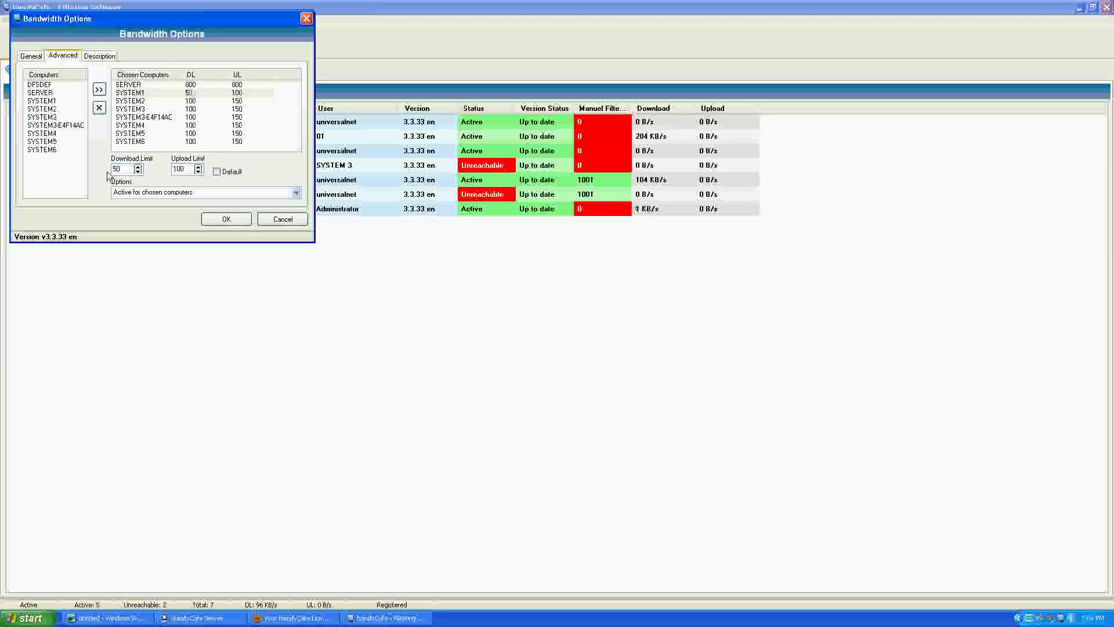
pyautogui.doubleClick(124, 170)
pyautogui.write('200')
pyautogui.click(225, 219)
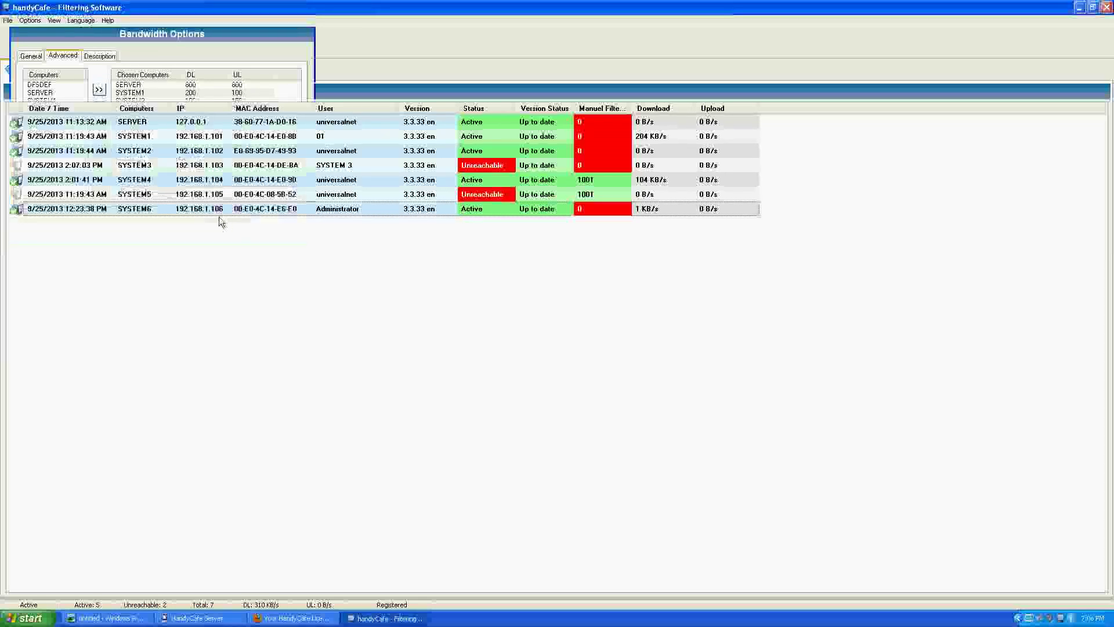
# Step: Minimize the filtering software and send a Wakeup to client SYSTEM3 from HandyCafe Server
pyautogui.click(1079, 8)
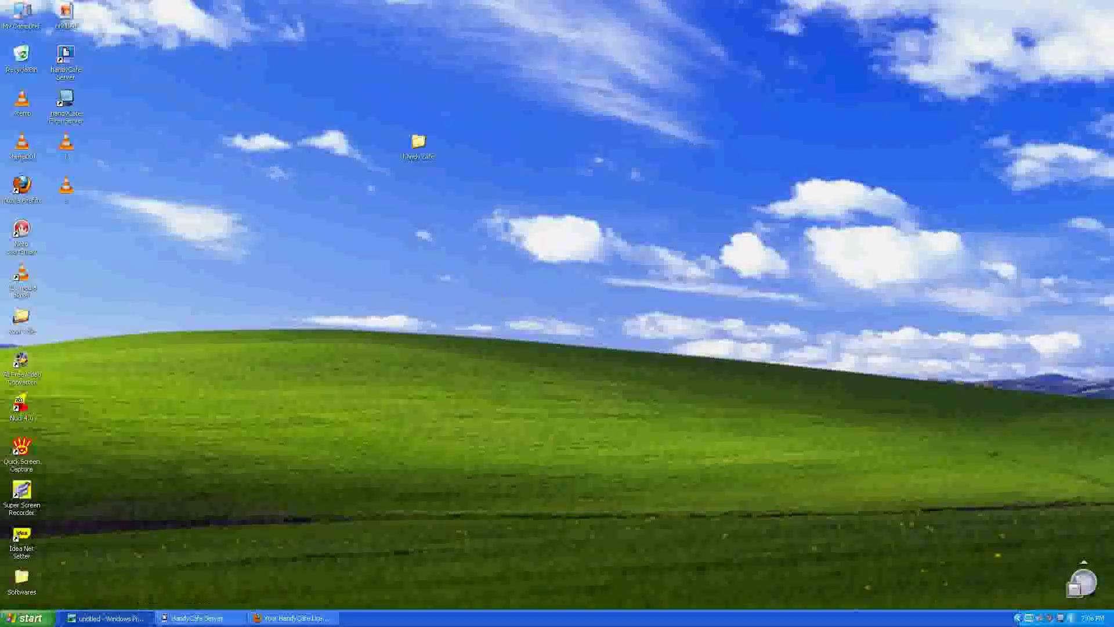
pyautogui.hotkey('alt', 'Tab')
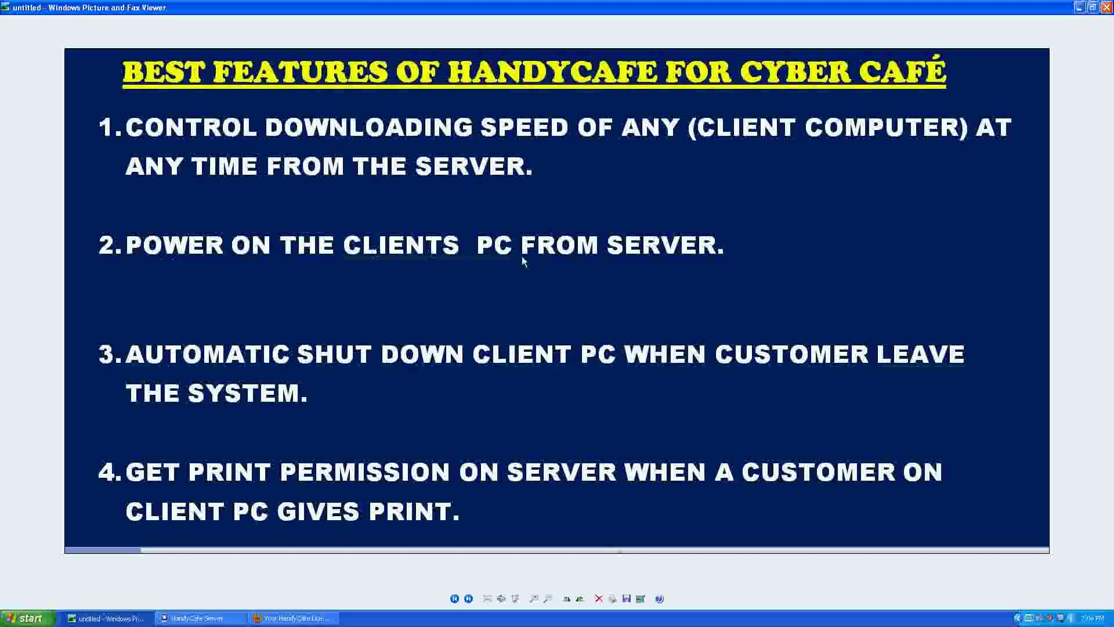
pyautogui.click(194, 618)
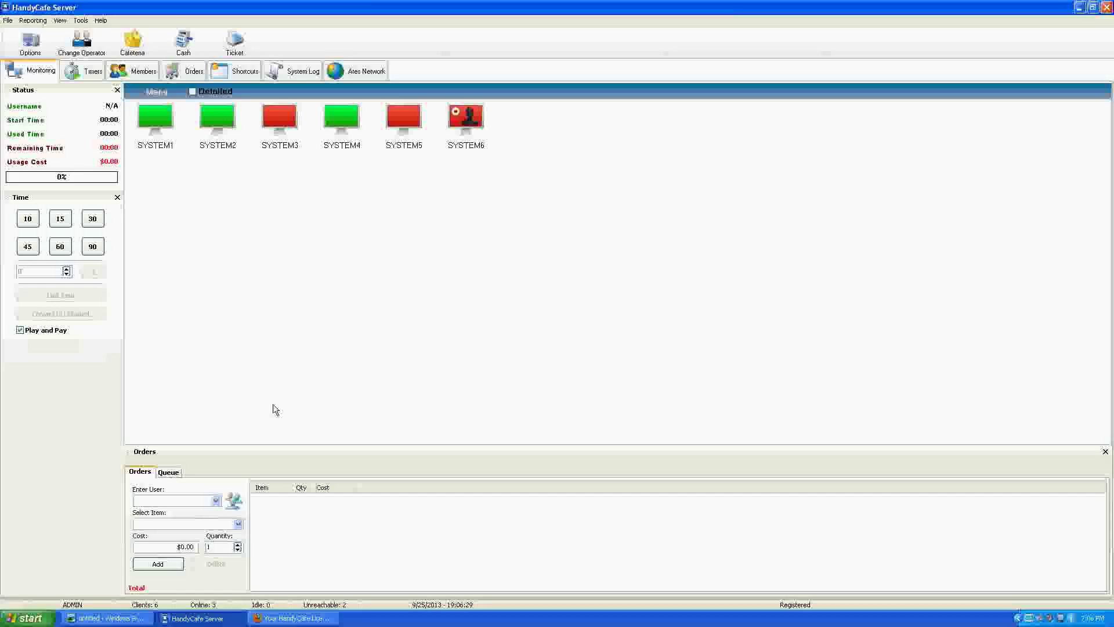
pyautogui.rightClick(278, 127)
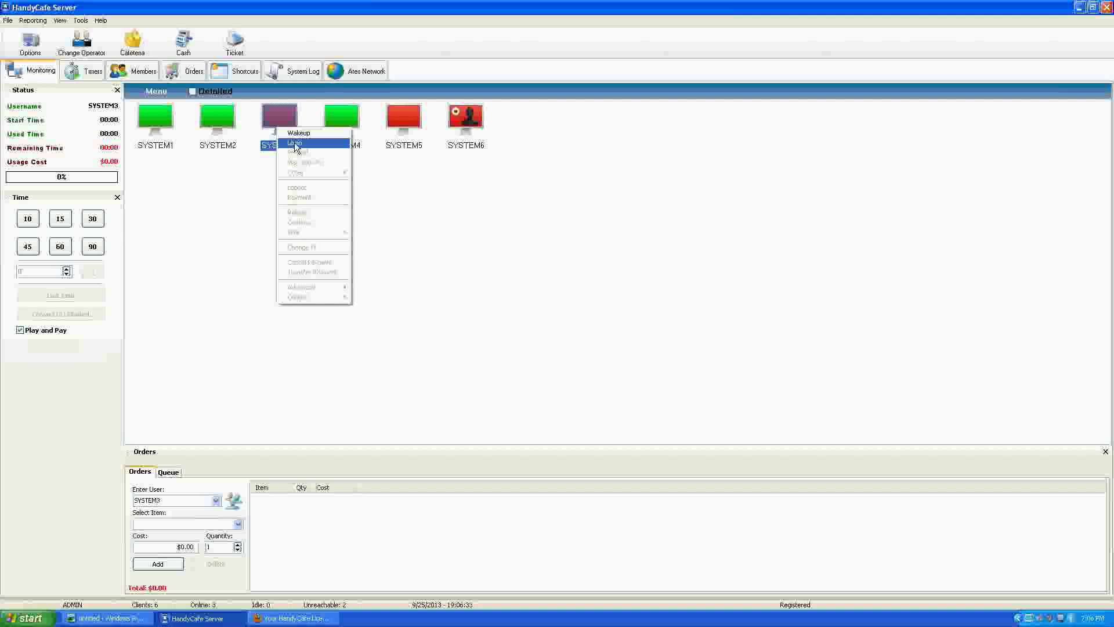
pyautogui.click(228, 187)
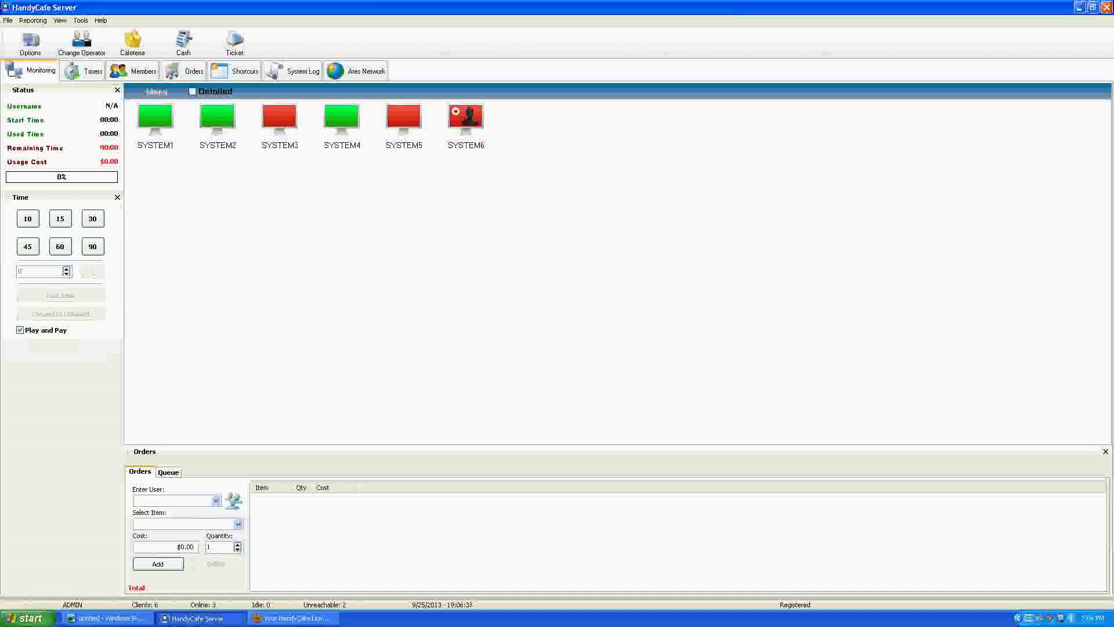
pyautogui.click(200, 619)
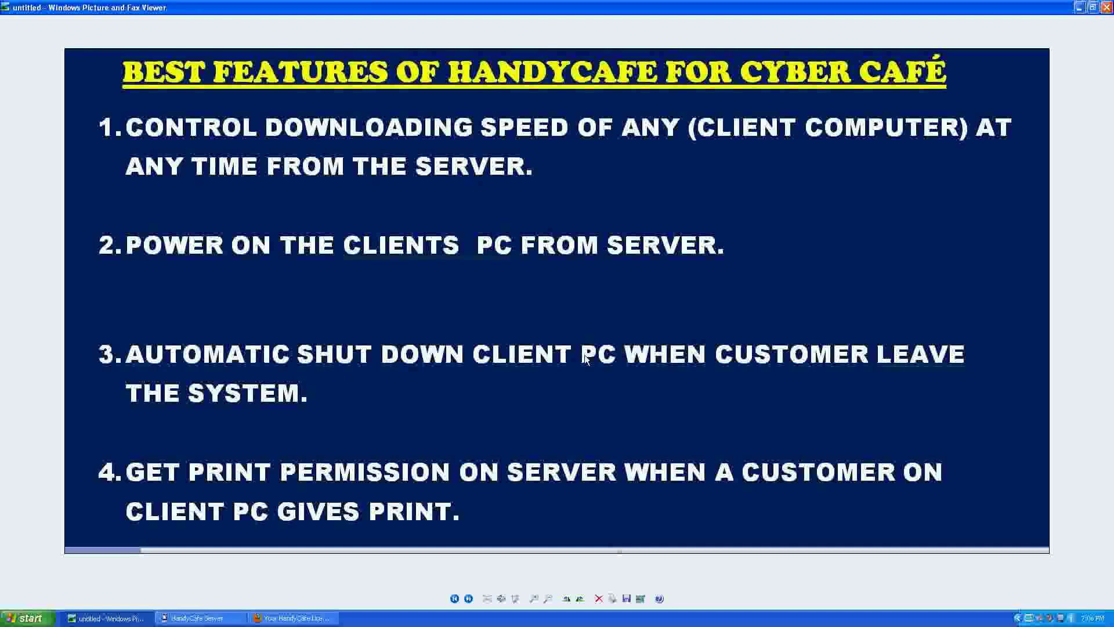
pyautogui.click(198, 619)
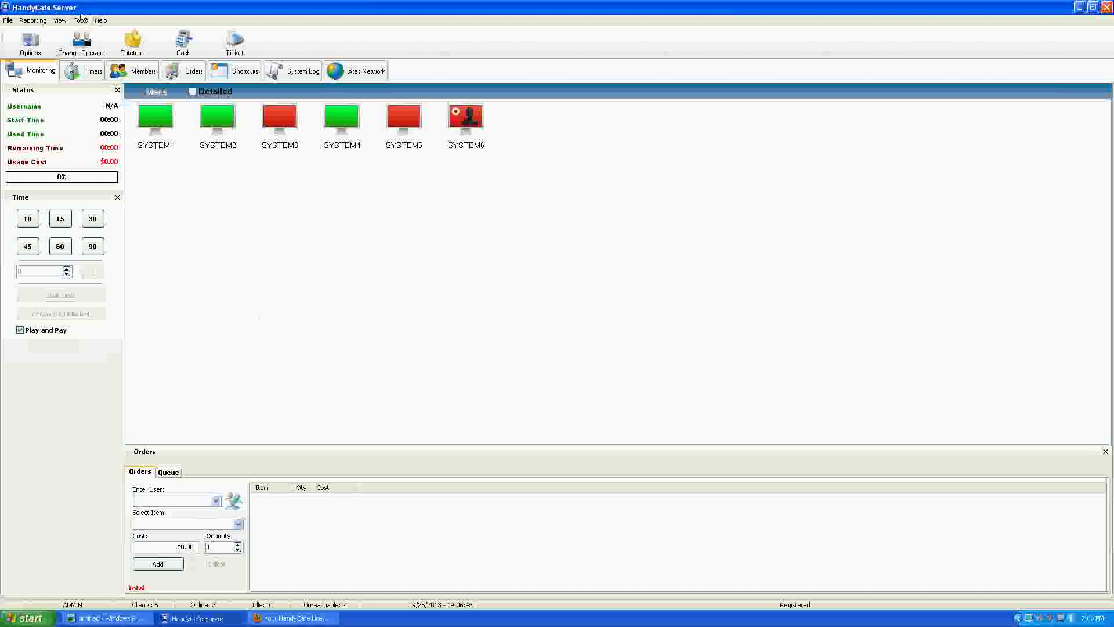
# Step: Inspect the Client options page with idle auto-shutdown, cancel unchanged, and return to the features slide
pyautogui.click(80, 21)
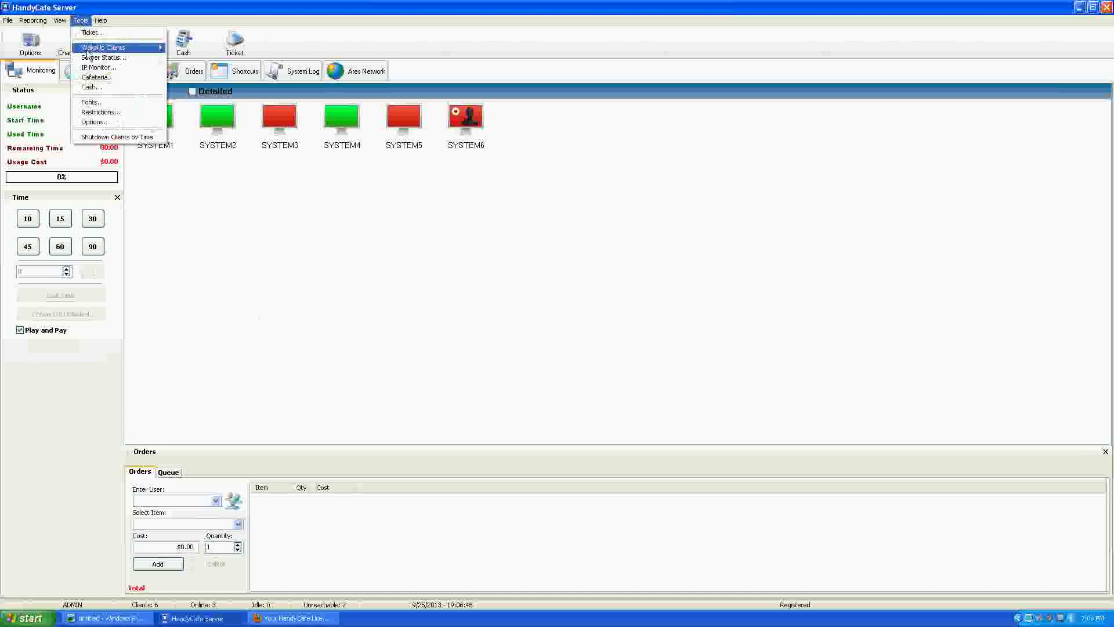
pyautogui.click(93, 121)
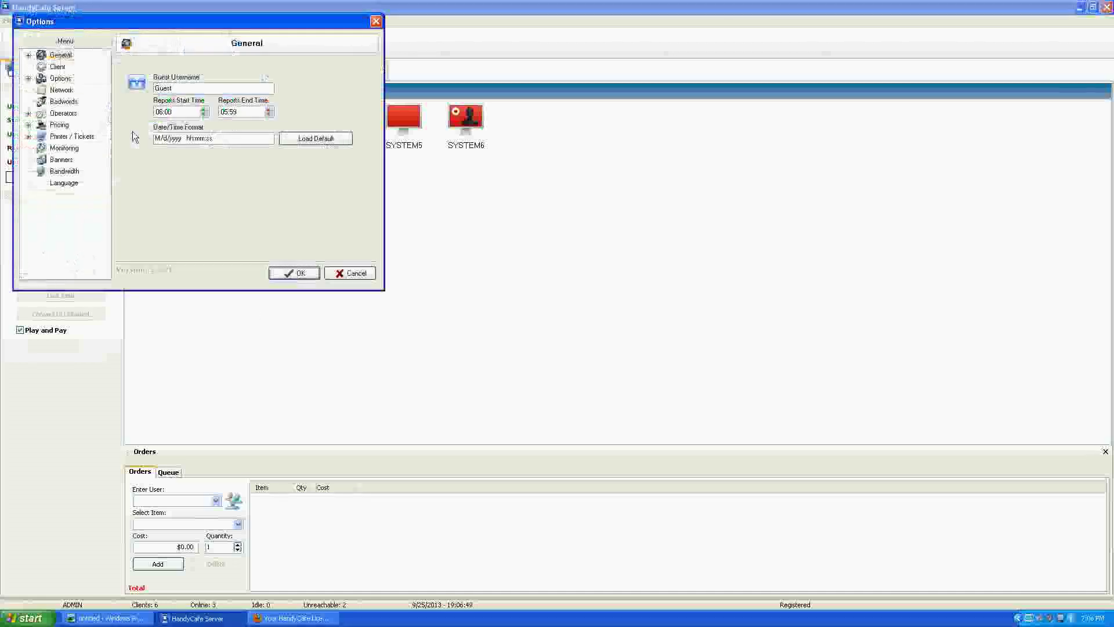
pyautogui.click(58, 67)
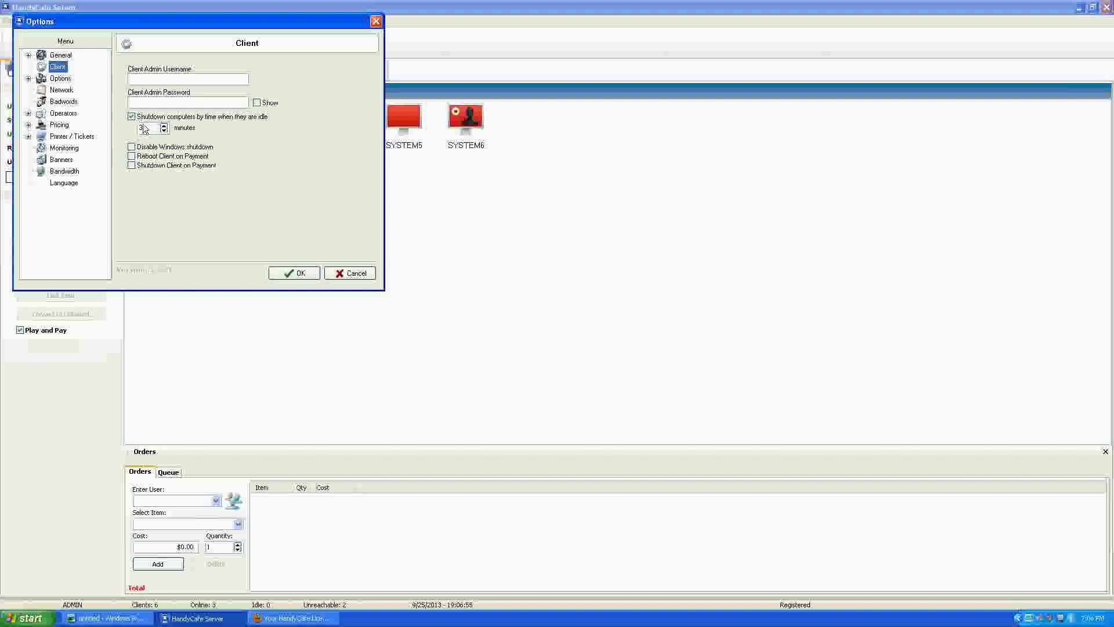
pyautogui.click(348, 272)
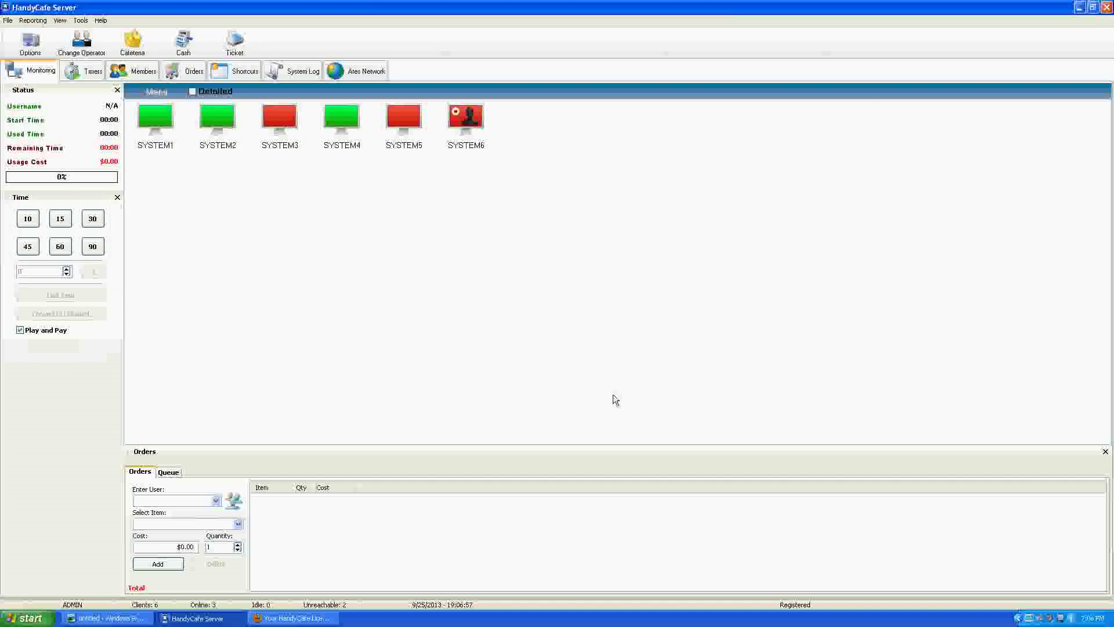
pyautogui.click(107, 618)
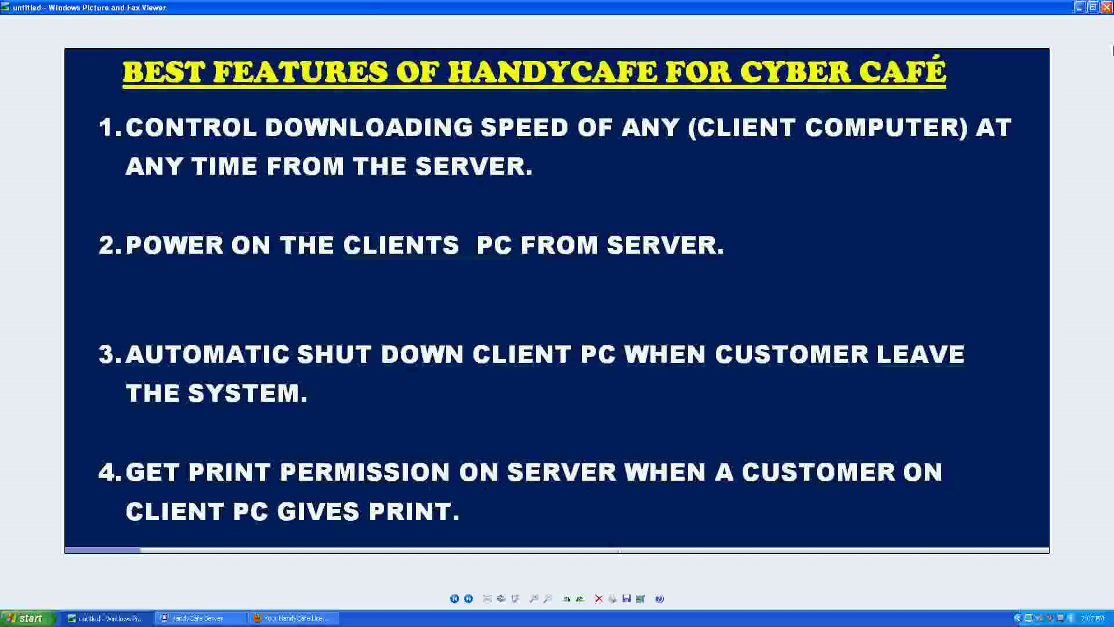
# Step: Keep Canon LBP2900 as the default printer, leave print monitoring off, and close the options
pyautogui.click(1080, 8)
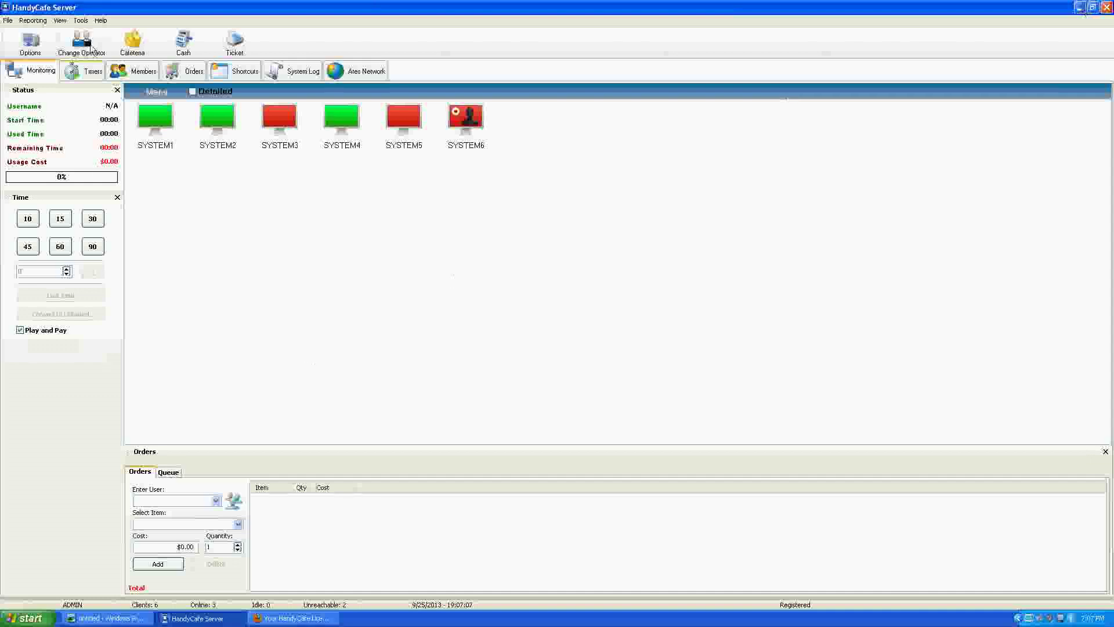
pyautogui.click(80, 20)
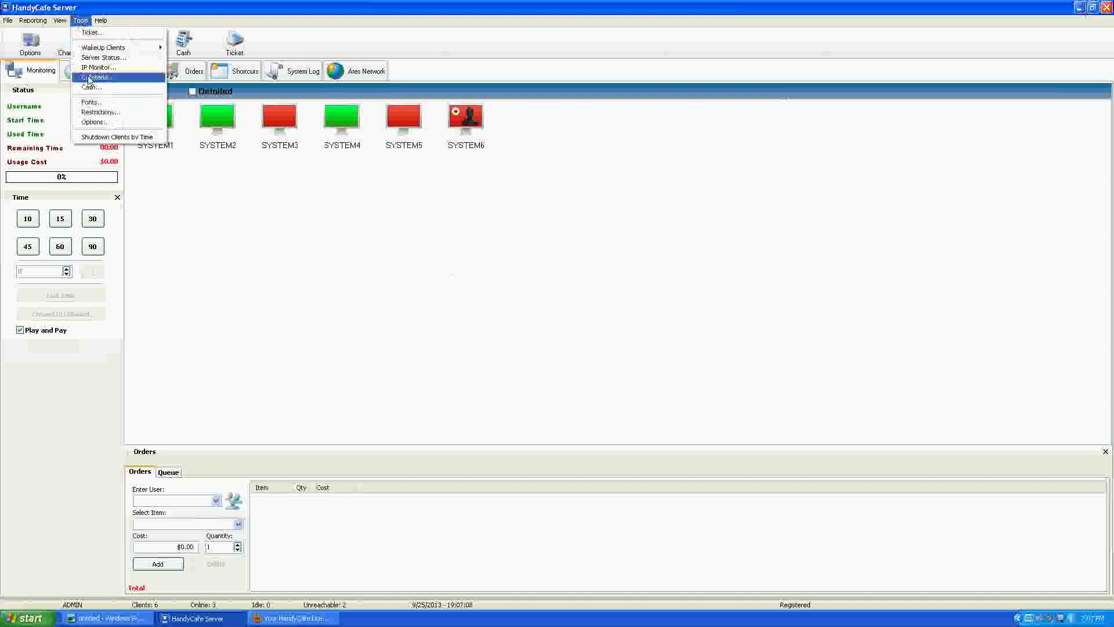
pyautogui.click(93, 124)
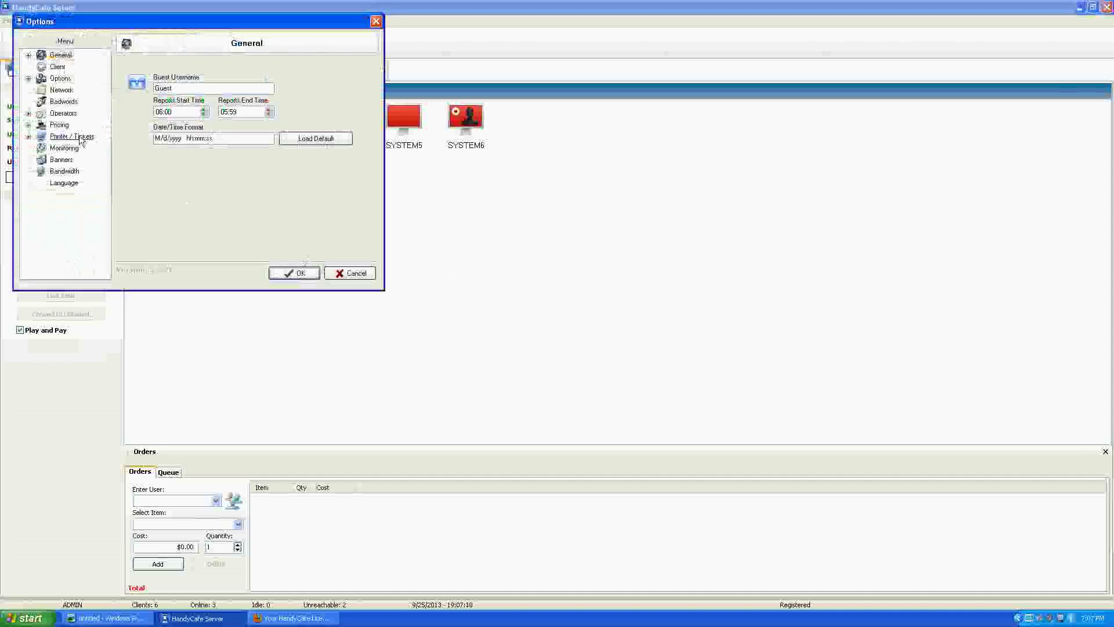
pyautogui.click(84, 138)
pyautogui.click(198, 98)
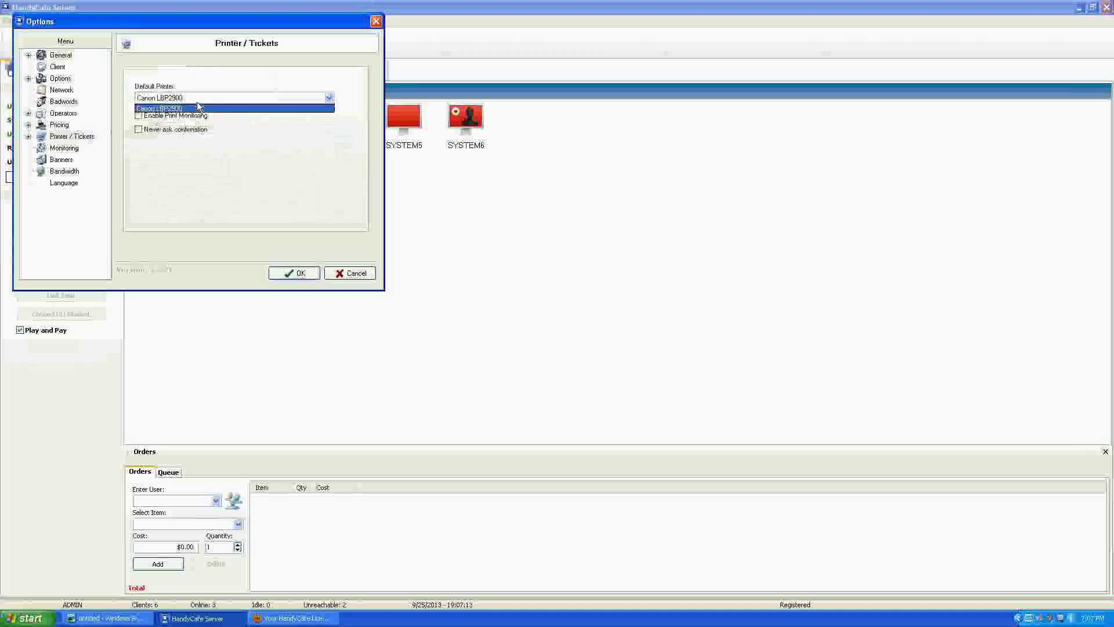
pyautogui.click(197, 108)
pyautogui.click(157, 119)
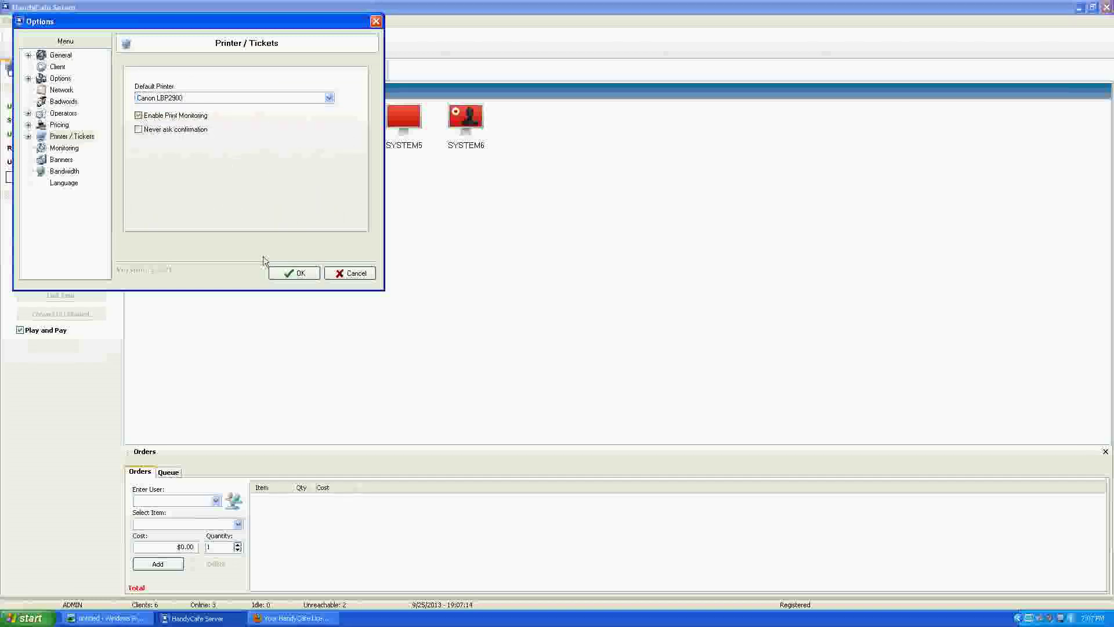
pyautogui.click(138, 115)
pyautogui.click(376, 22)
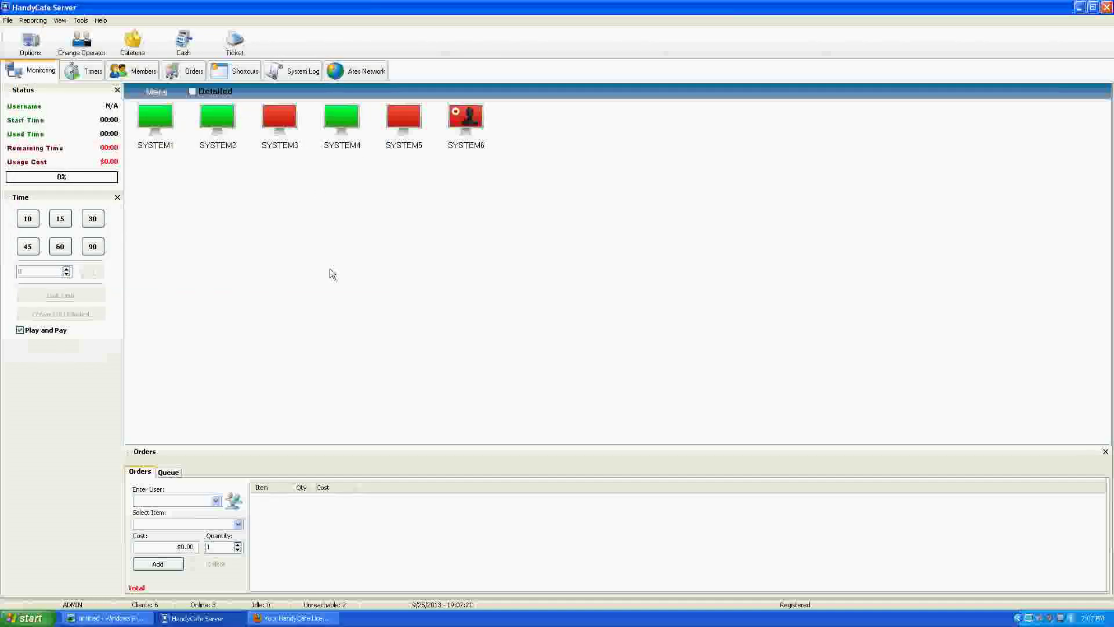
# Step: Minimize HandyCafe Server to reveal the Windows XP desktop icons
pyautogui.click(1077, 8)
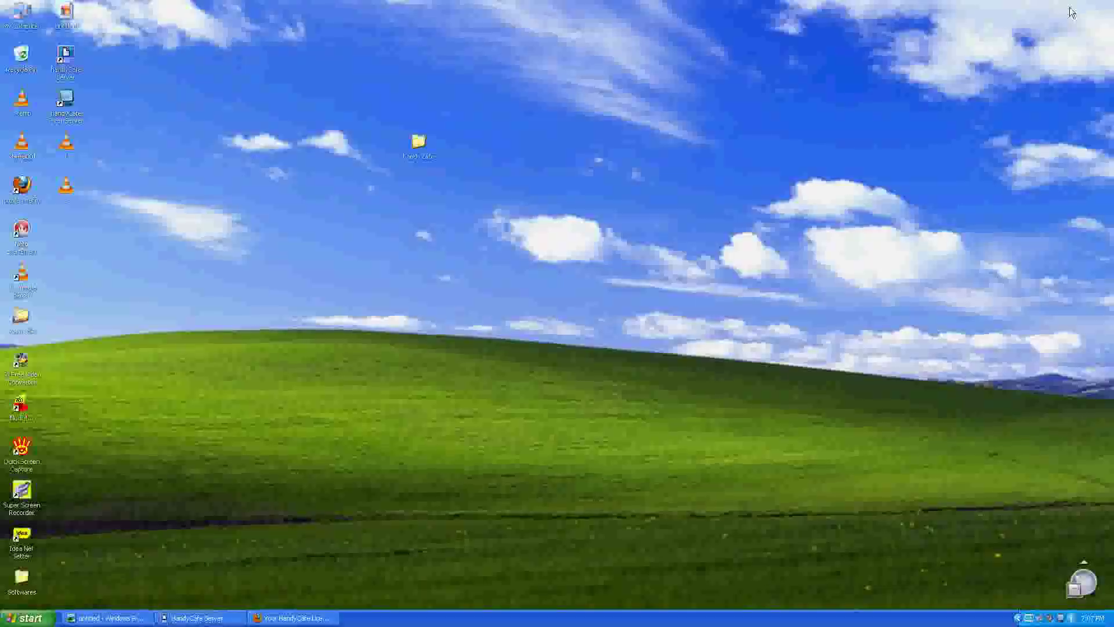